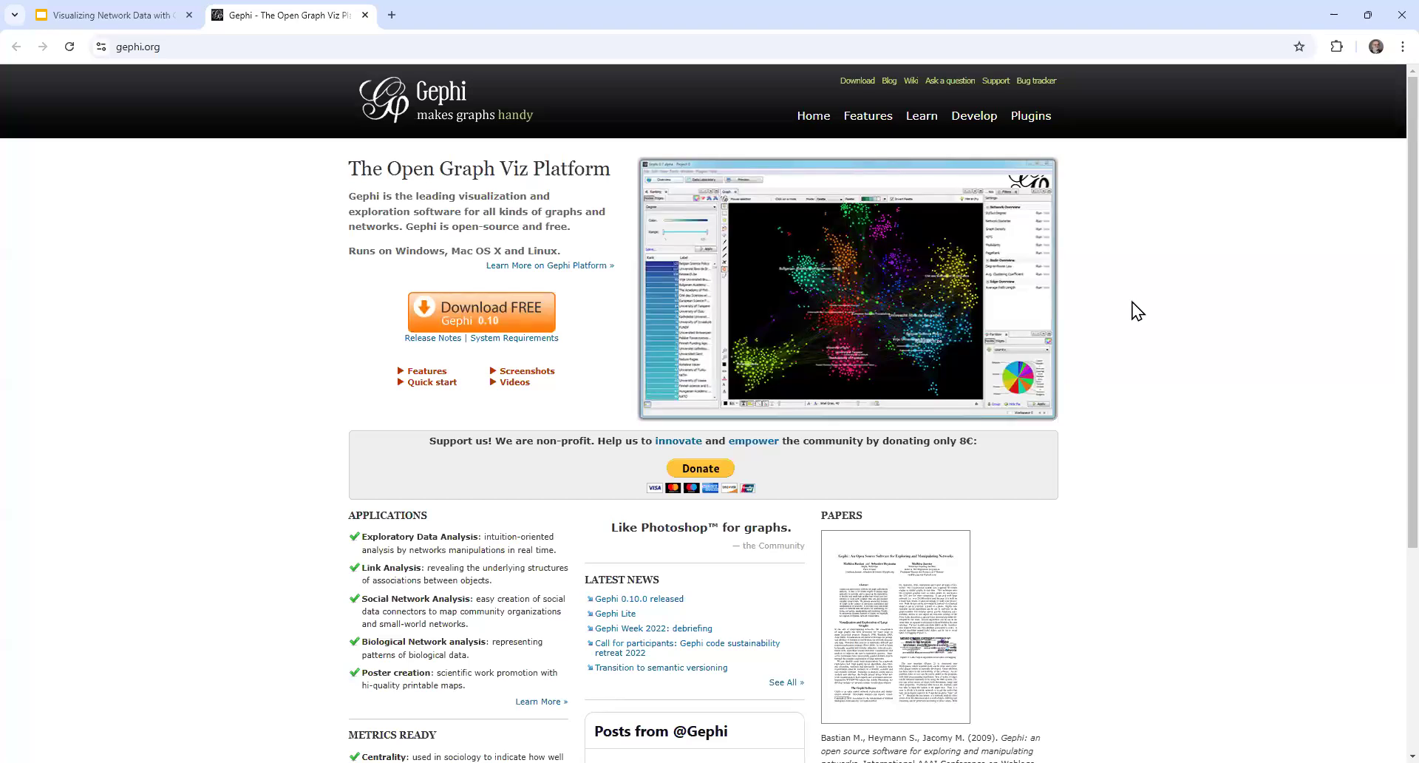
scroll(1136, 310, down, 5)
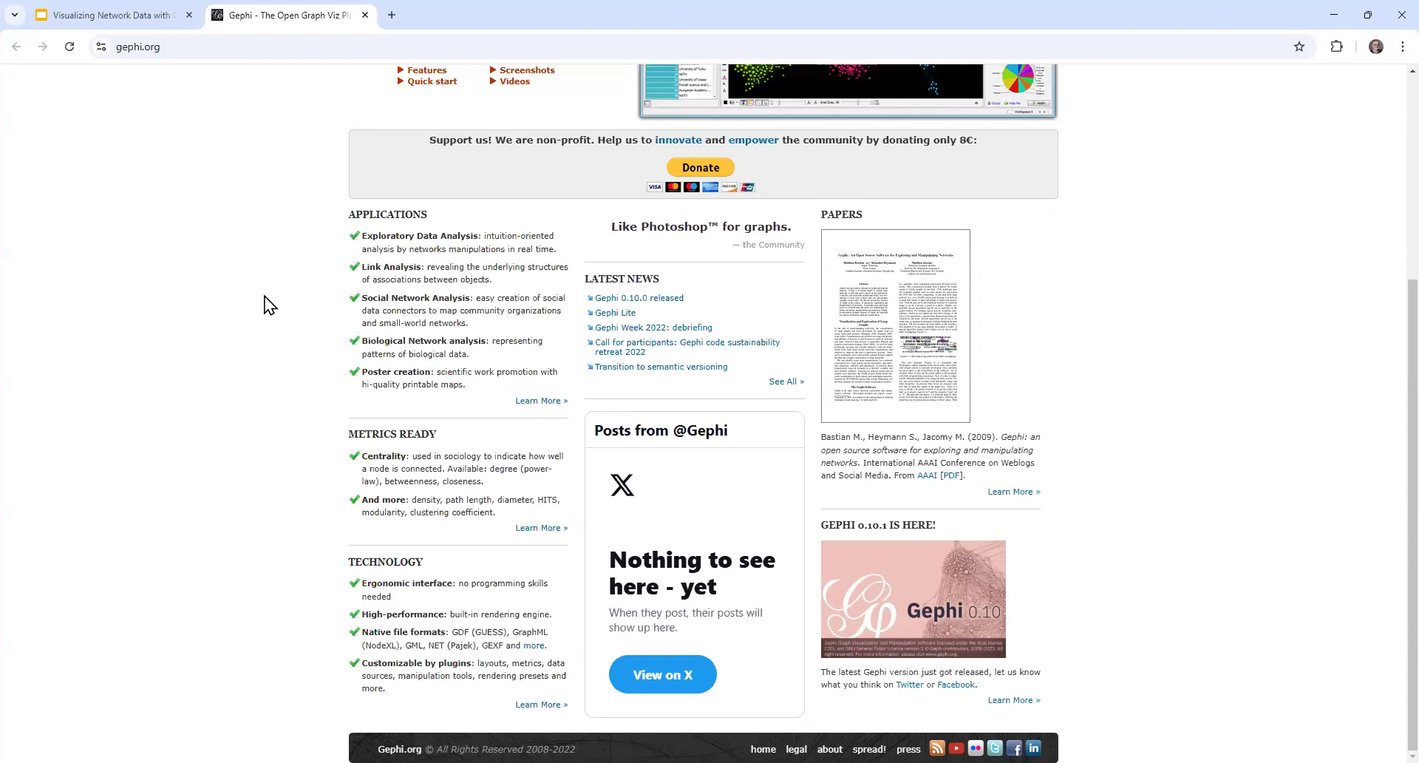
scroll(264, 296, up, 4)
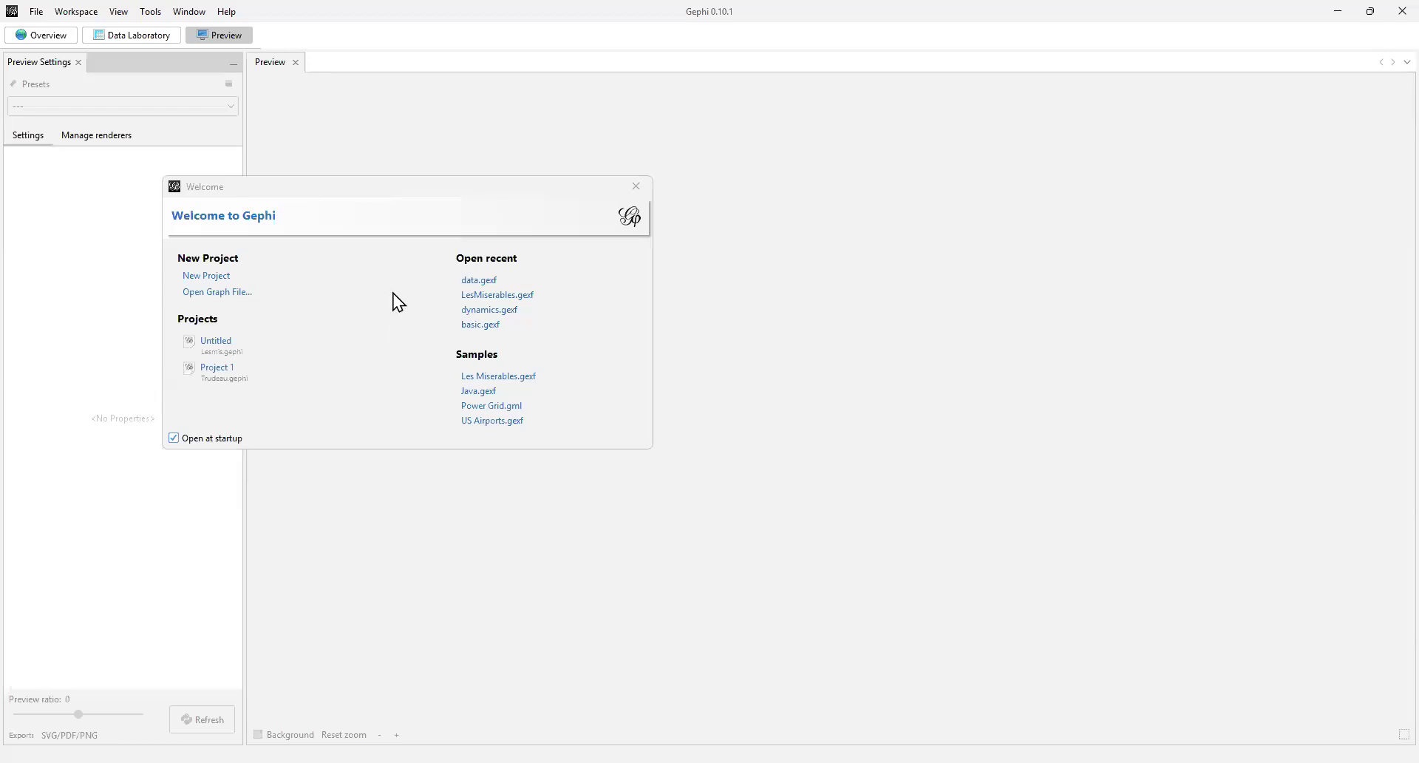
Dismiss the welcome window and create a new project
click(637, 188)
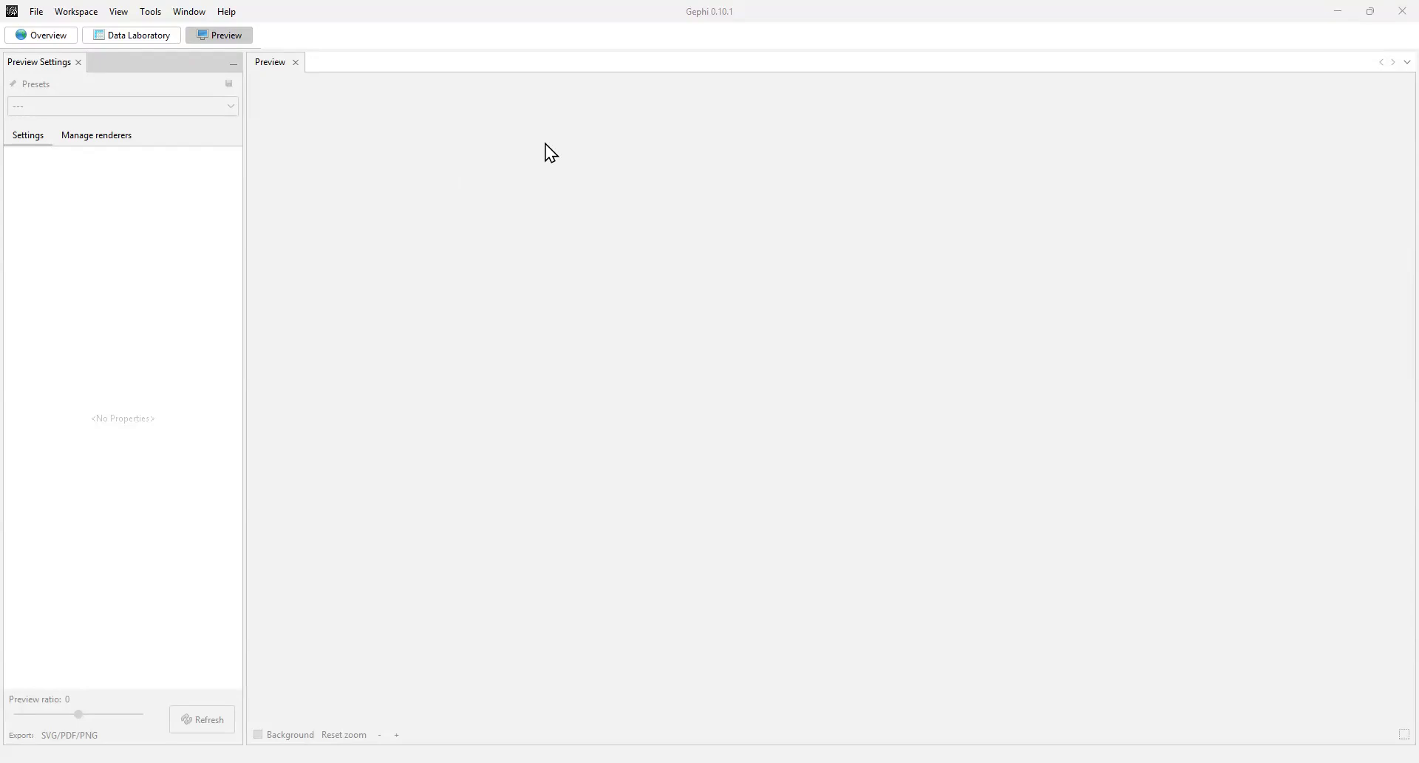
click(31, 13)
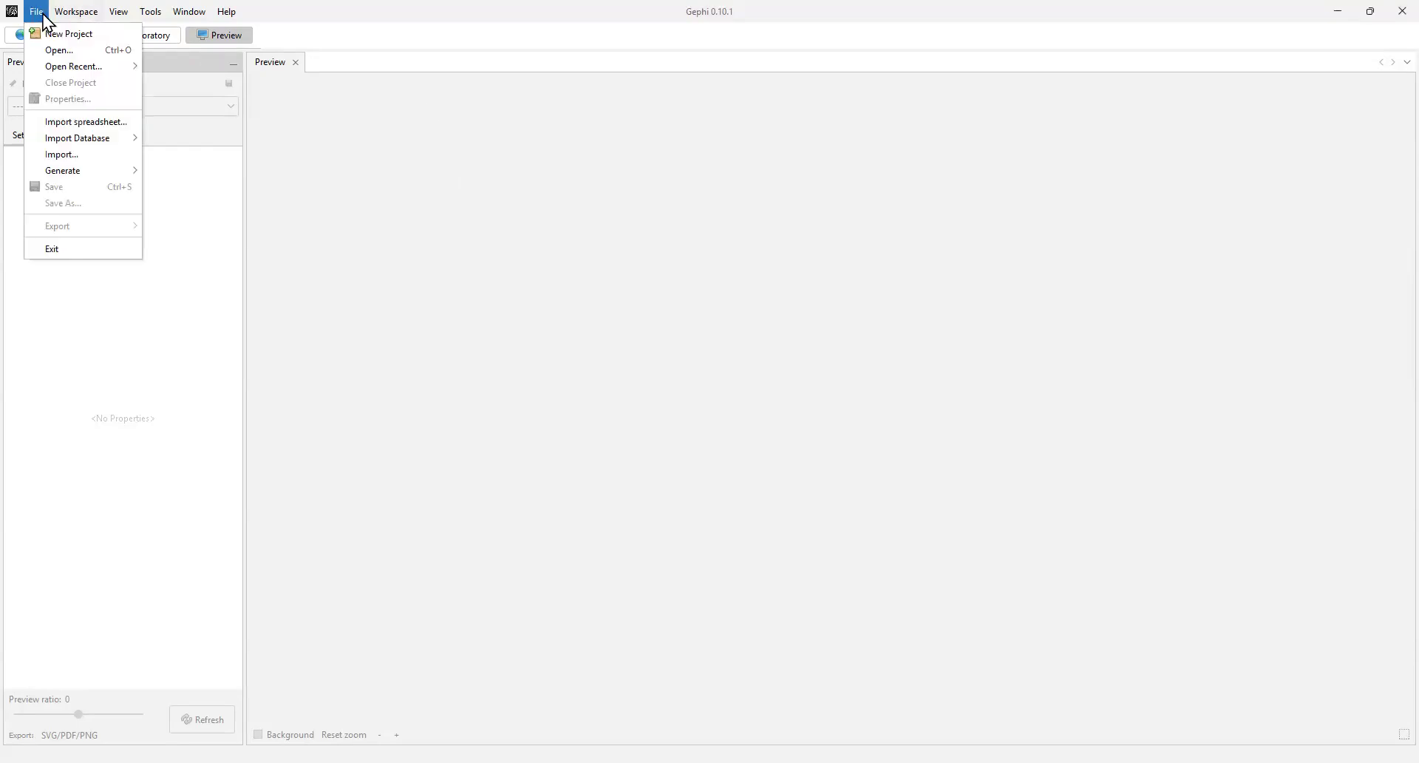
click(50, 43)
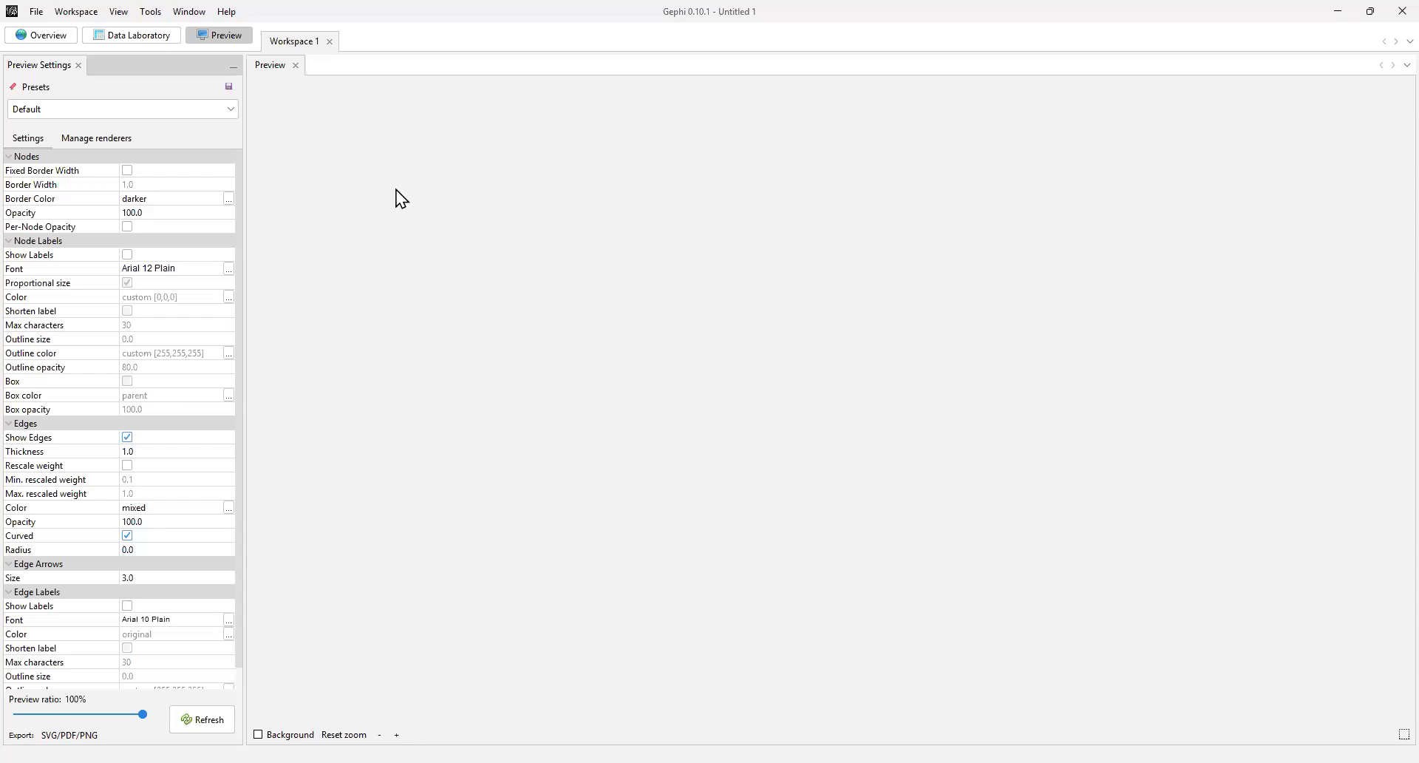
Open the graph file LesMiserables.gexf from the Gephi folder
click(37, 12)
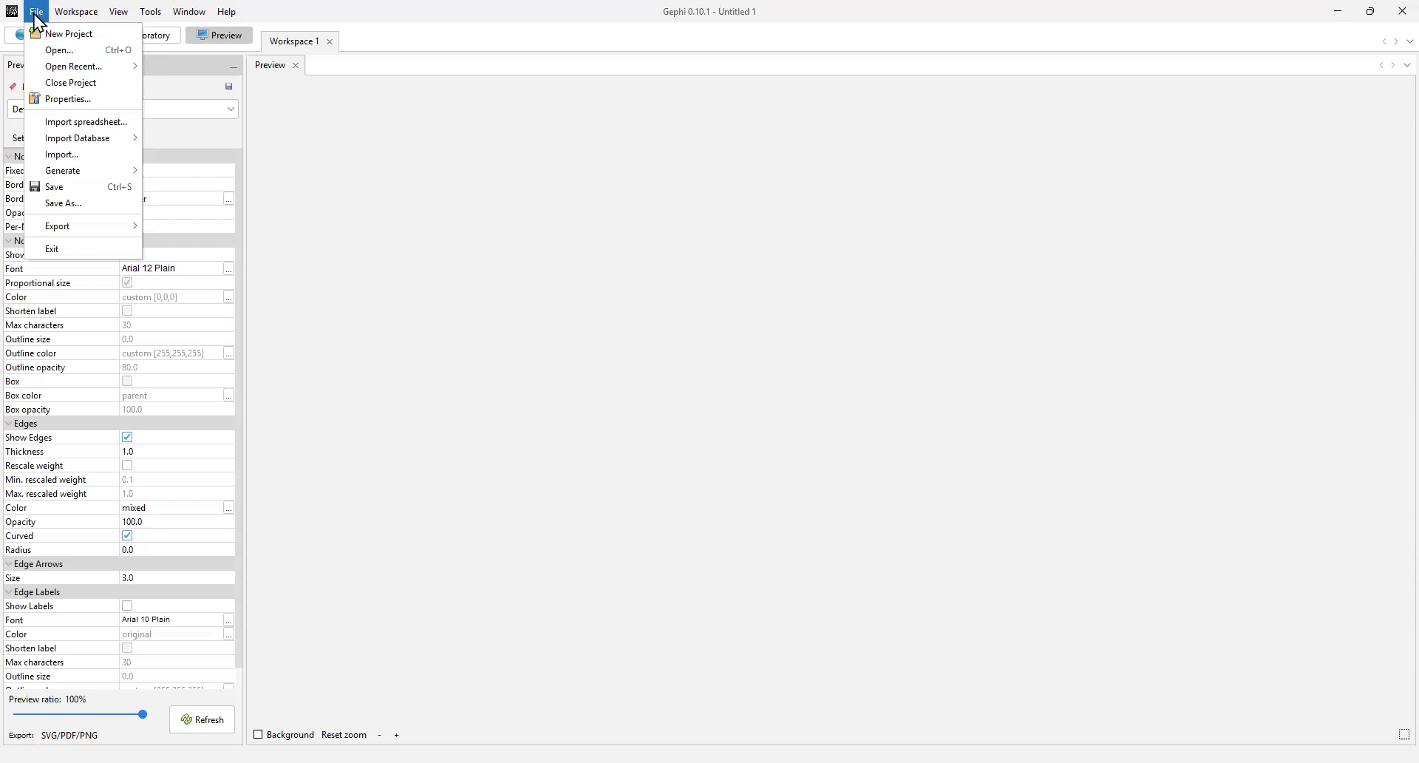
click(73, 55)
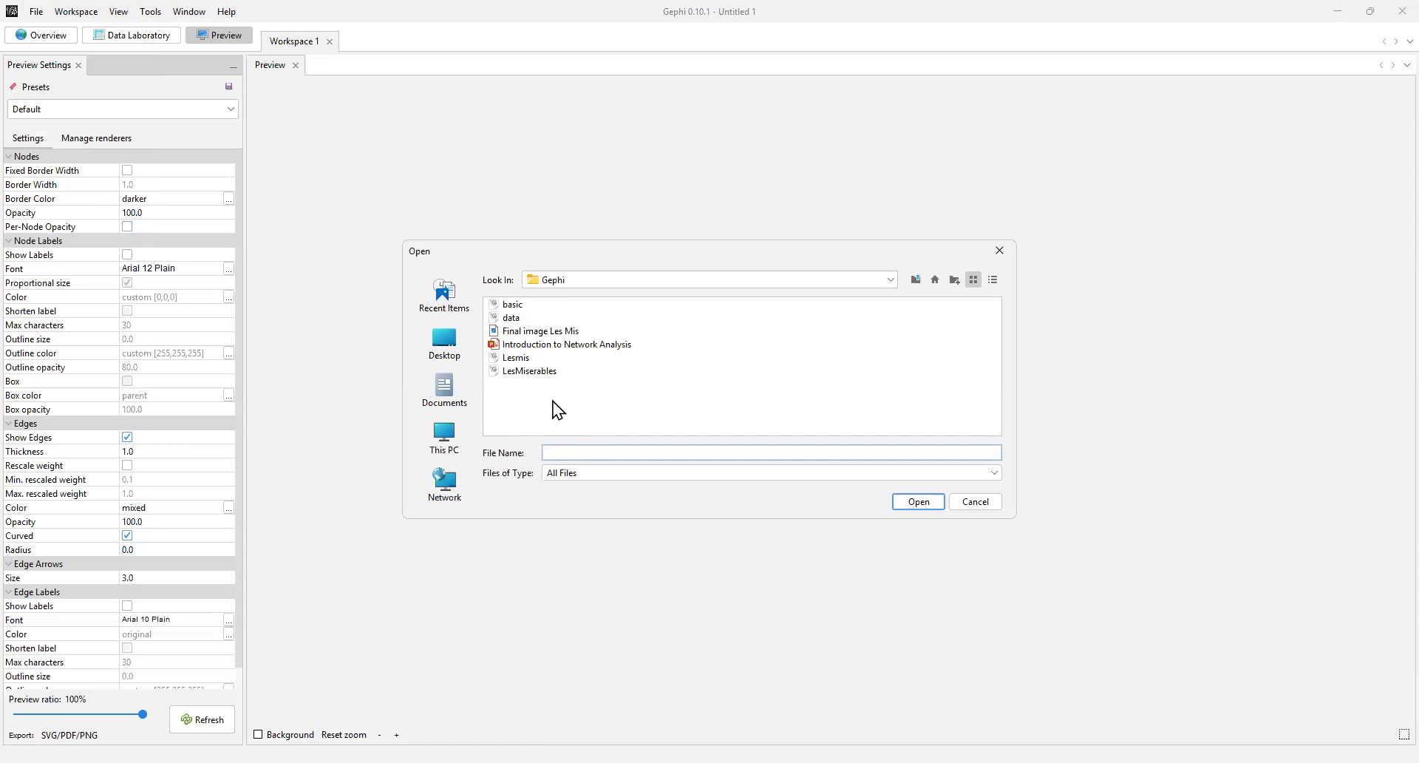
click(525, 372)
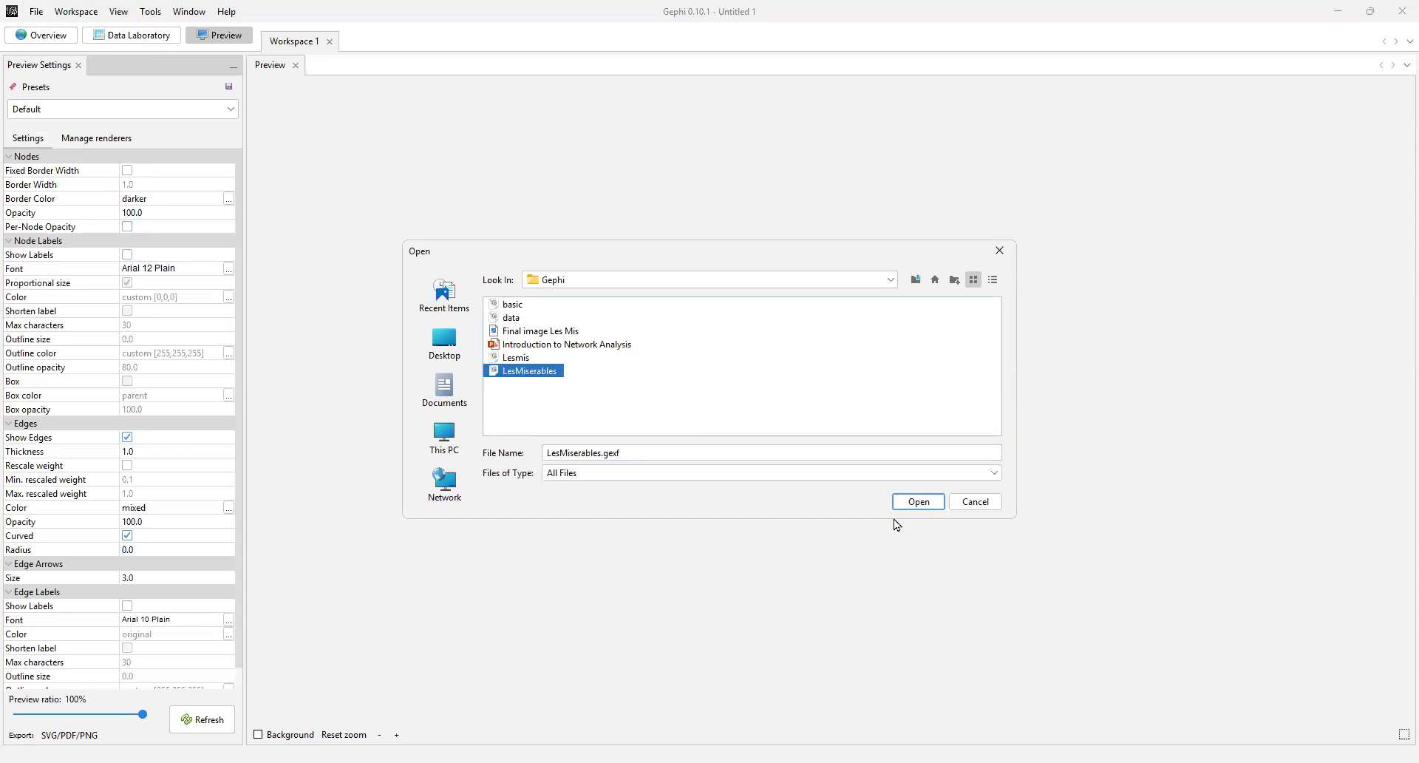
click(920, 503)
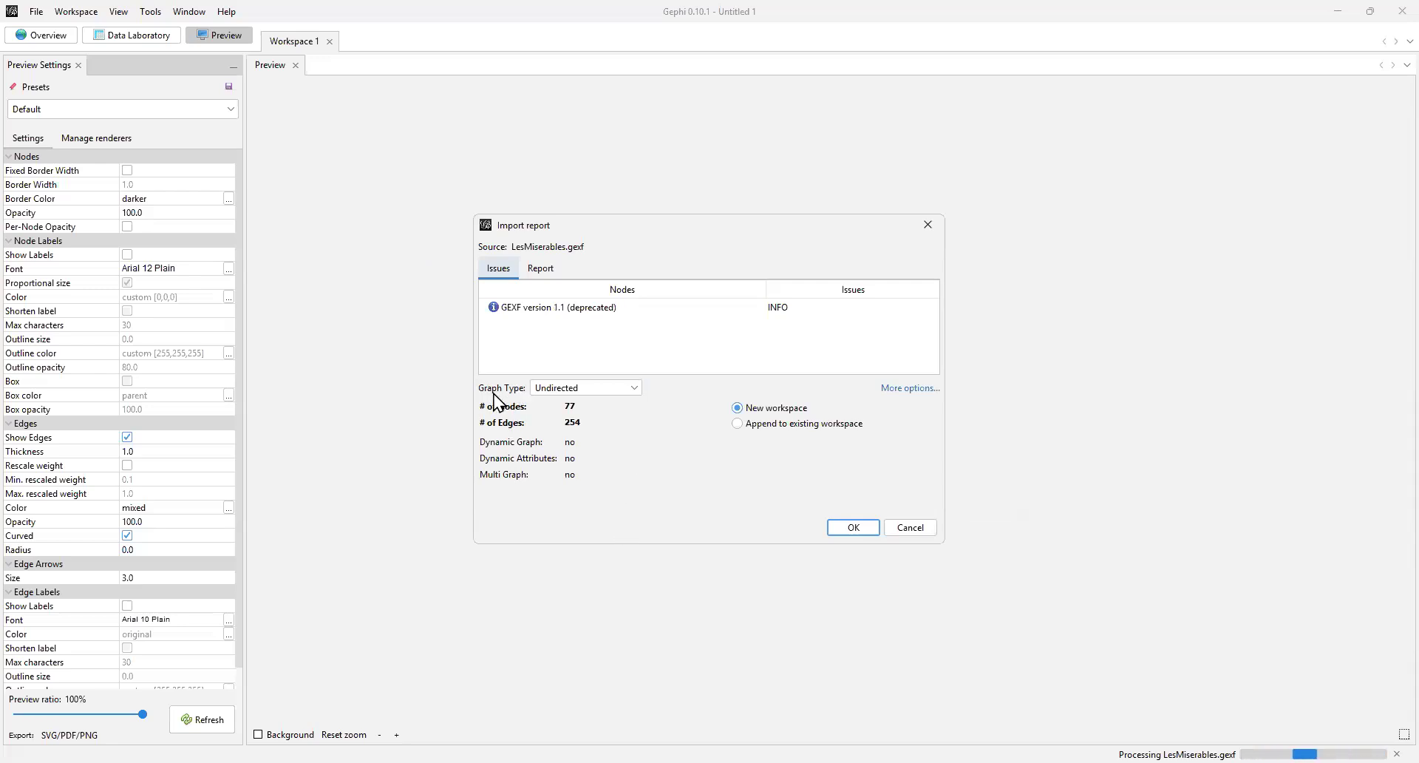
Check the graph type options and the import report, and import the graph as Undirected into a new workspace
click(633, 387)
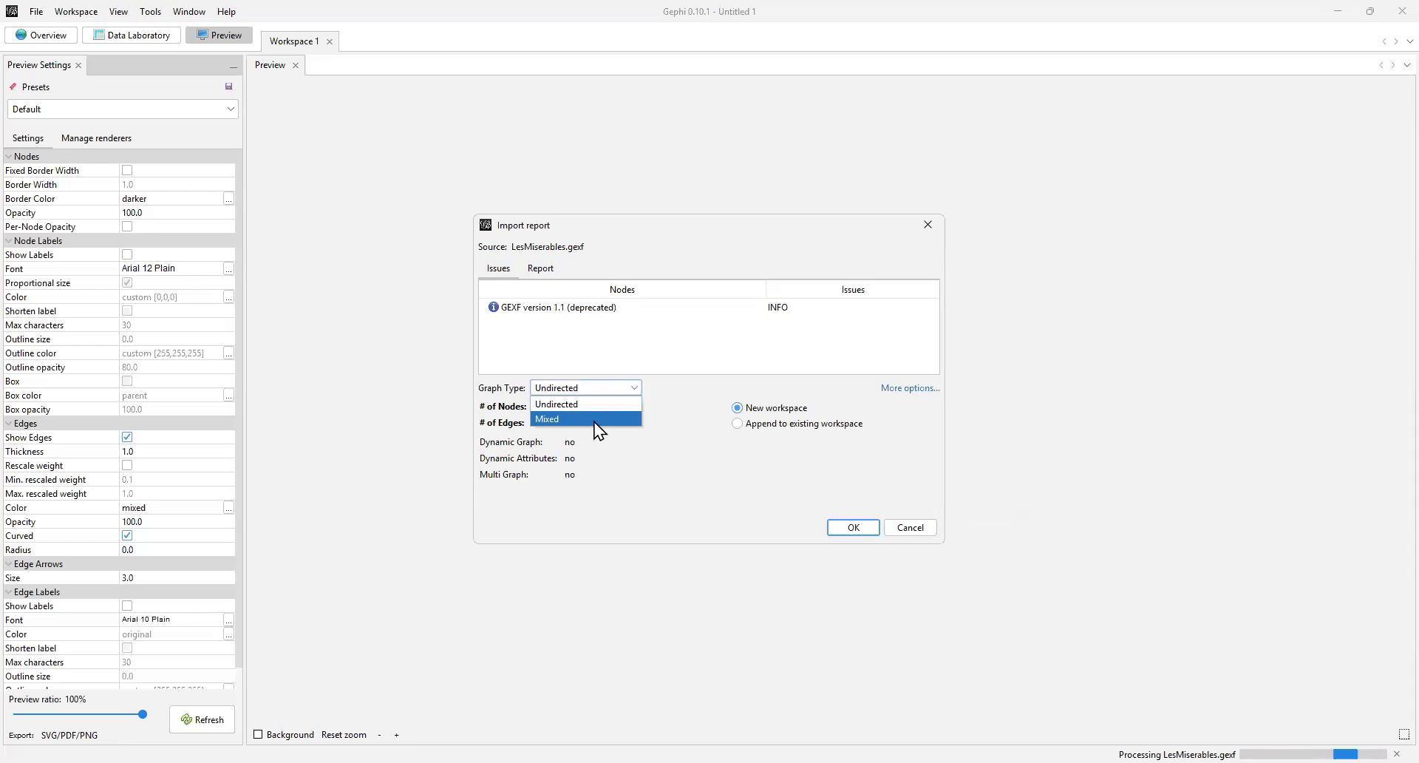
click(617, 388)
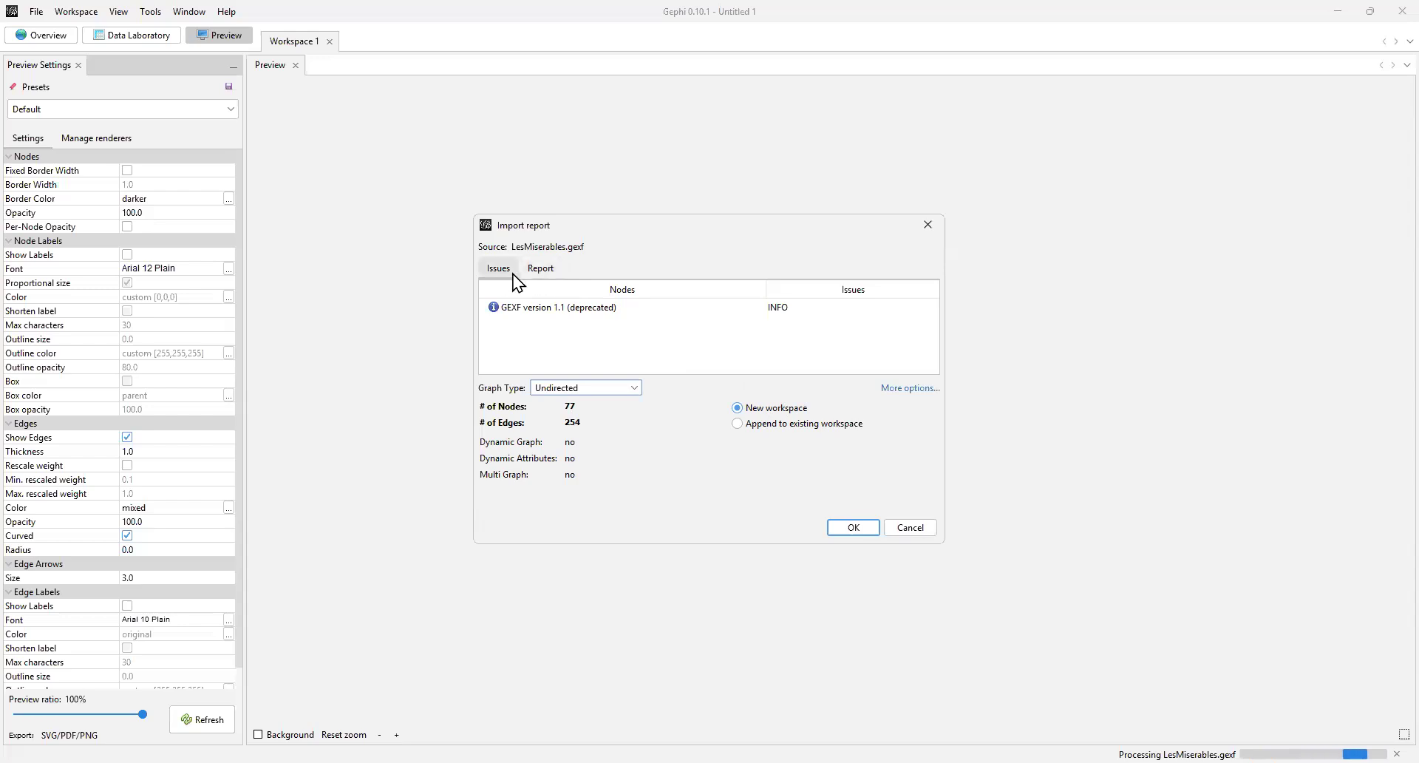
click(546, 277)
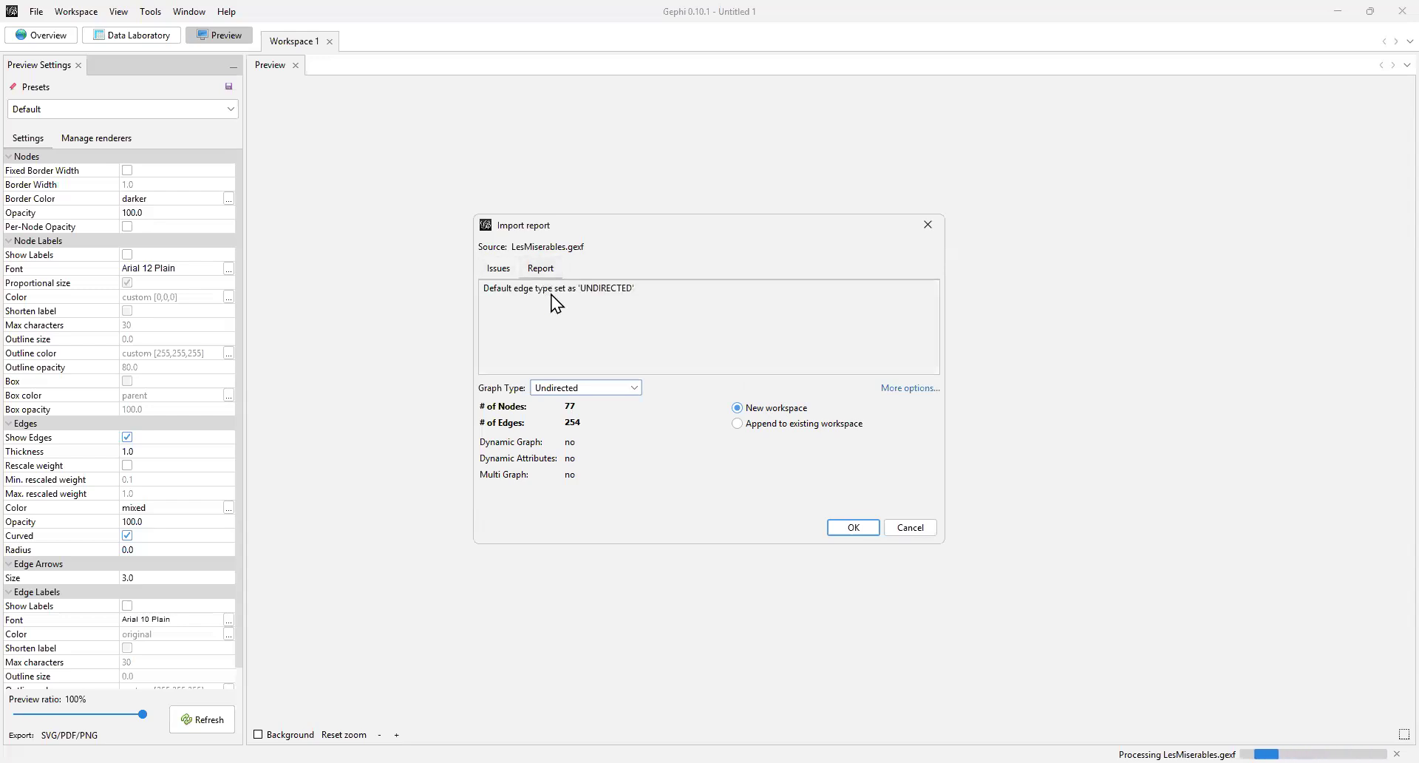
click(504, 274)
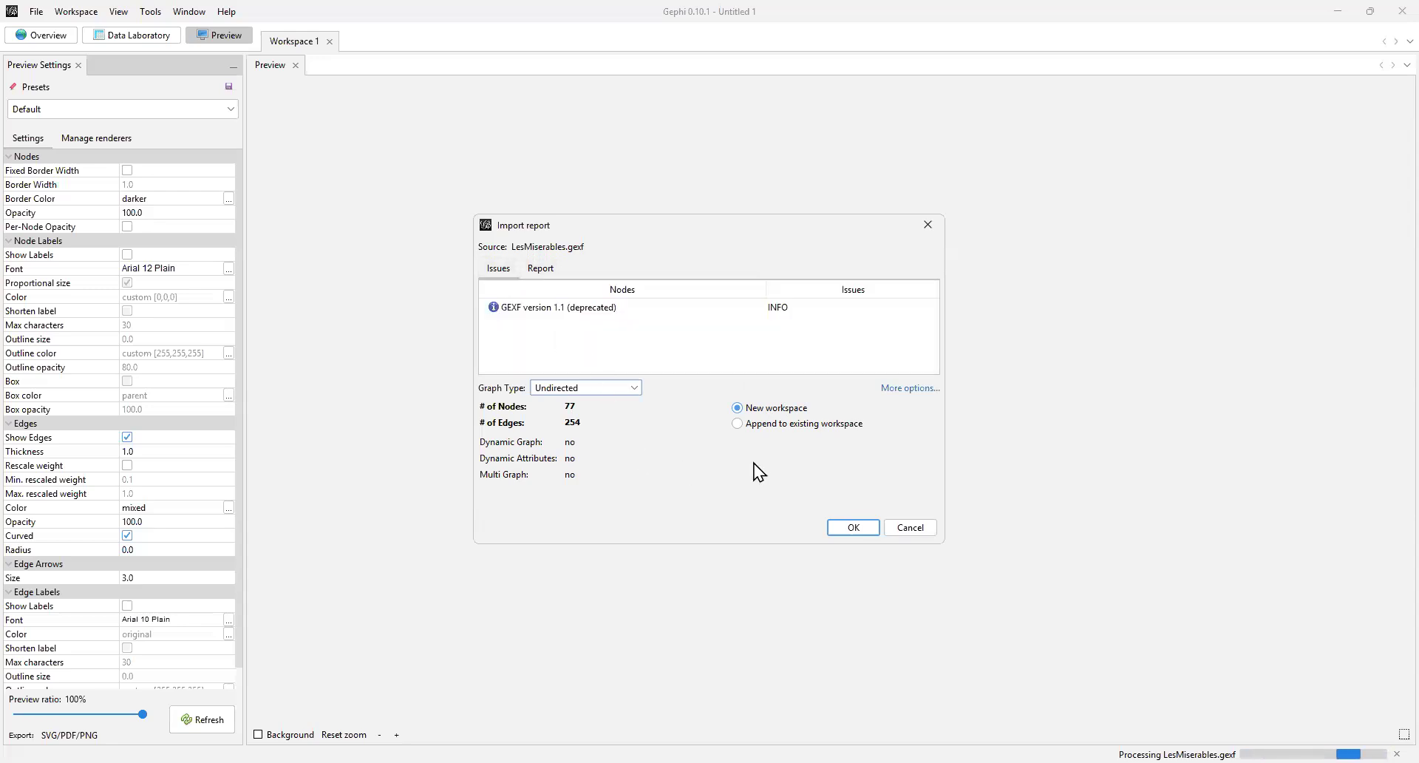
click(852, 525)
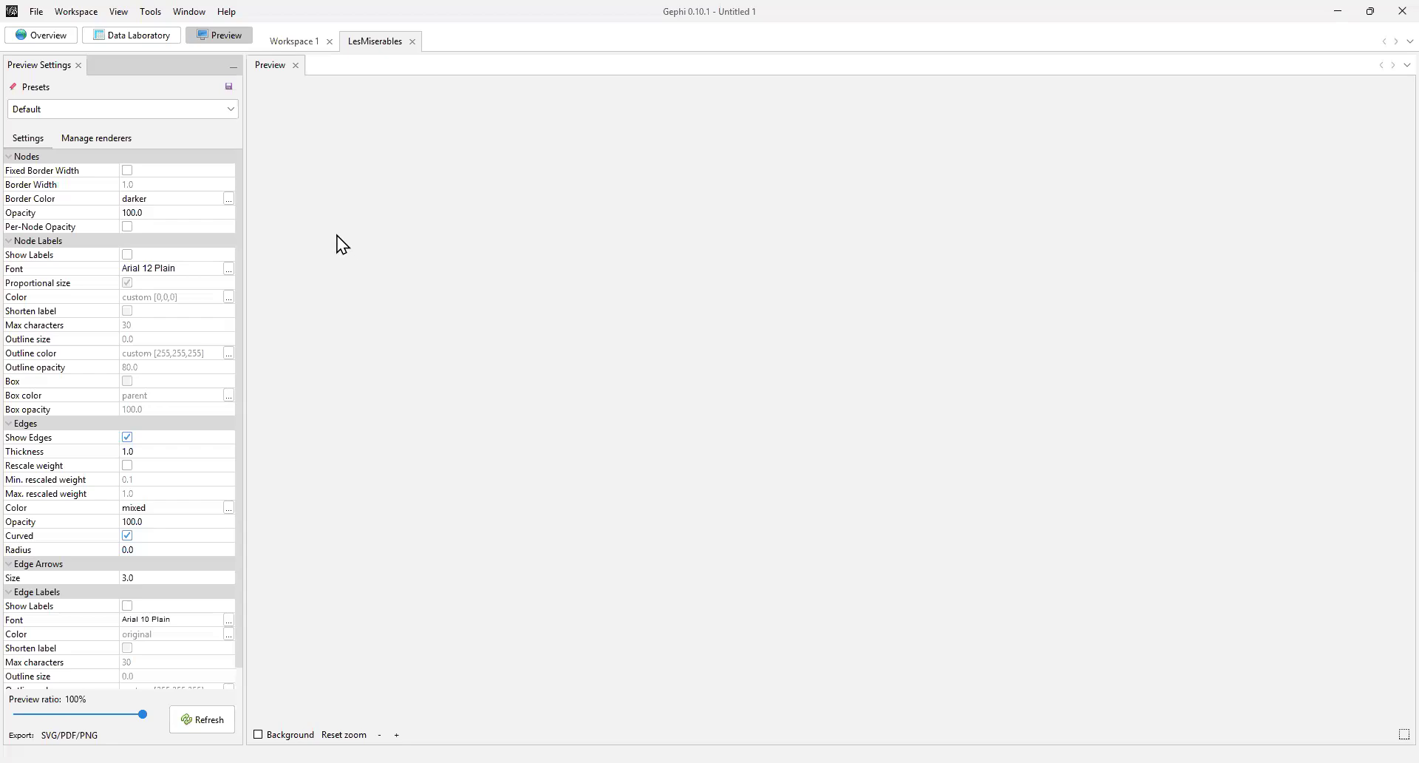
Show the LesMiserables network in the Graph window
click(190, 14)
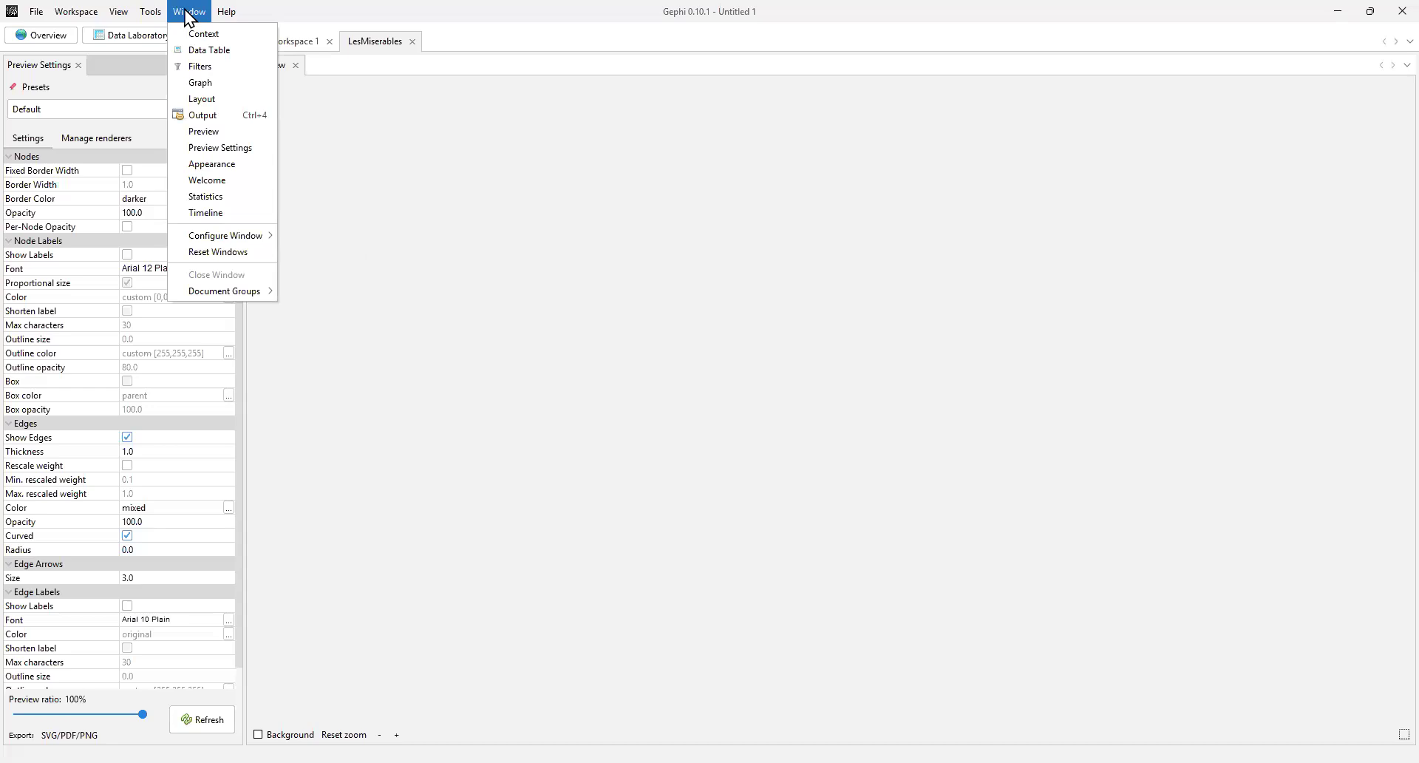
click(214, 82)
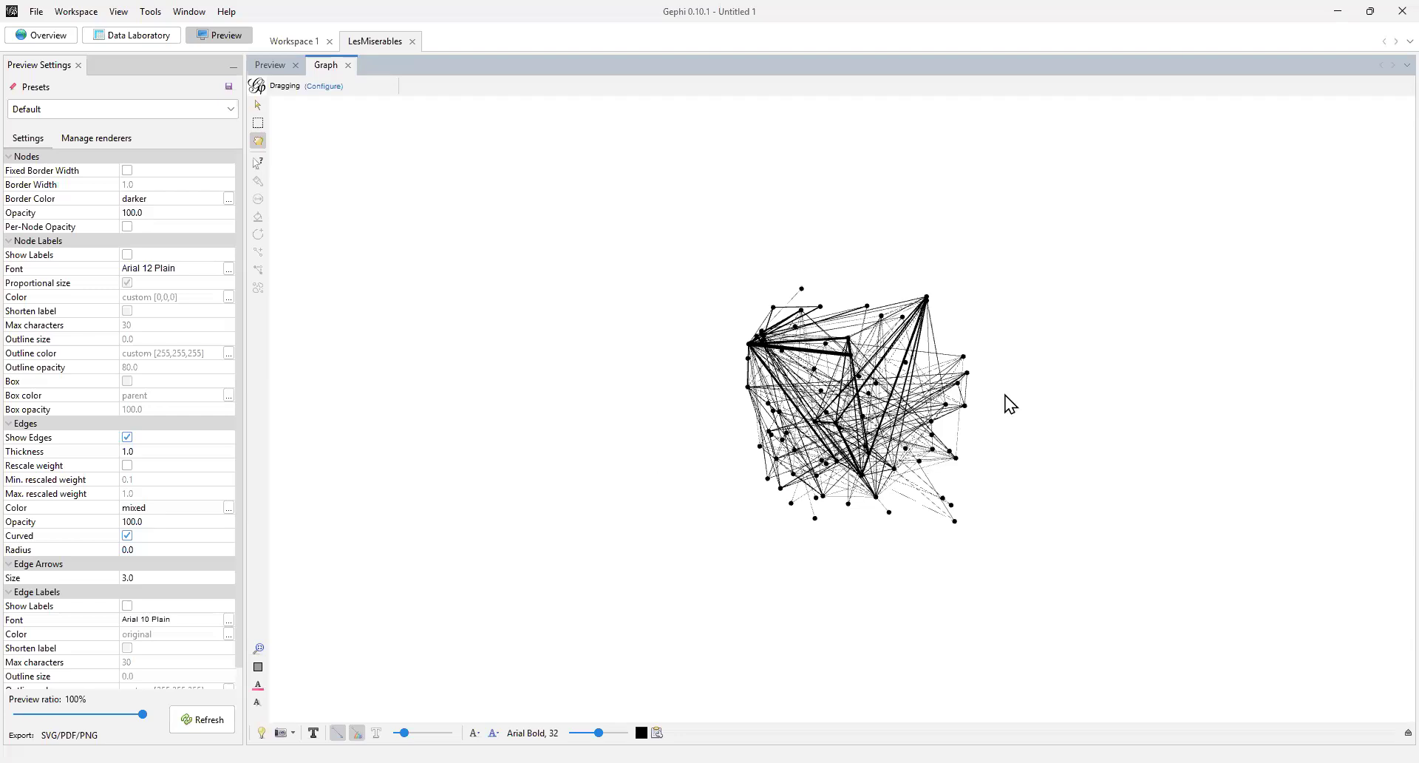
scroll(1016, 398, up, 1)
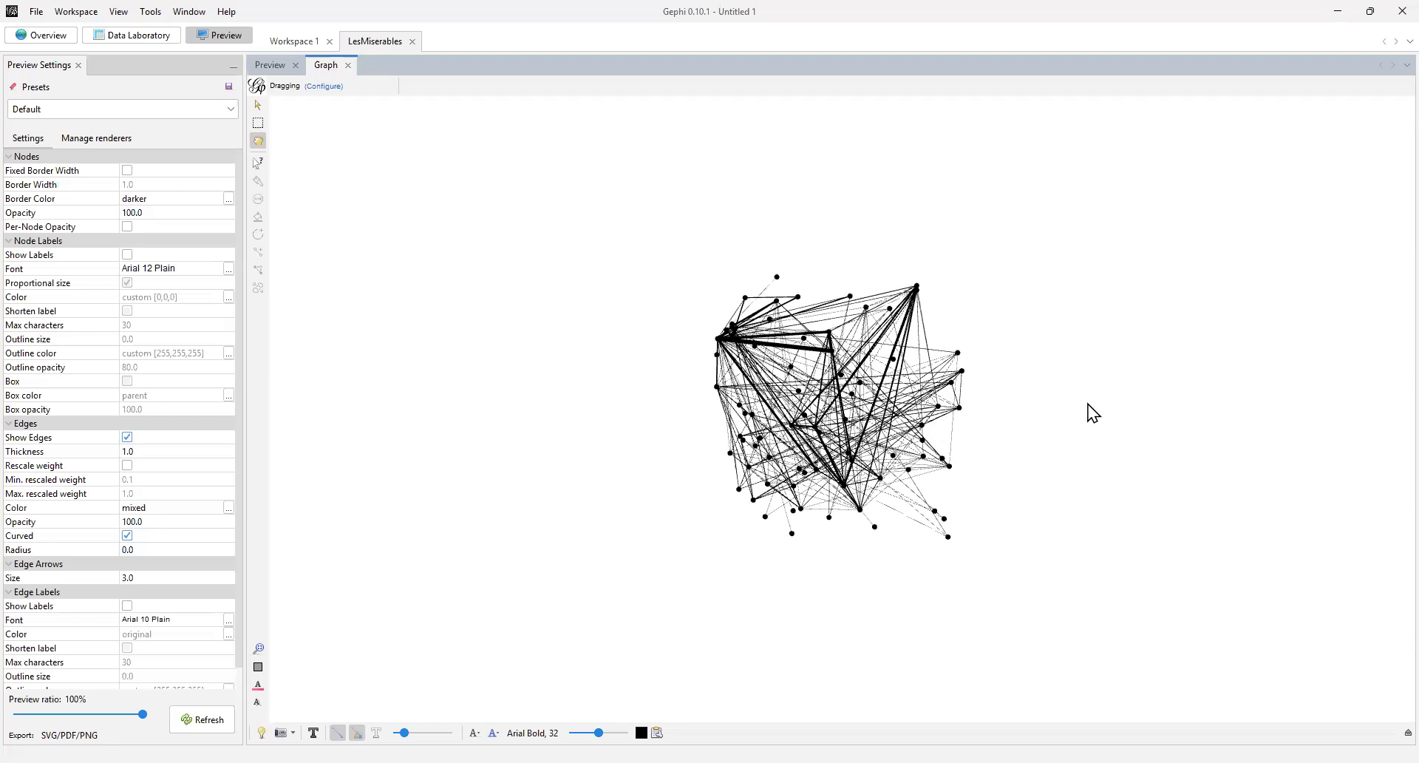
scroll(1087, 405, up, 2)
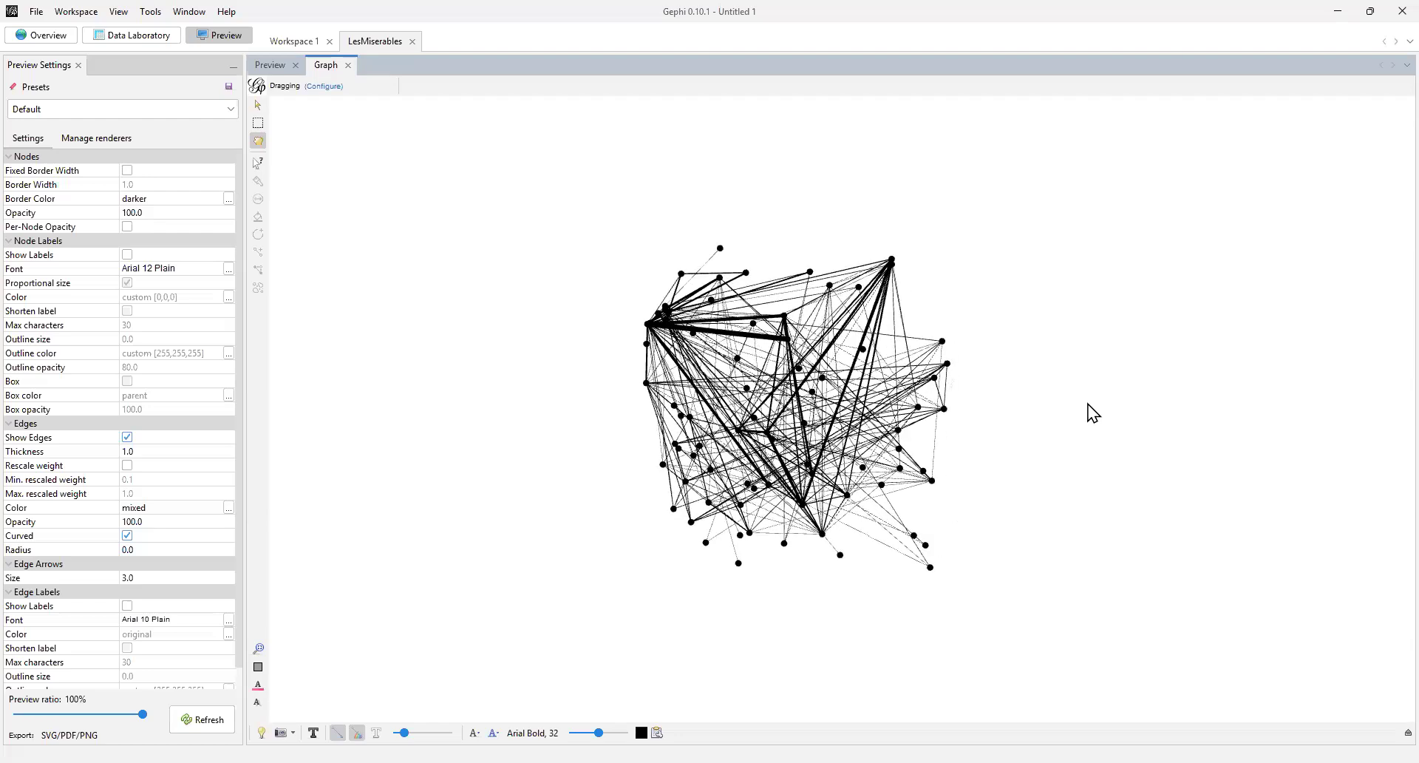
scroll(996, 407, up, 4)
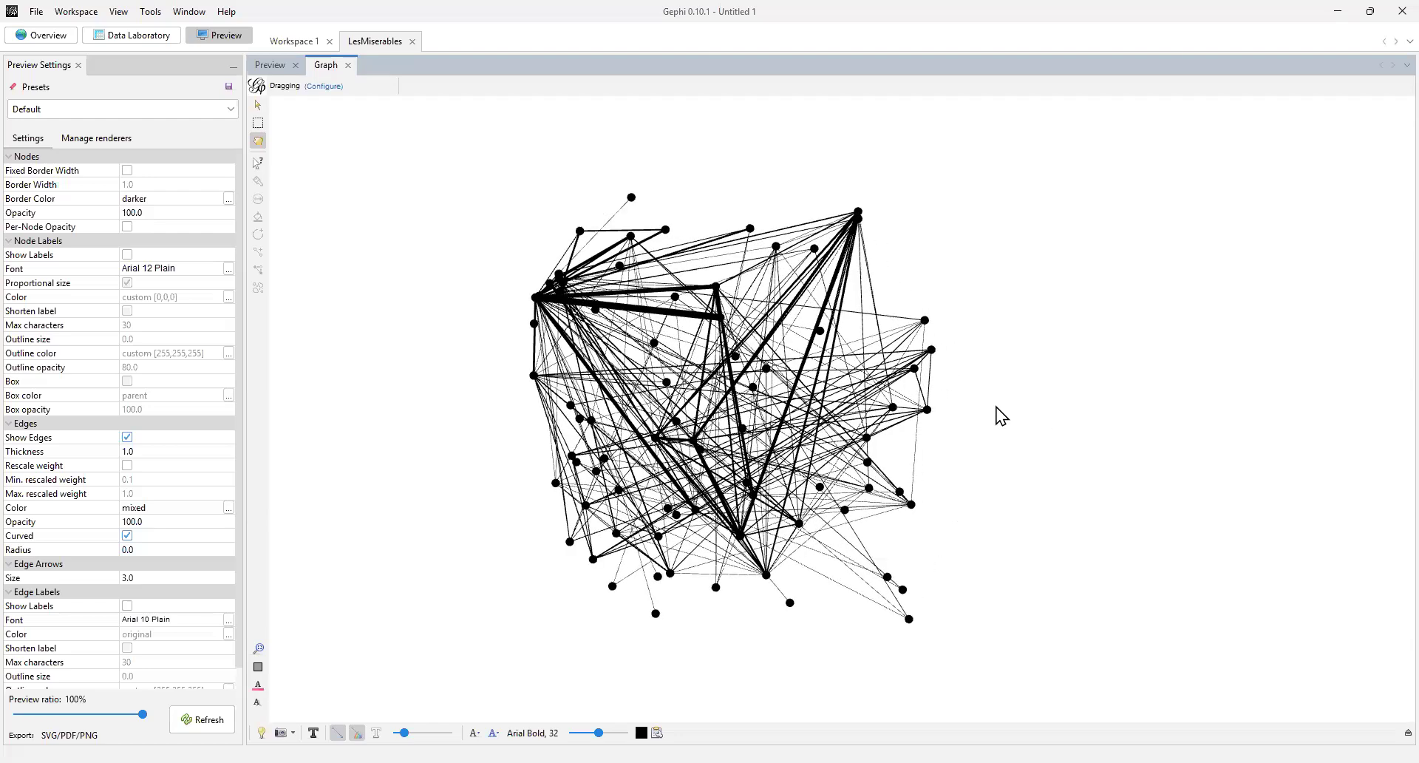
scroll(997, 406, up, 1)
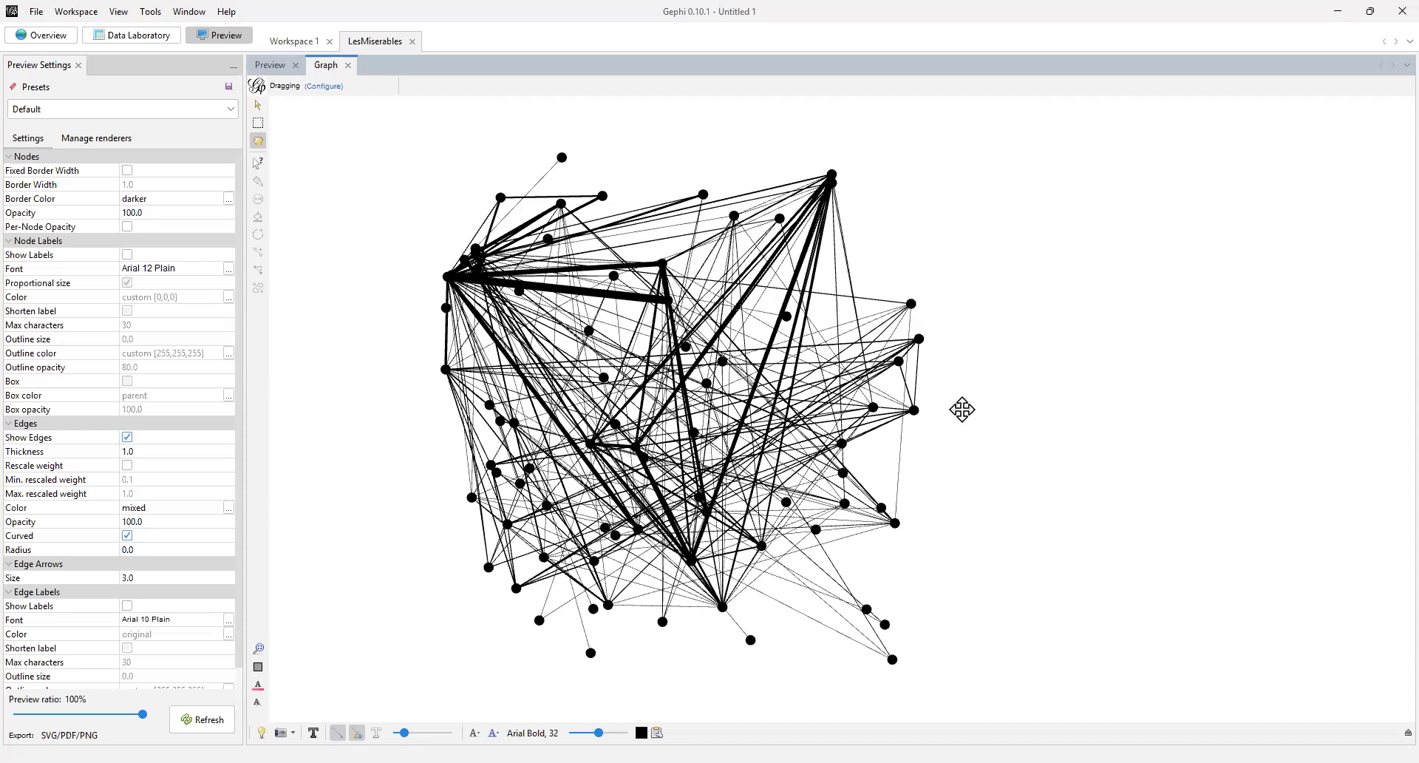
drag(1042, 402, 987, 414)
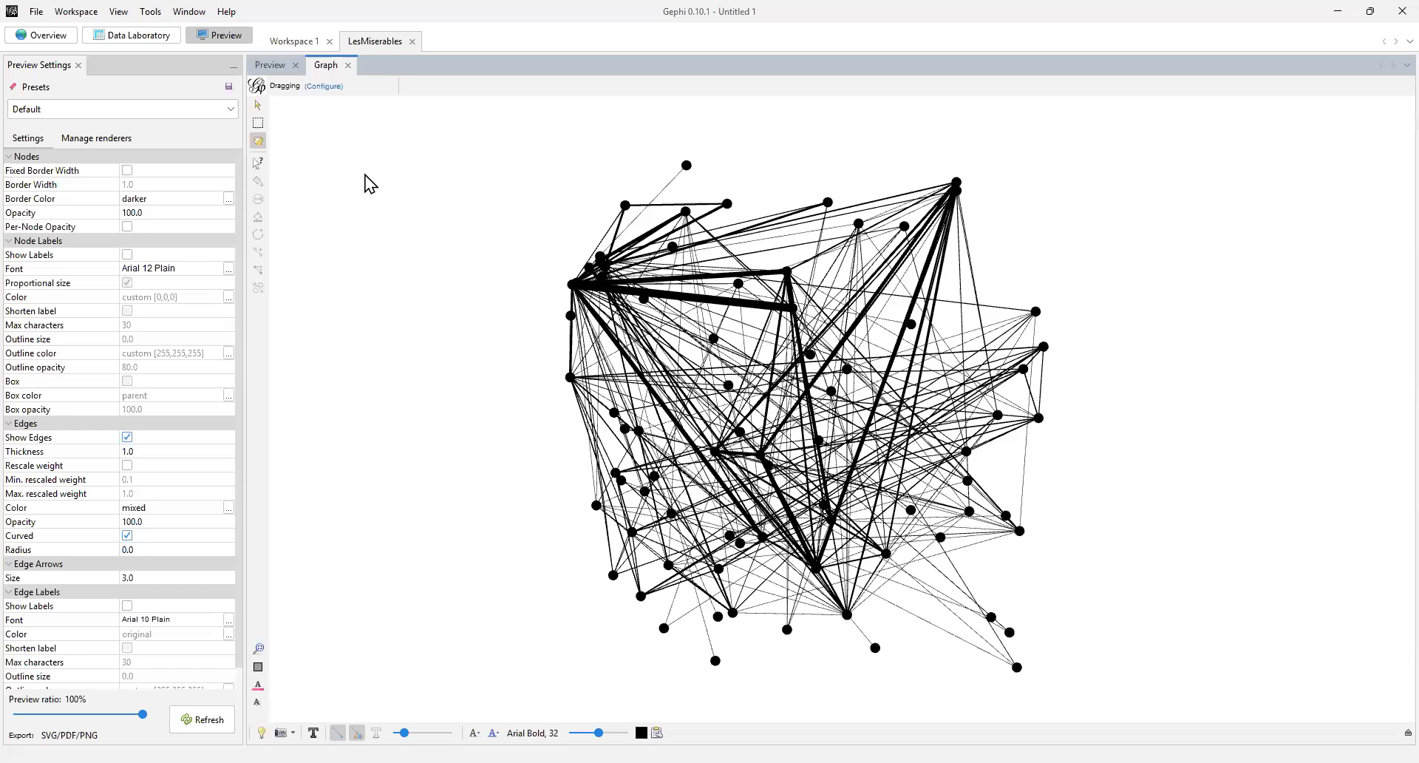
Set the dragging diameter to 12 and pull several nodes on the network's left side outward
click(324, 86)
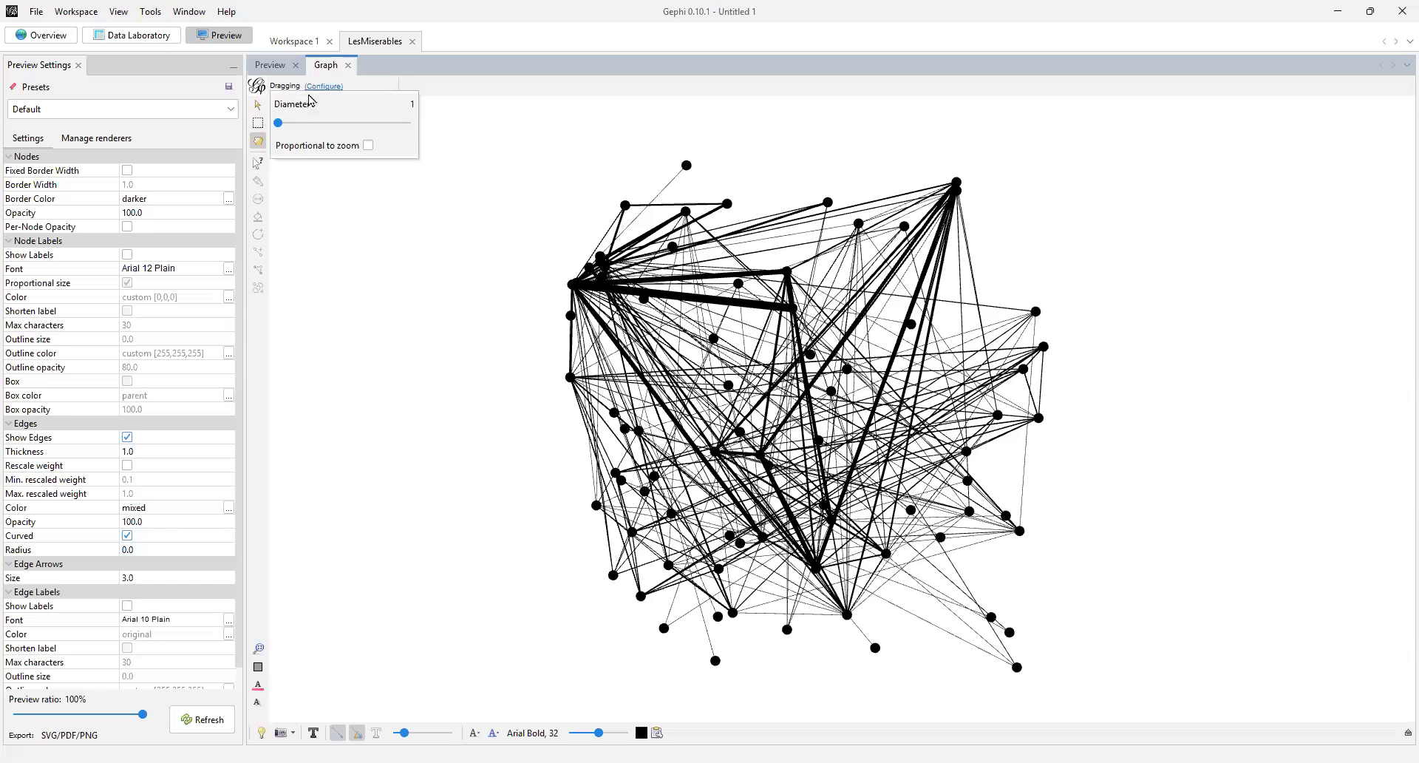
drag(279, 122, 281, 123)
drag(627, 206, 388, 226)
drag(595, 507, 473, 554)
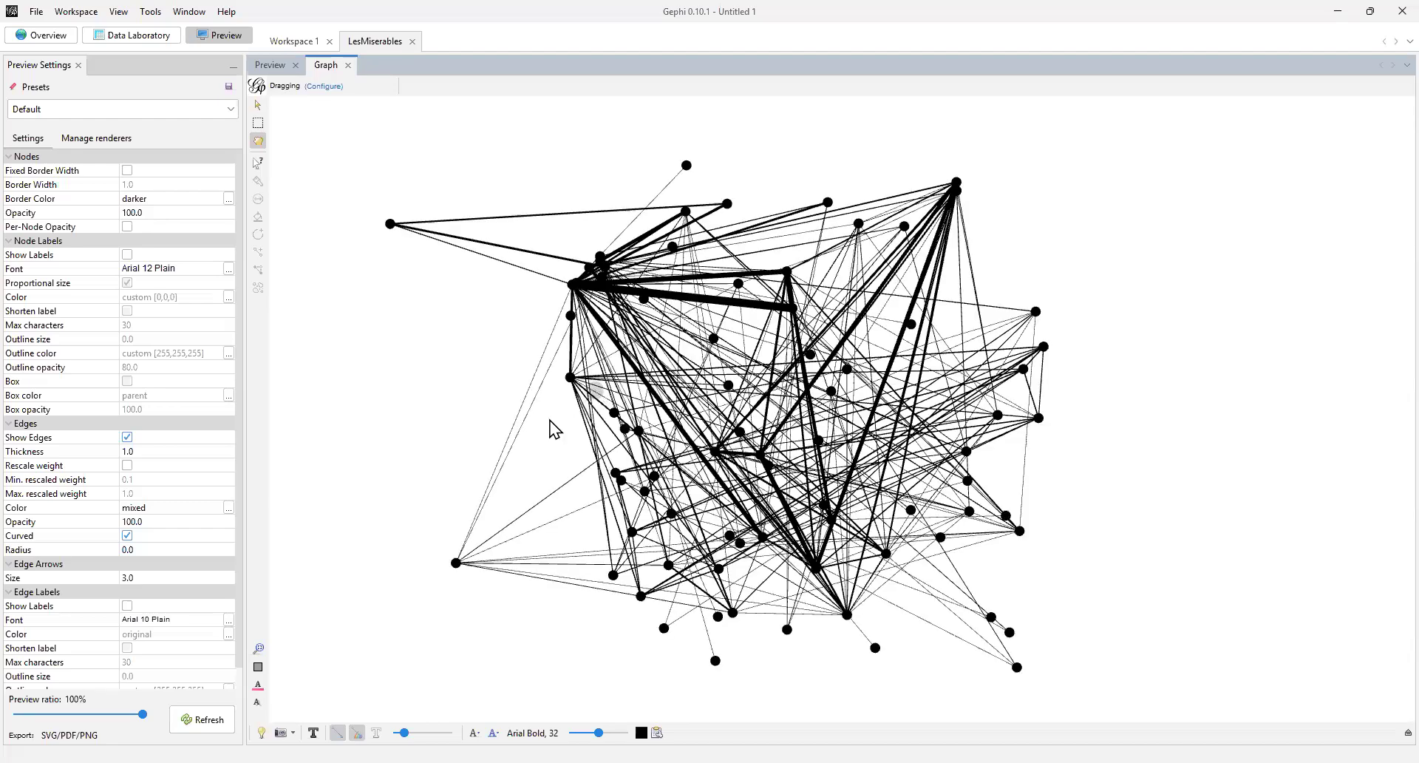
drag(570, 378, 399, 405)
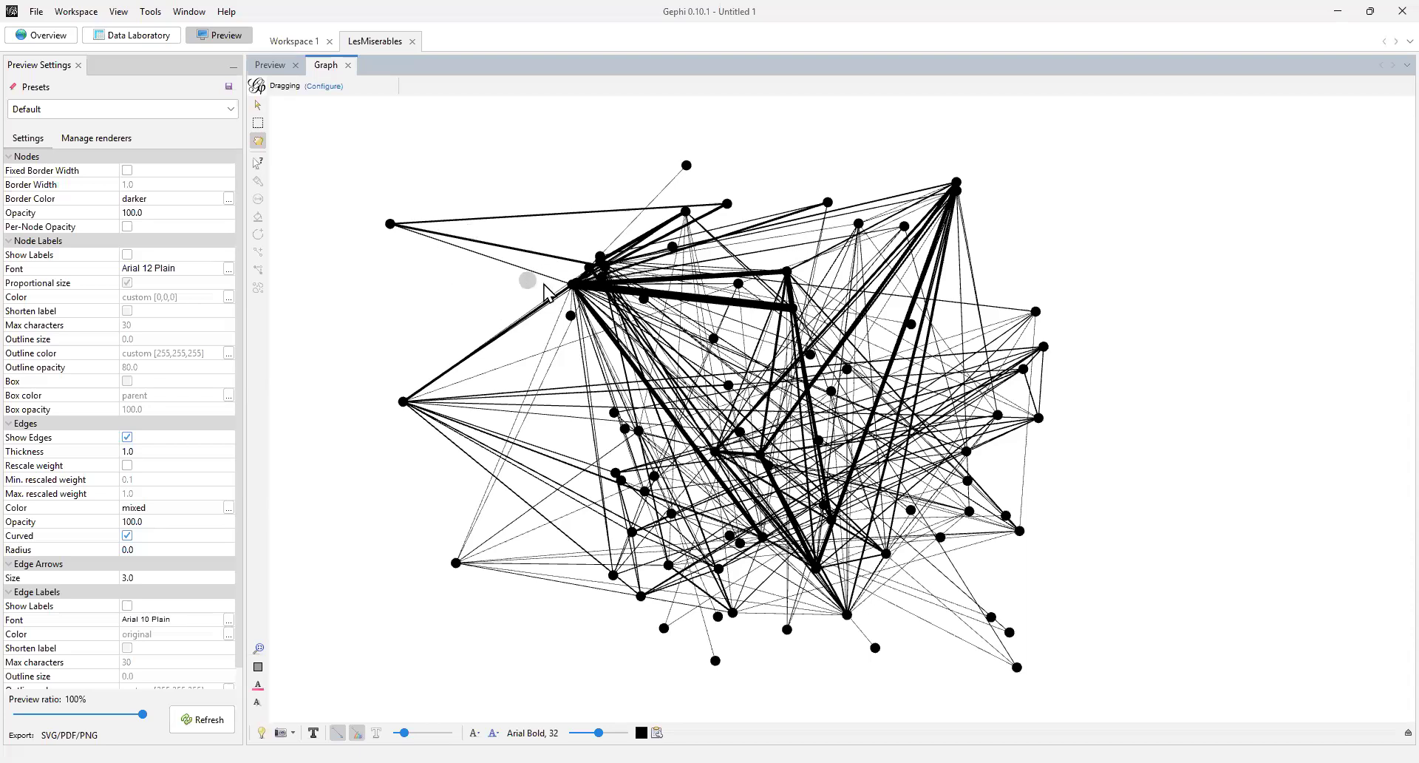
drag(574, 287, 454, 305)
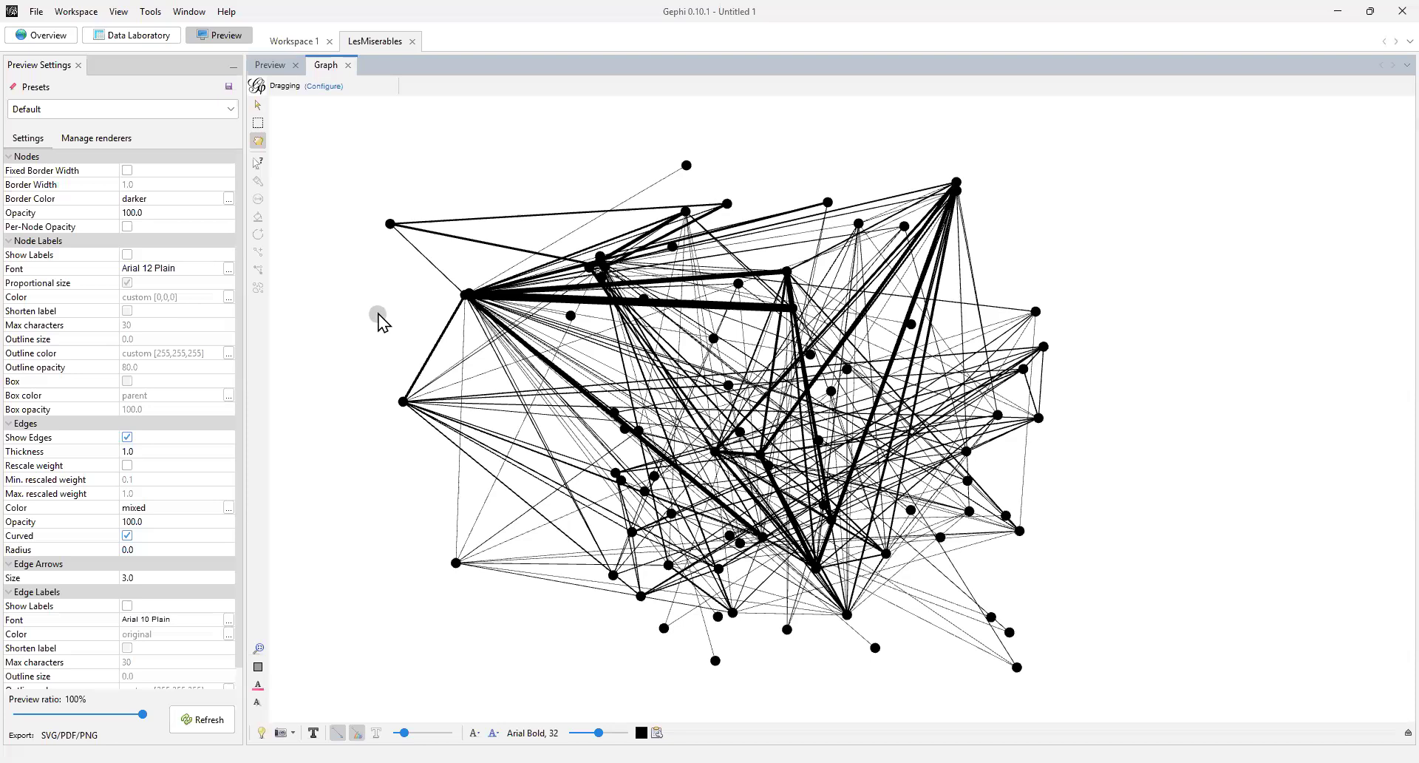
Reduce the node-dragging diameter back to its minimum
scroll(398, 311, up, 4)
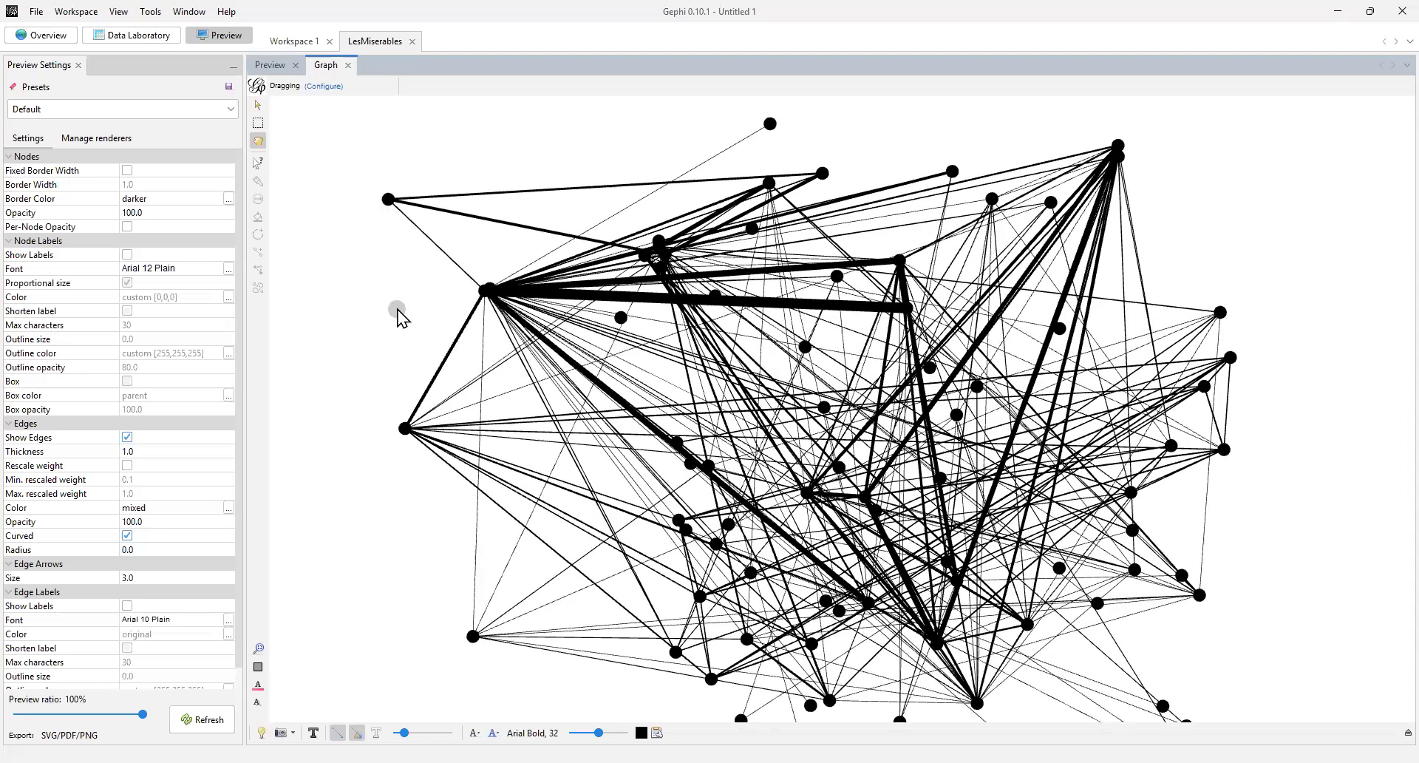
scroll(397, 309, up, 4)
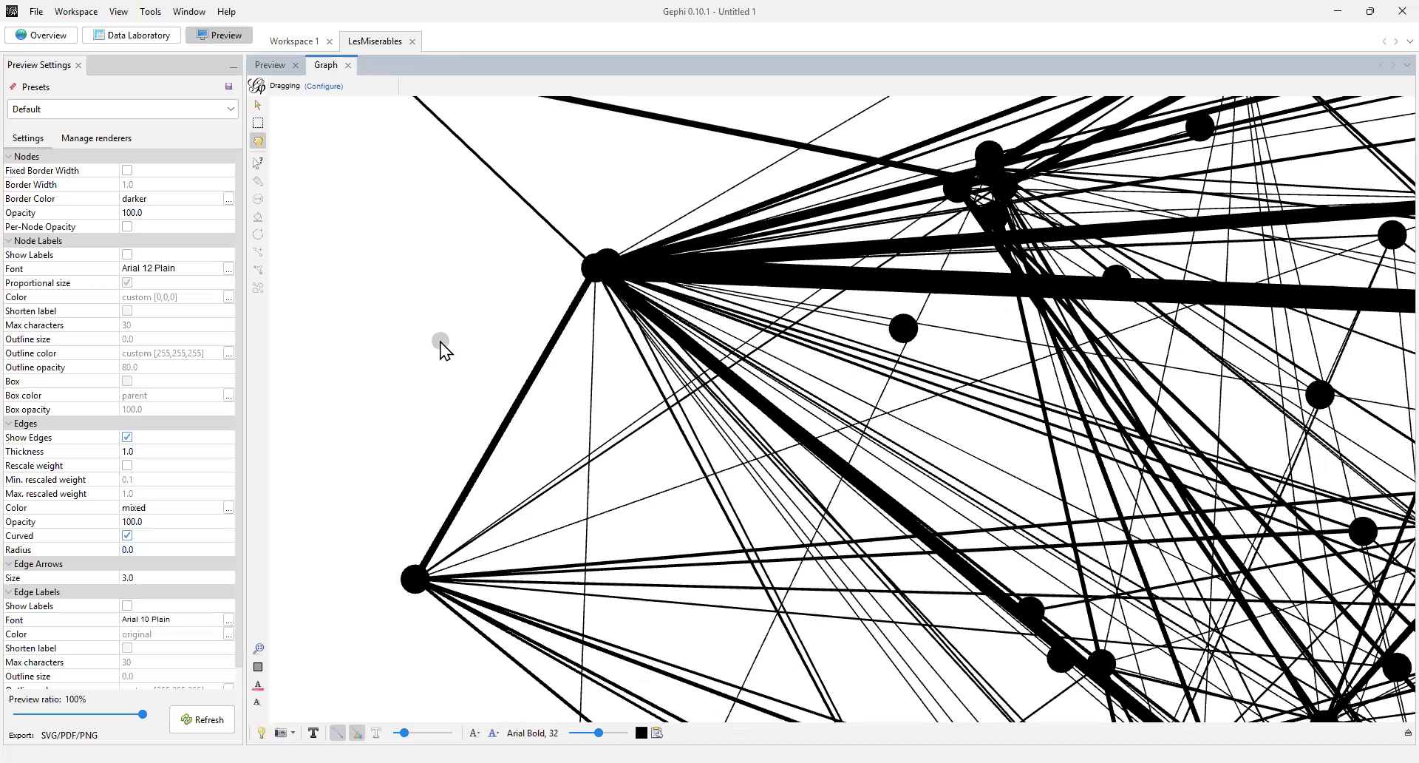
drag(397, 252, 456, 271)
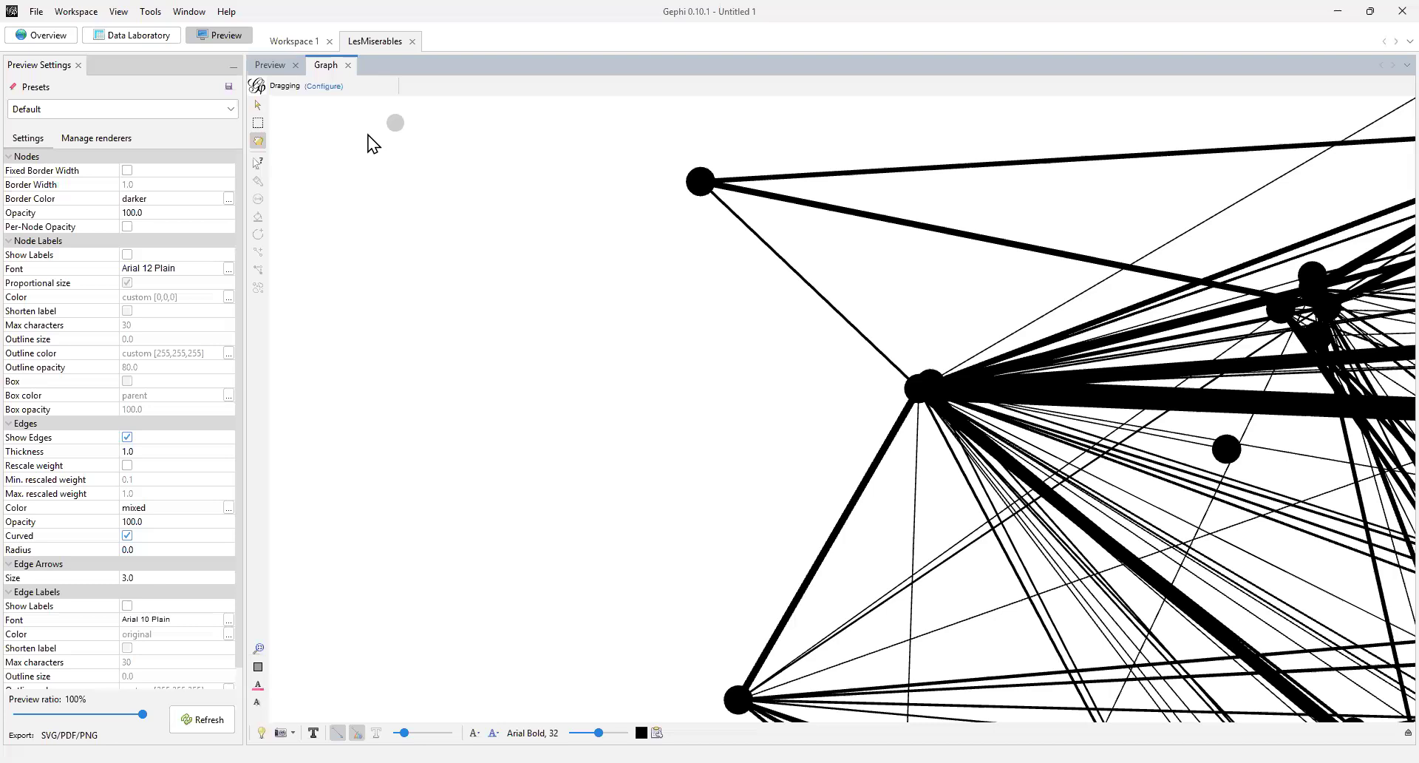
click(323, 87)
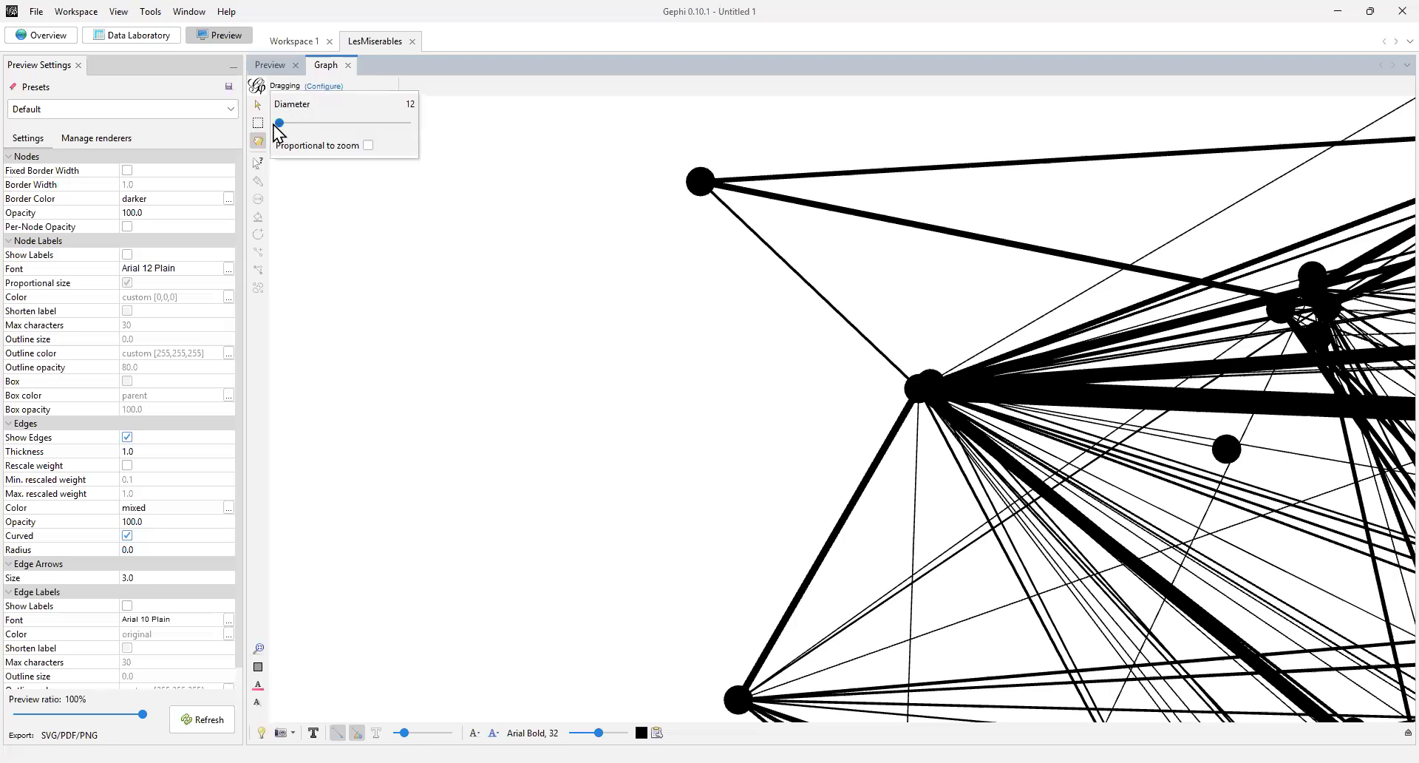
click(319, 219)
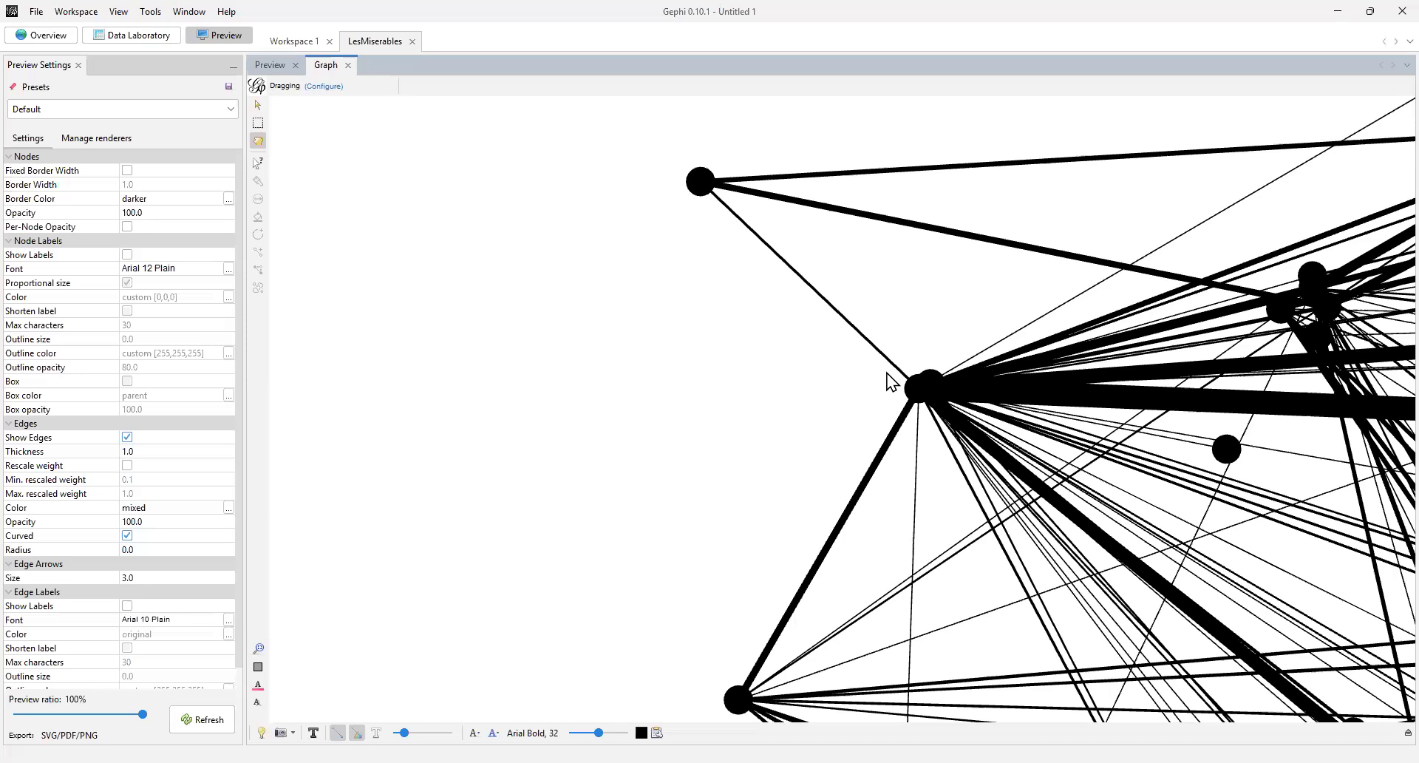
Try the graph's edge thickness at its maximum and reduce it to its minimum
scroll(887, 373, up, 1)
scroll(887, 374, down, 2)
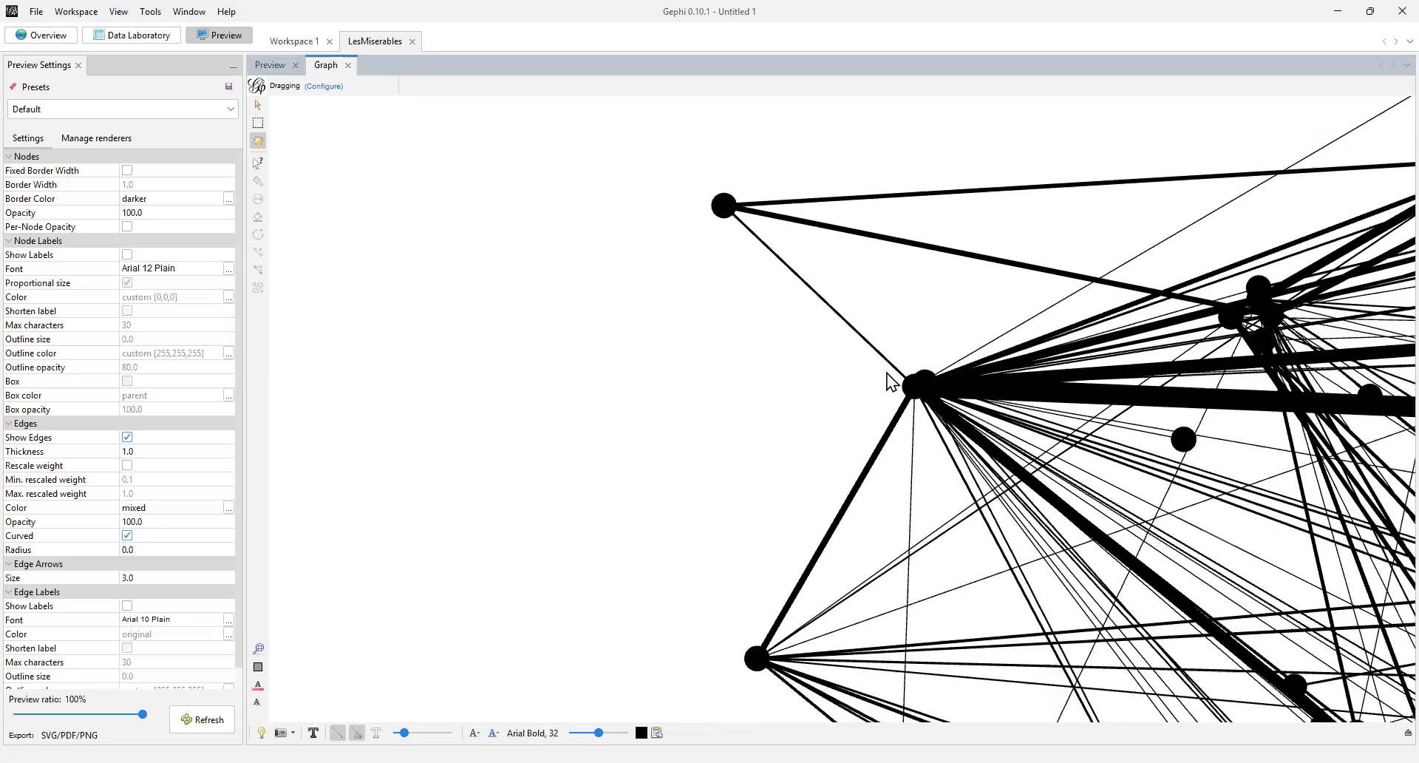
scroll(887, 374, down, 5)
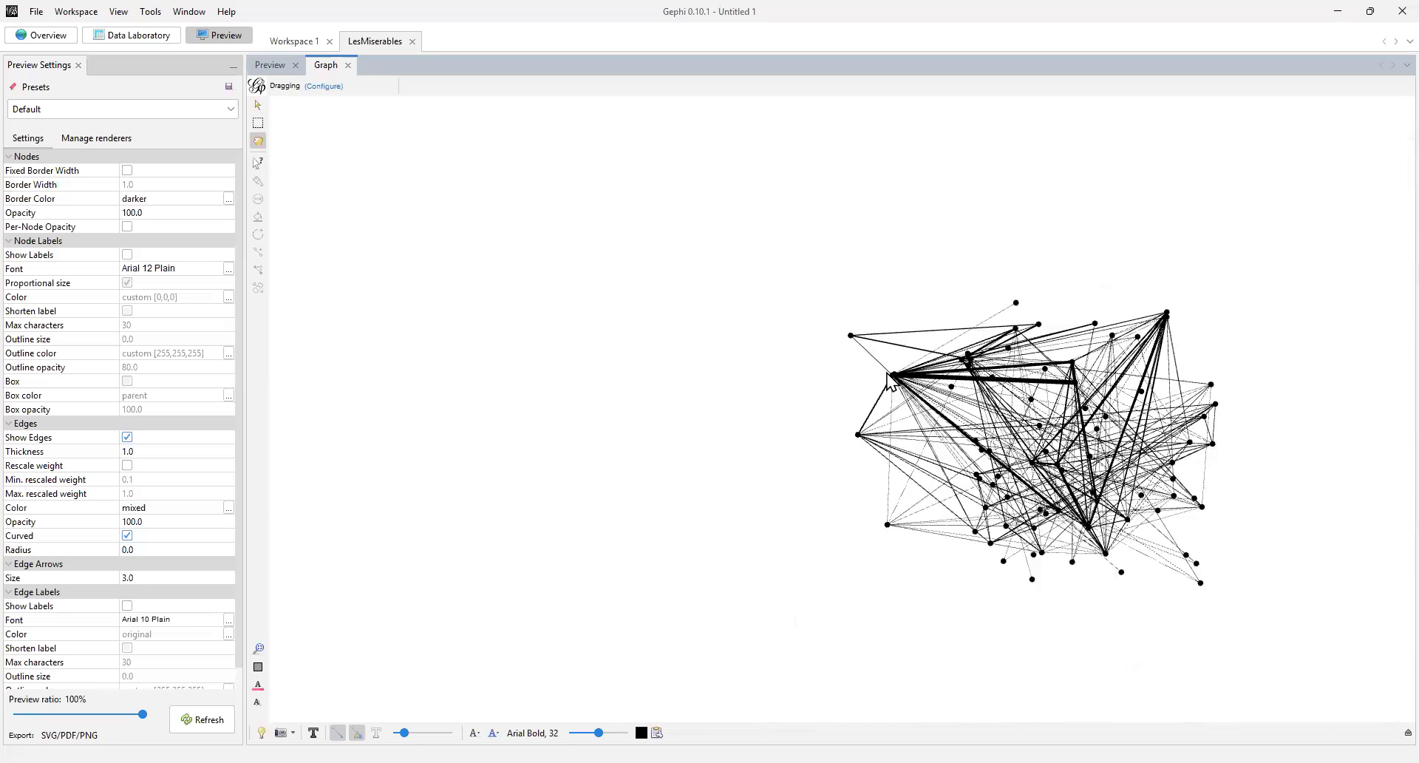
drag(854, 408, 819, 396)
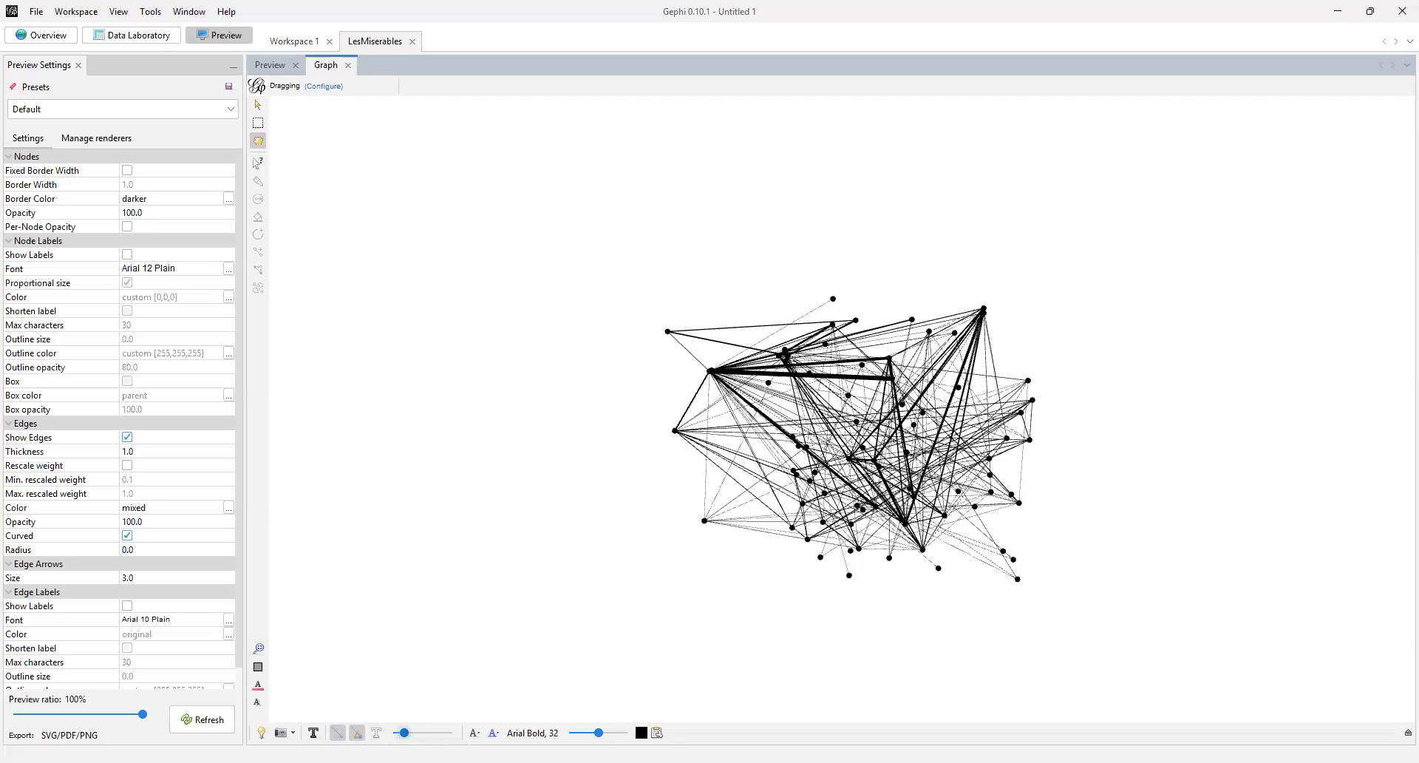
drag(404, 732, 452, 732)
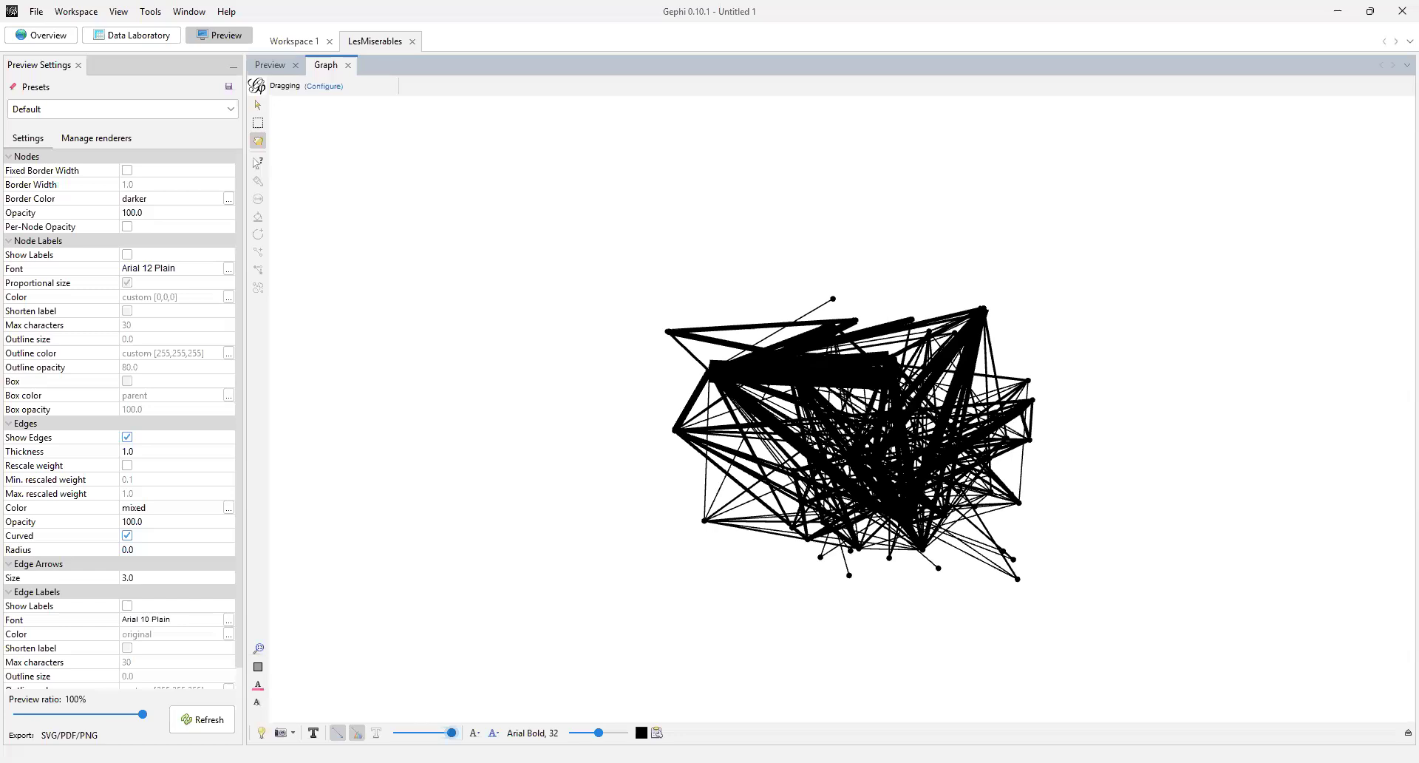
drag(452, 732, 393, 732)
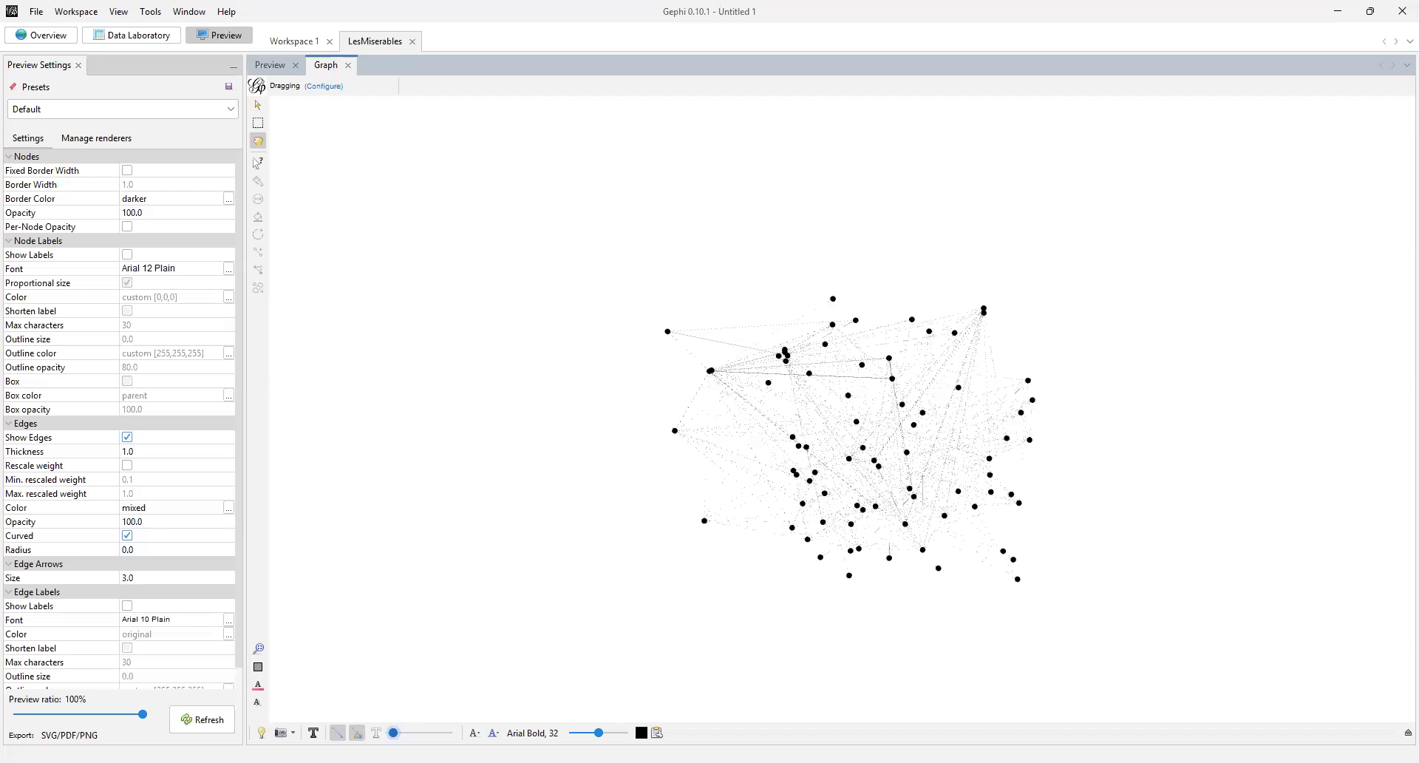
Raise the graph's edge thickness slightly above its minimum and center the whole network in the Graph window
drag(393, 732, 397, 732)
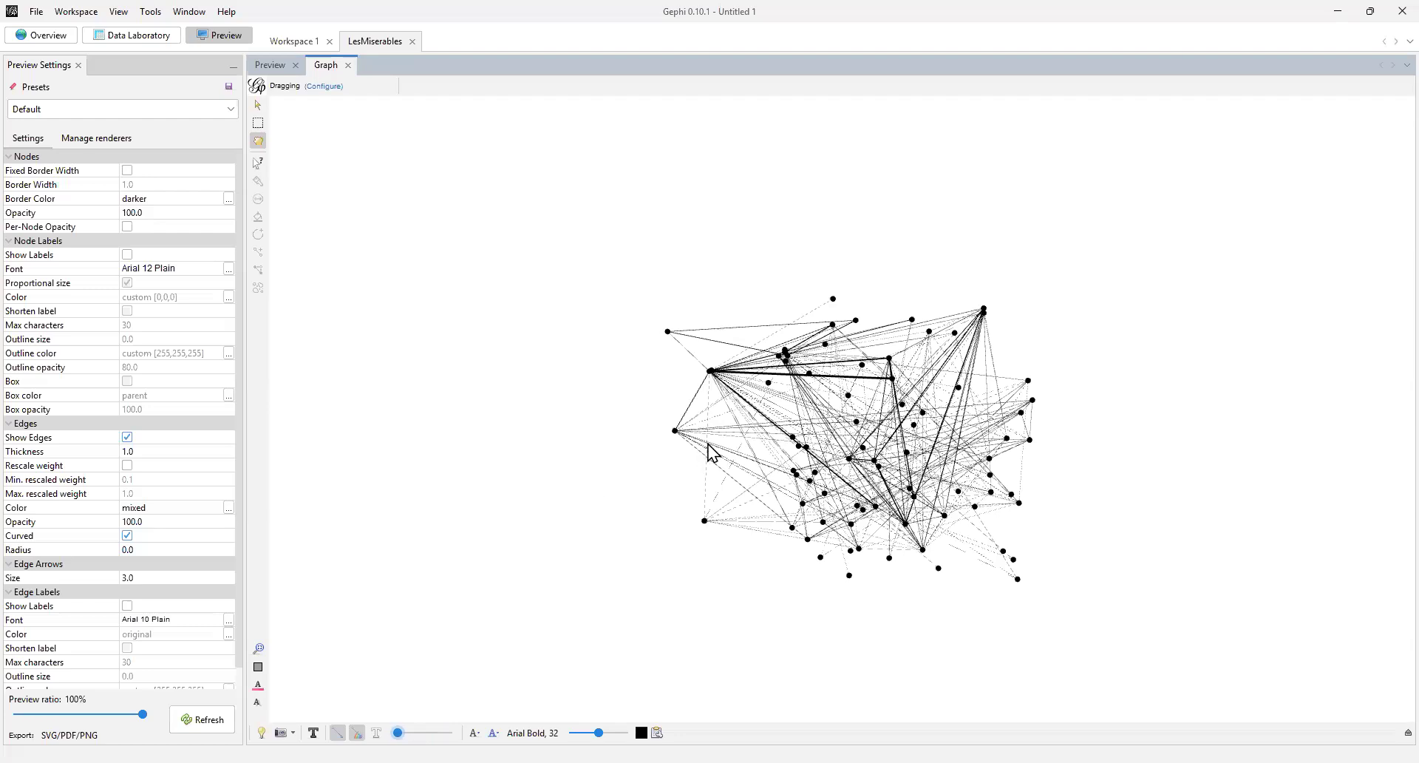
drag(792, 428, 1074, 450)
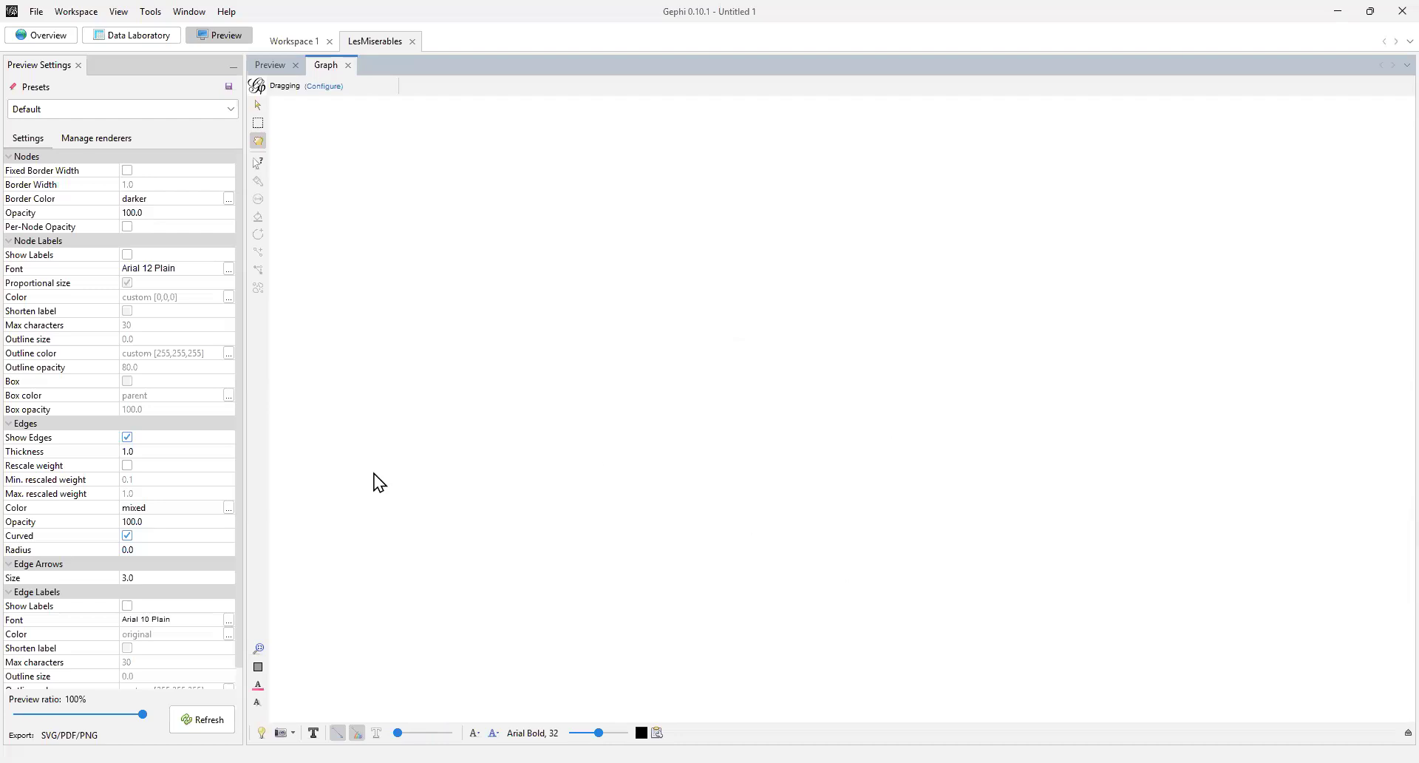
click(259, 648)
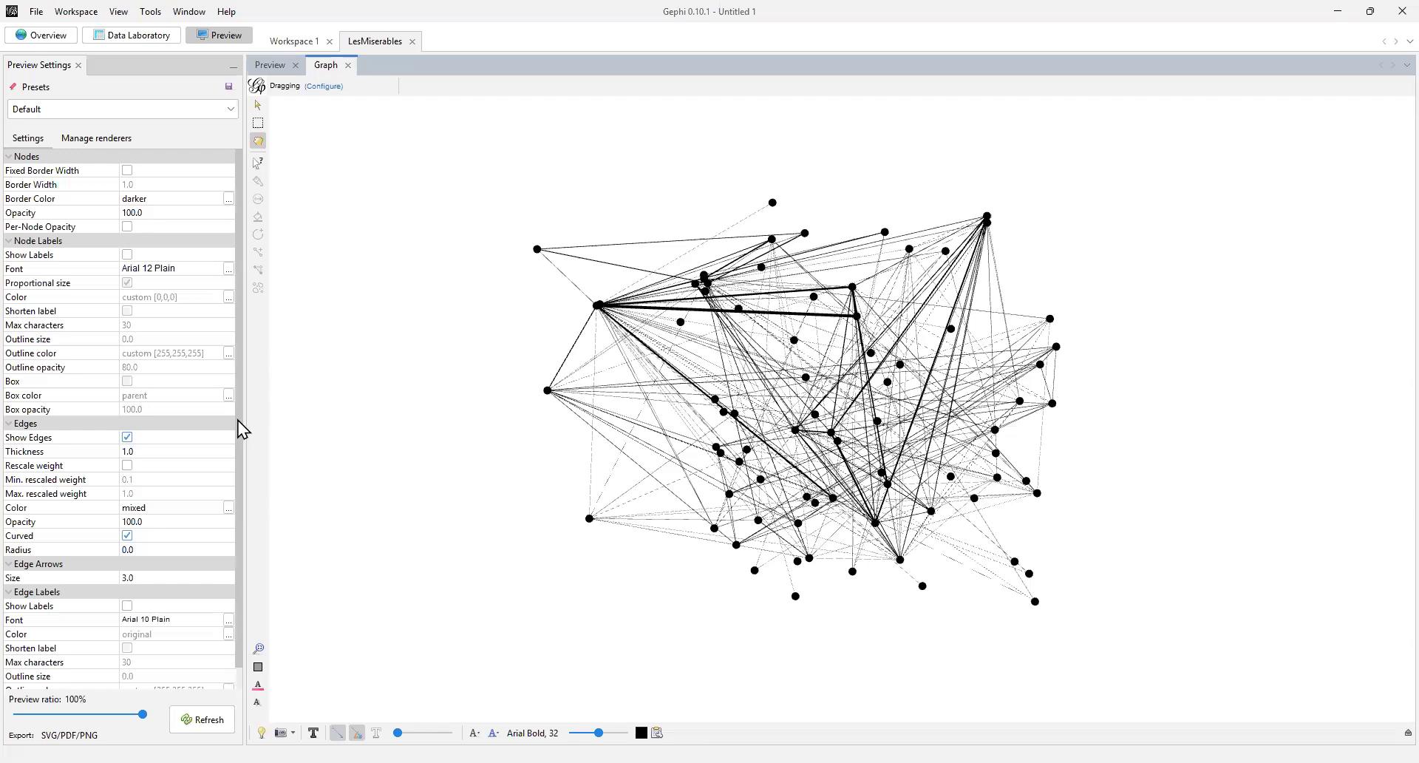
click(272, 66)
click(326, 67)
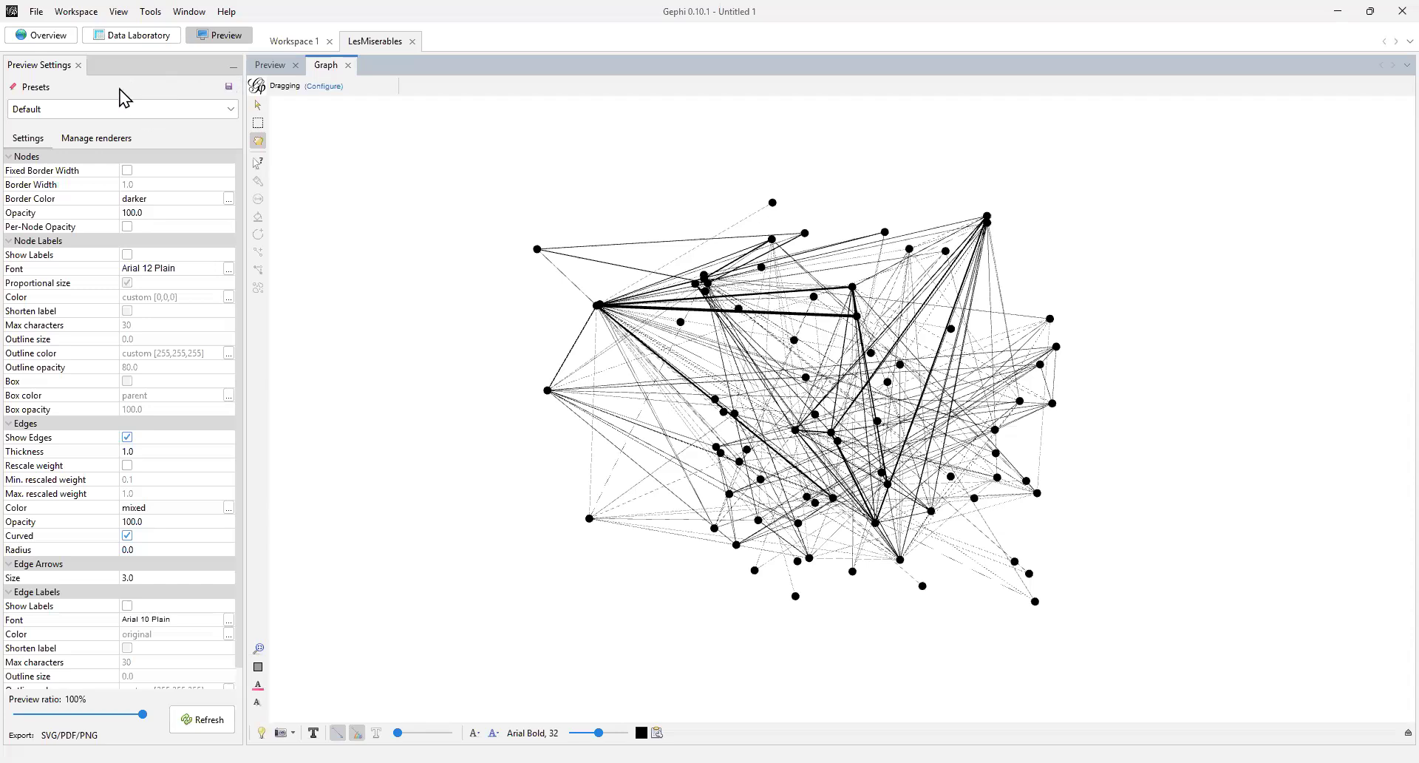
Open the Layout window, run the Force Atlas layout on the network and show the graph
click(190, 12)
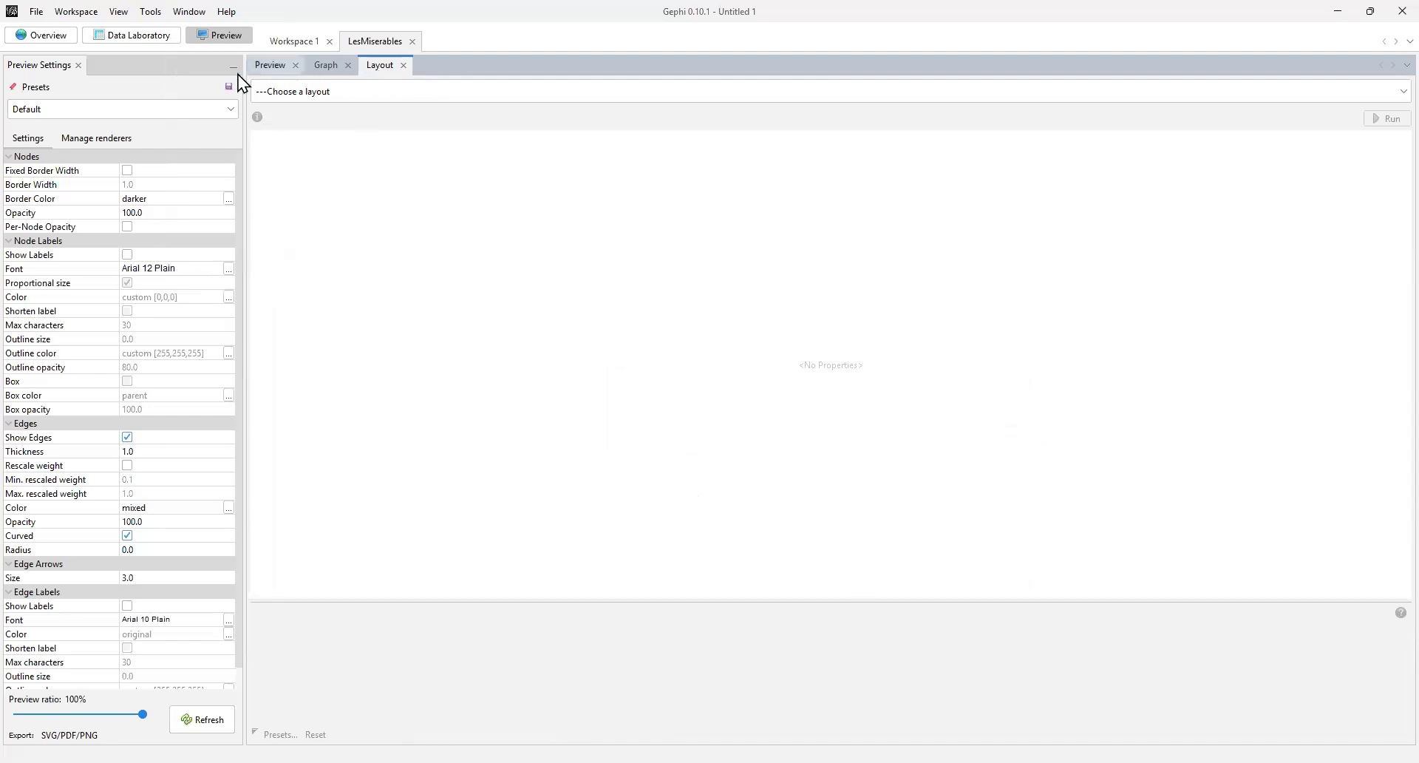
click(158, 111)
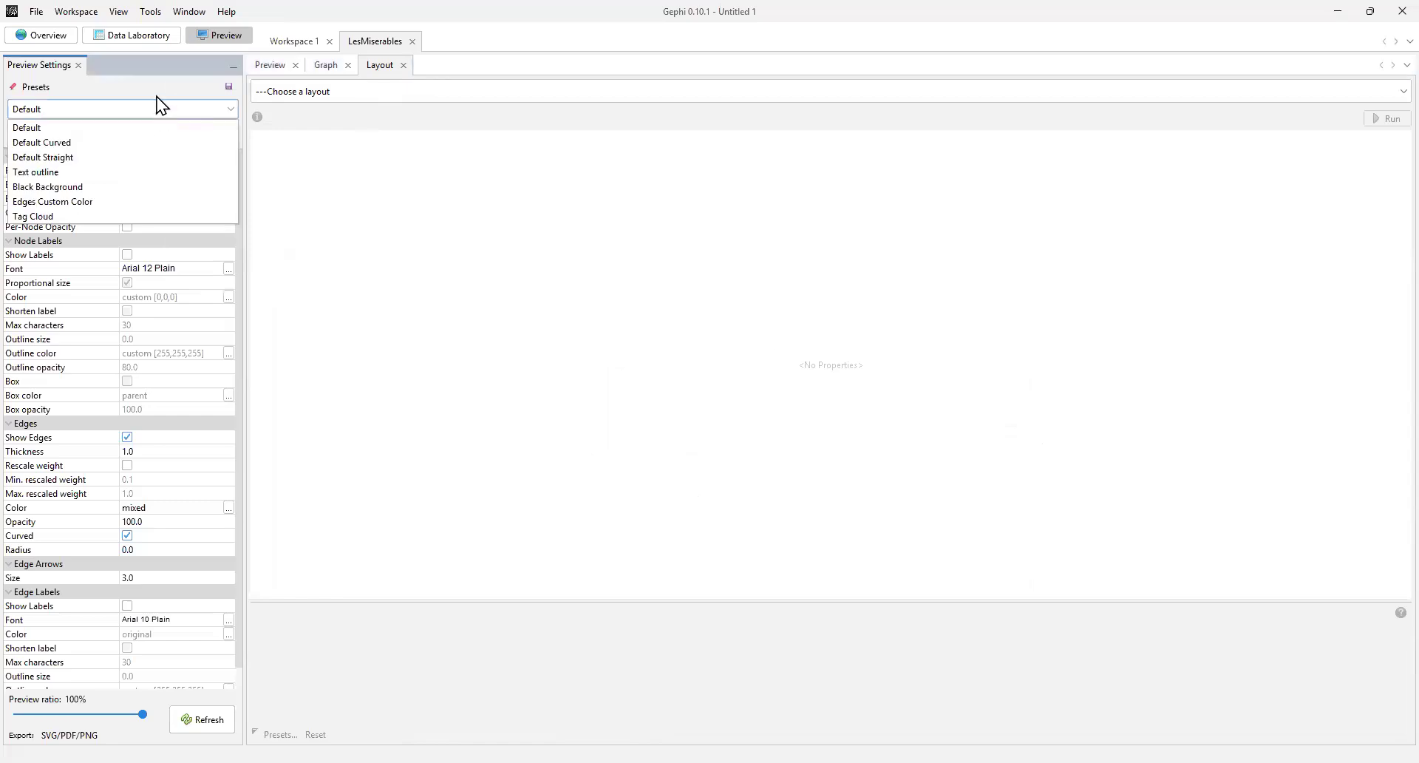
click(154, 91)
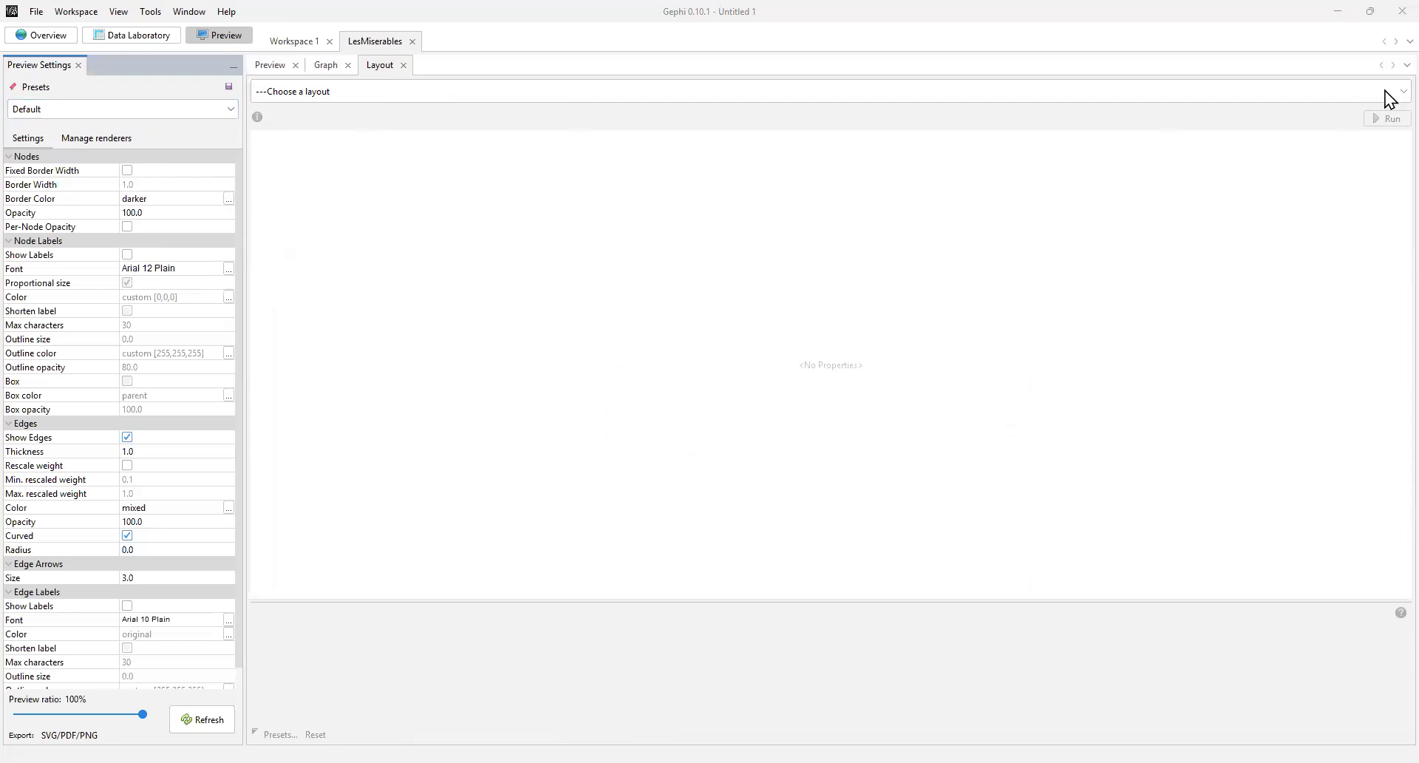
click(1389, 94)
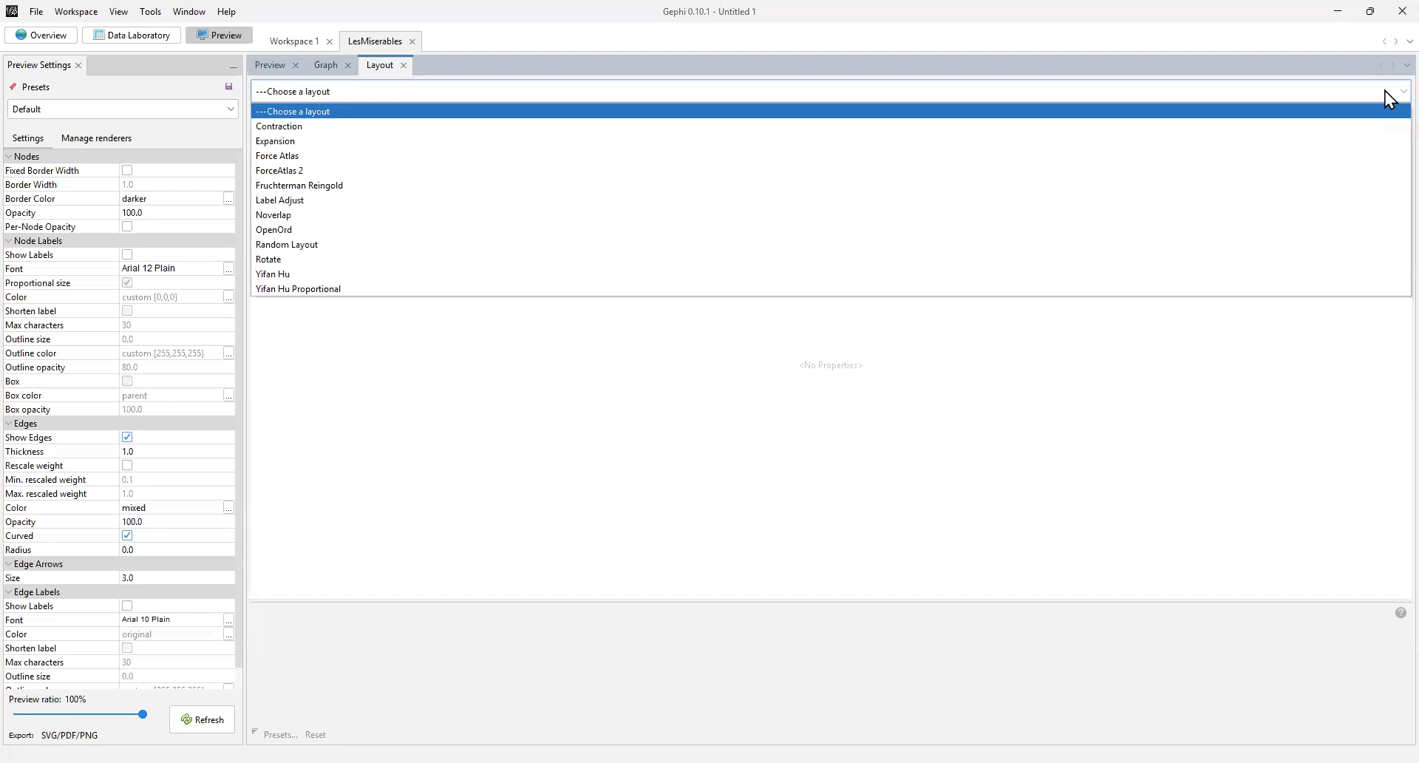
click(382, 155)
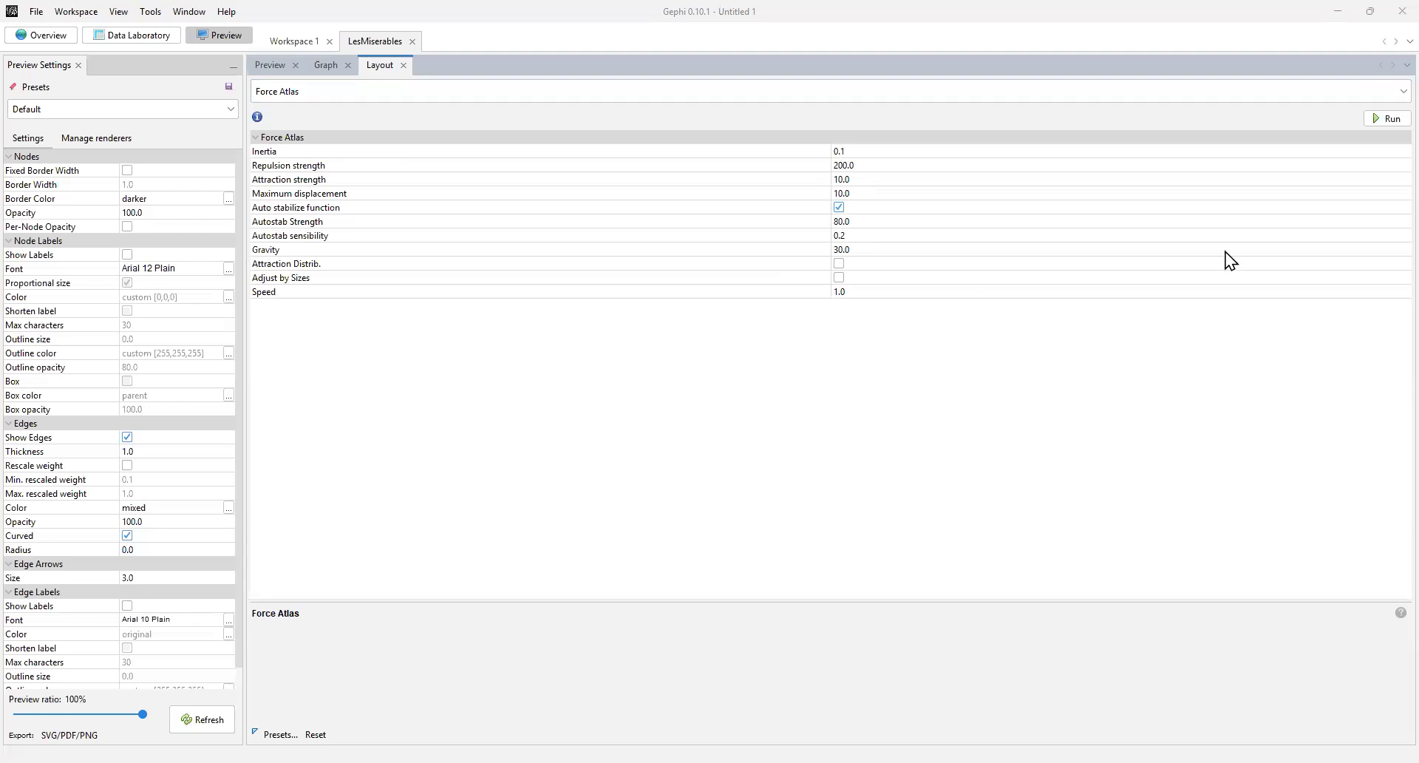
click(1386, 120)
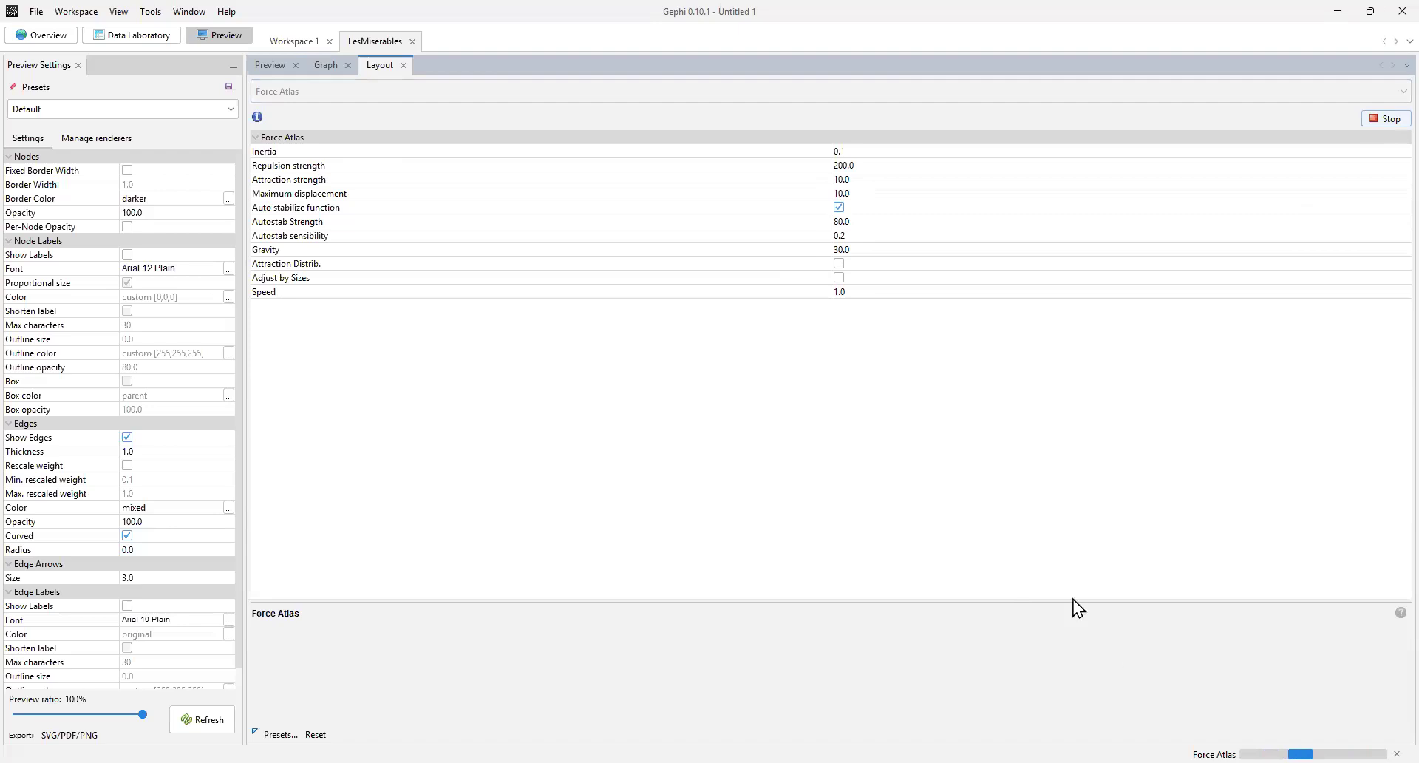
click(325, 66)
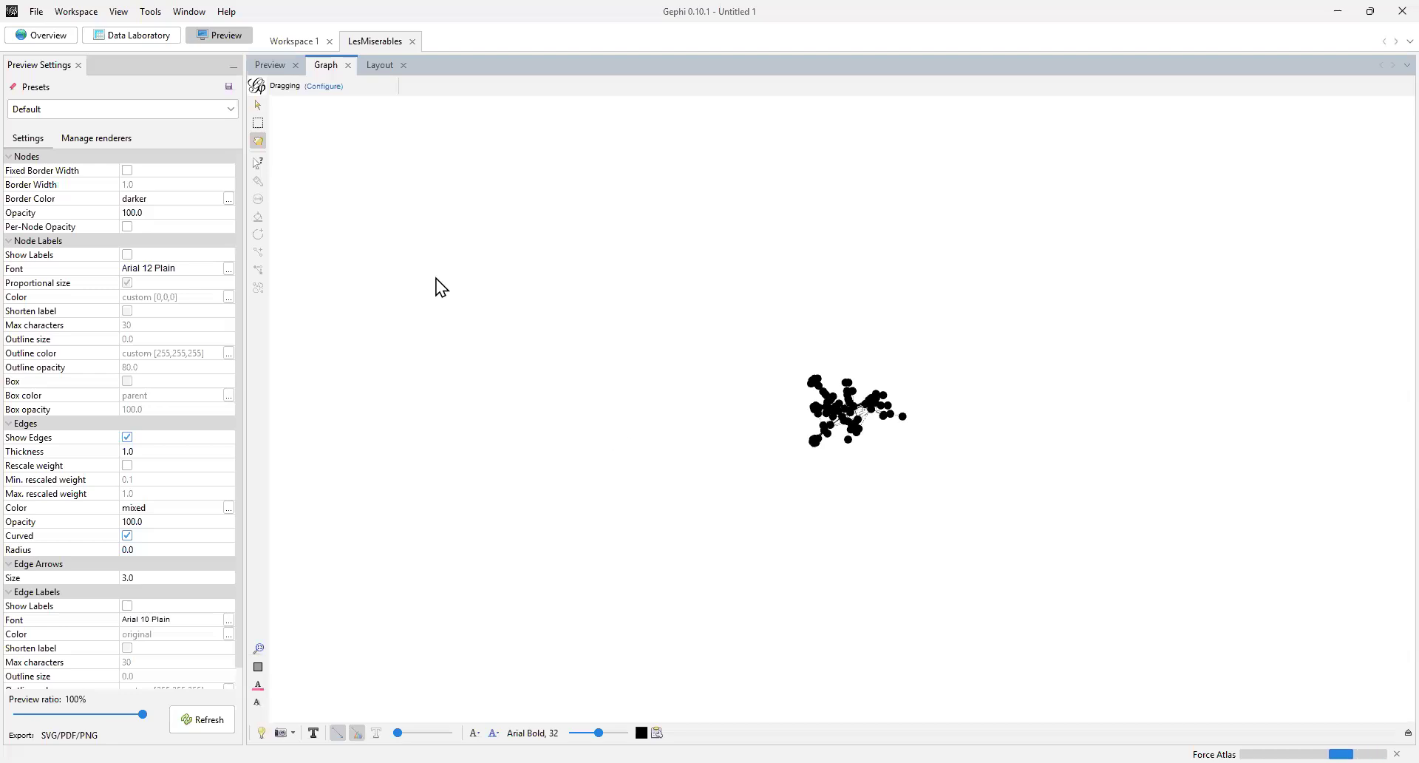
Dock the Layout window with Preview Settings so its properties show beside the graph
click(375, 65)
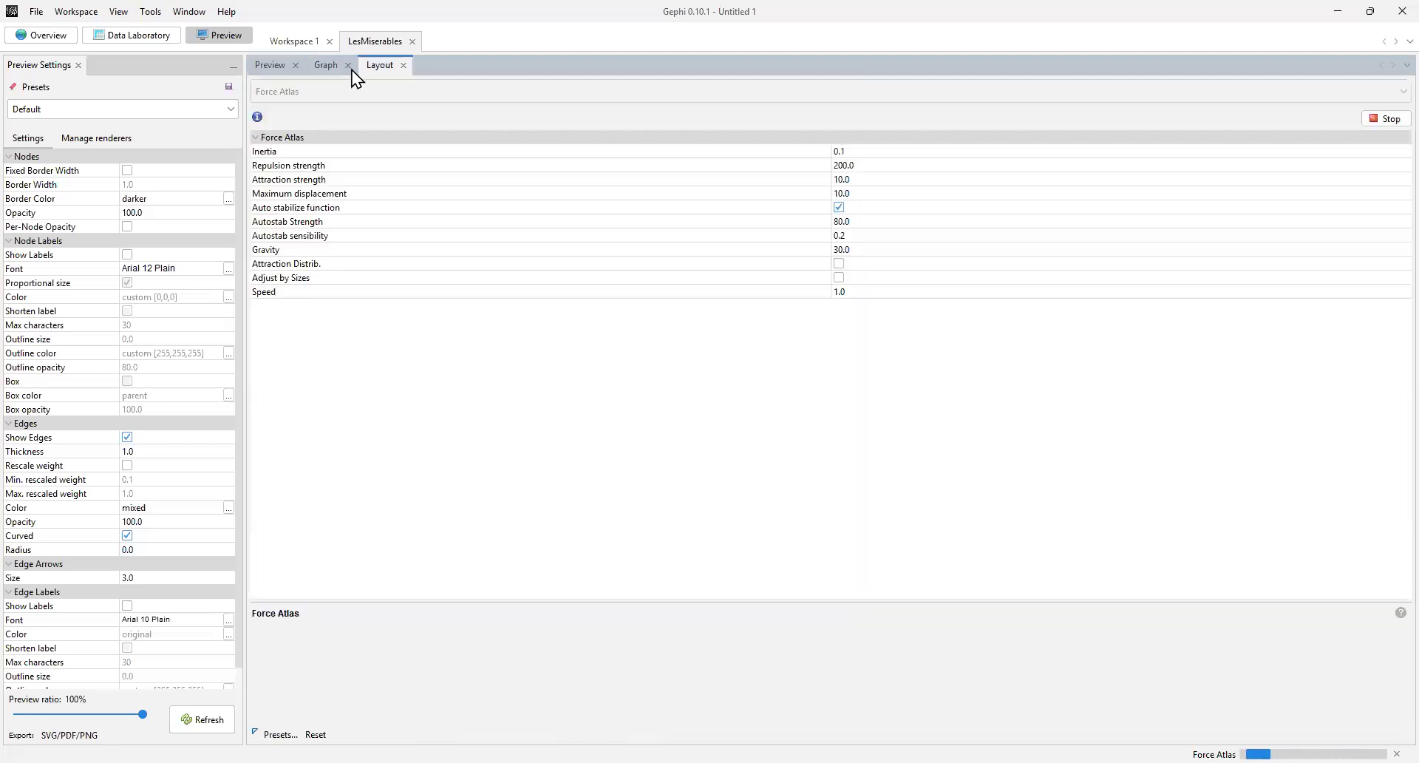
drag(194, 87, 87, 70)
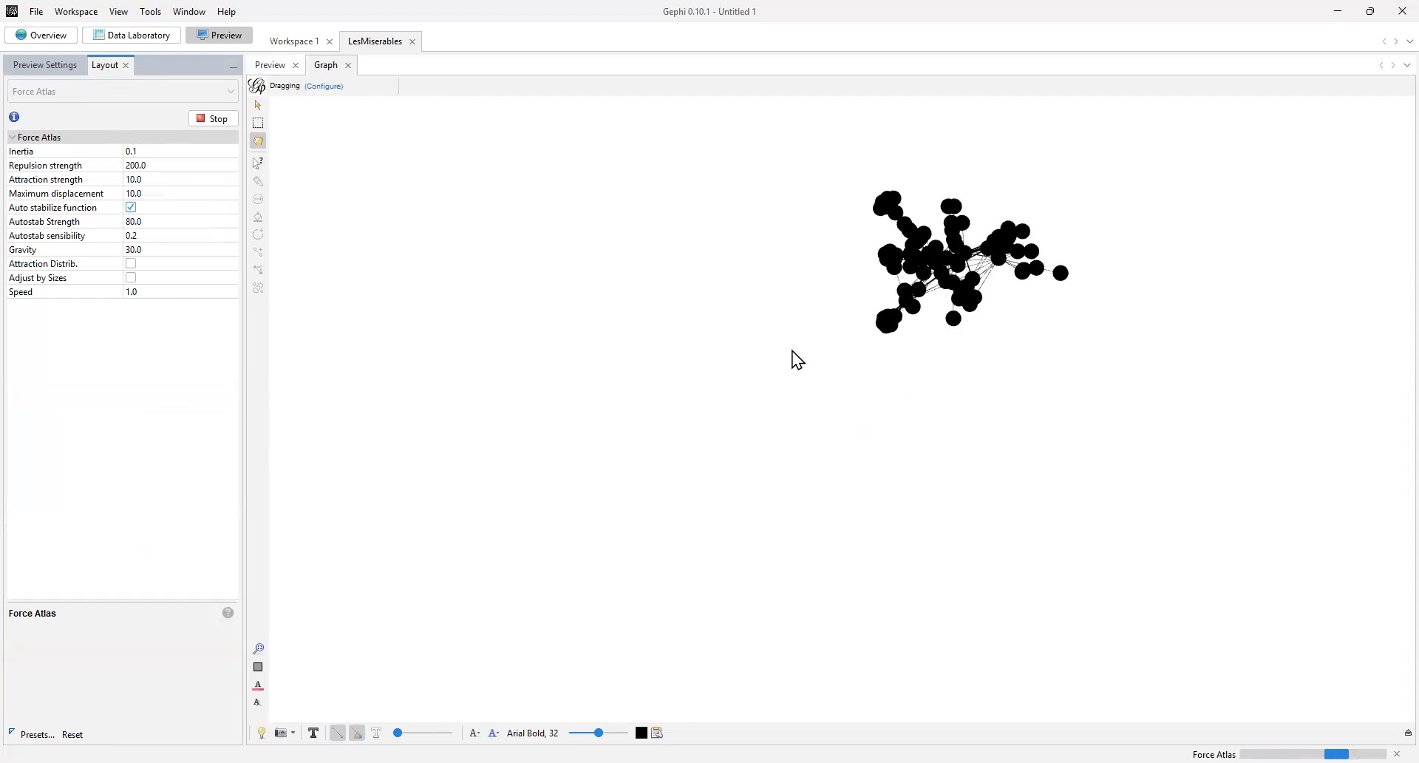
mouse_move(789, 358)
mouse_down()
mouse_move(751, 387)
mouse_move(775, 370)
mouse_up()
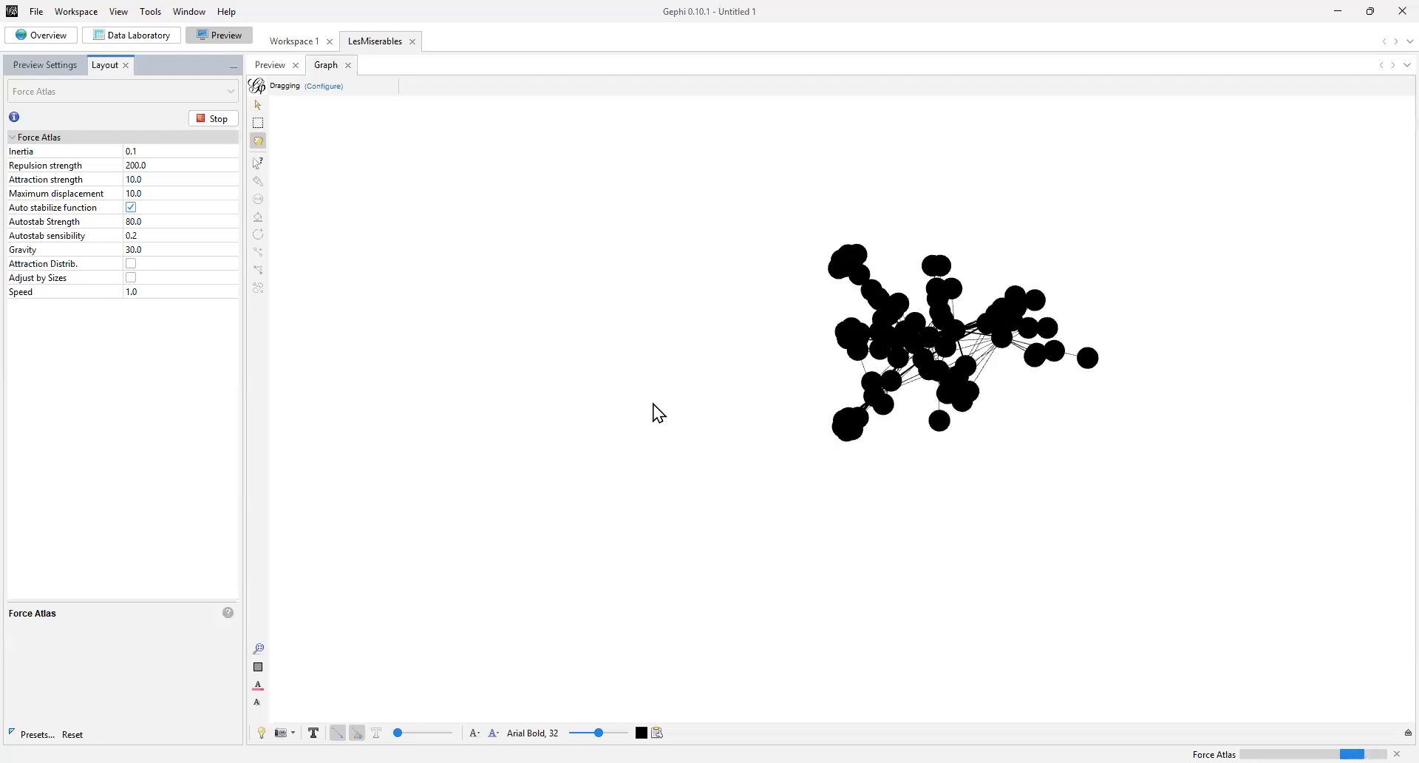
drag(712, 402, 681, 402)
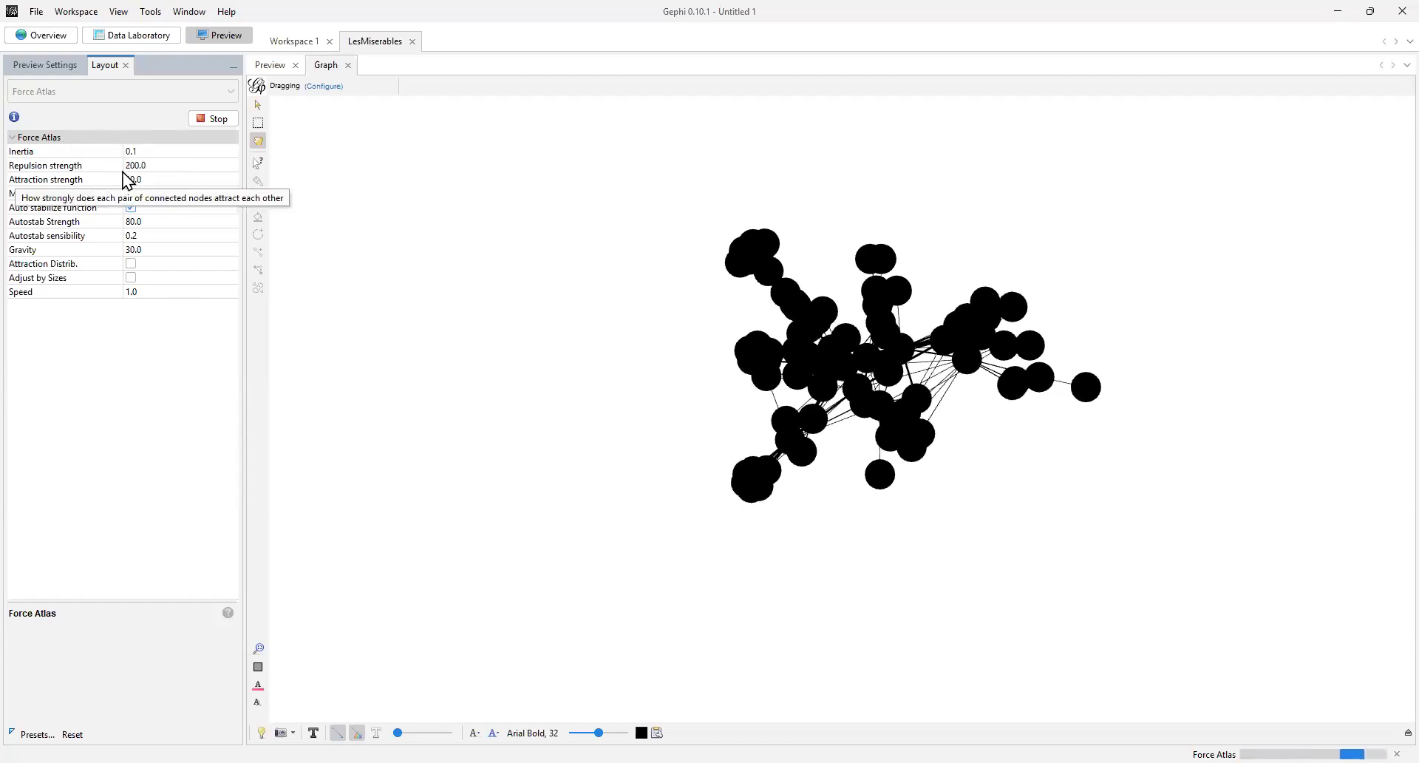
Set the Force Atlas repulsion strength to 10000 and rerun the layout, bringing the whole network into view
click(161, 165)
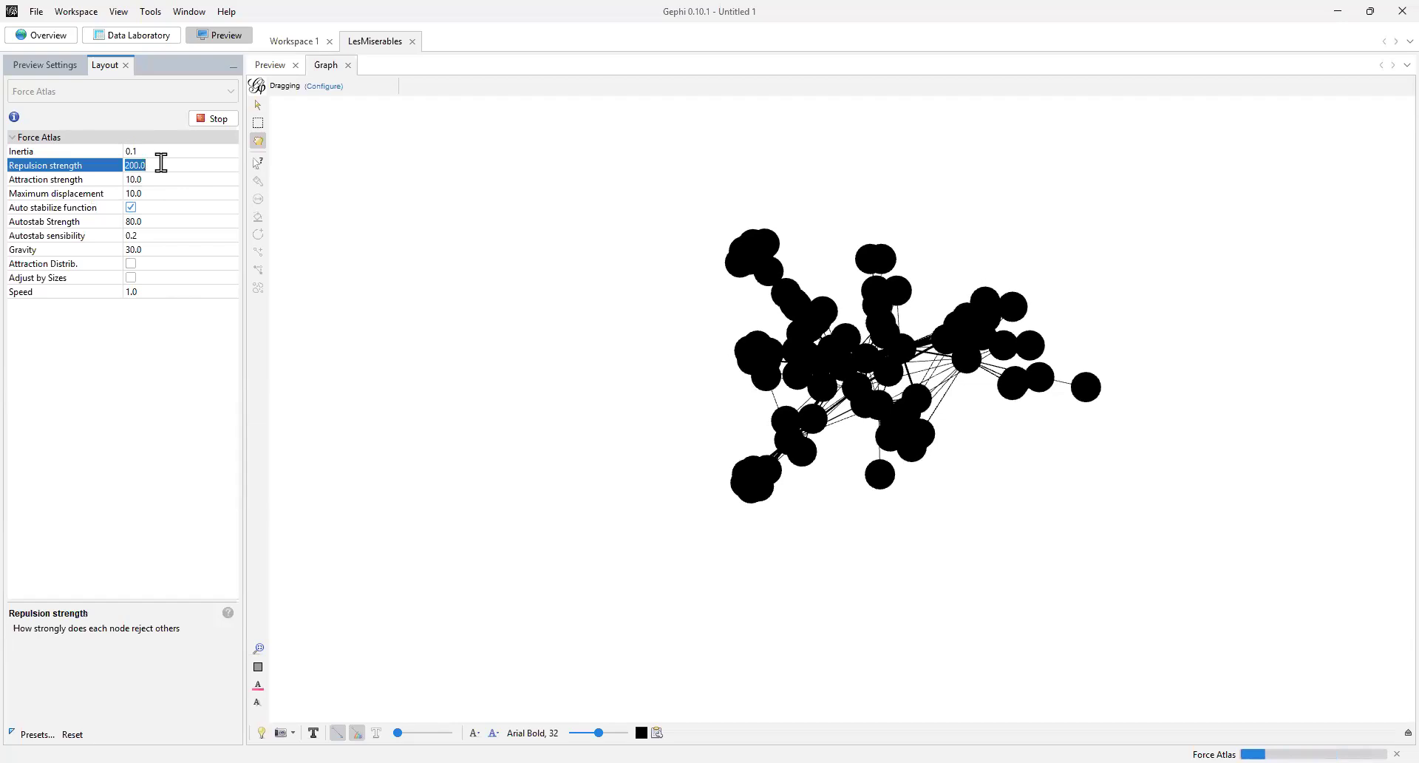
text(10000)
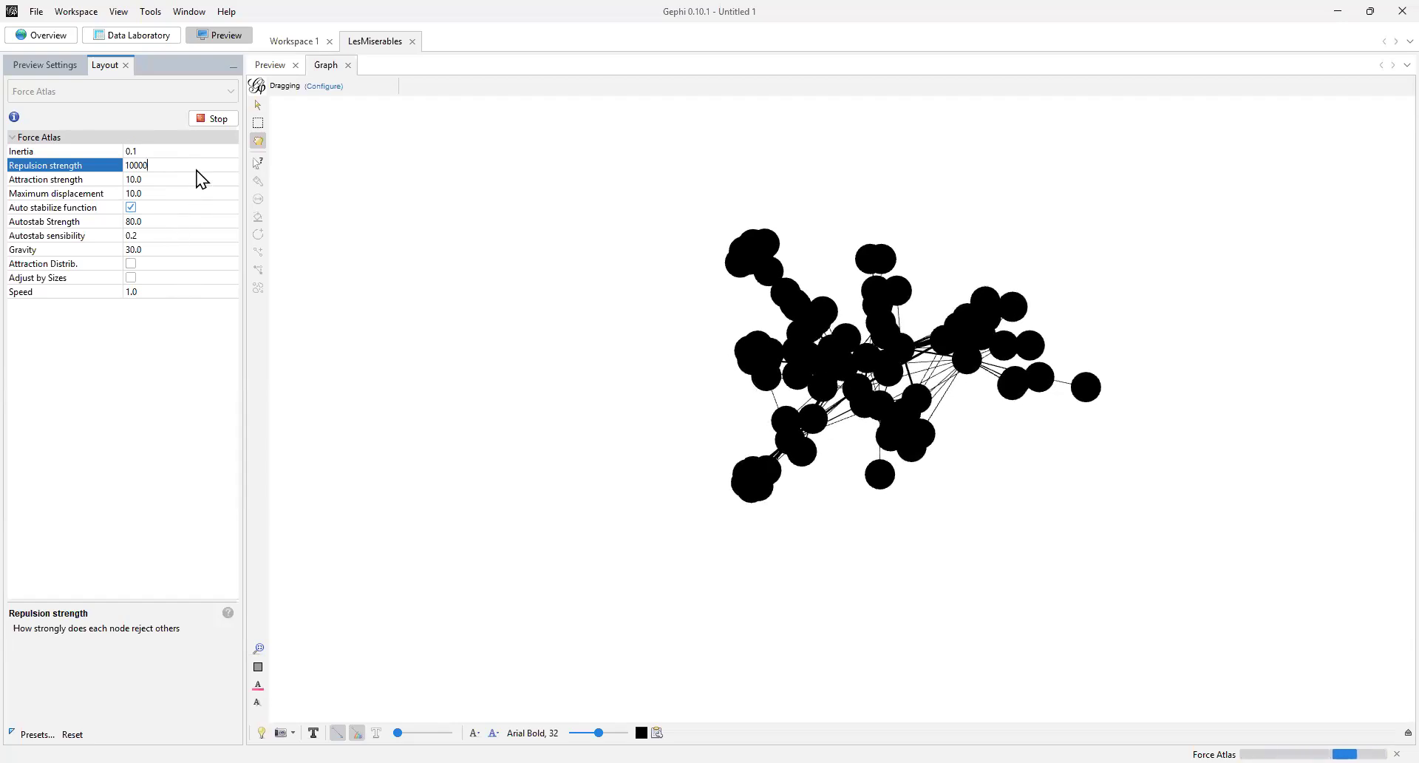
click(217, 118)
click(217, 118)
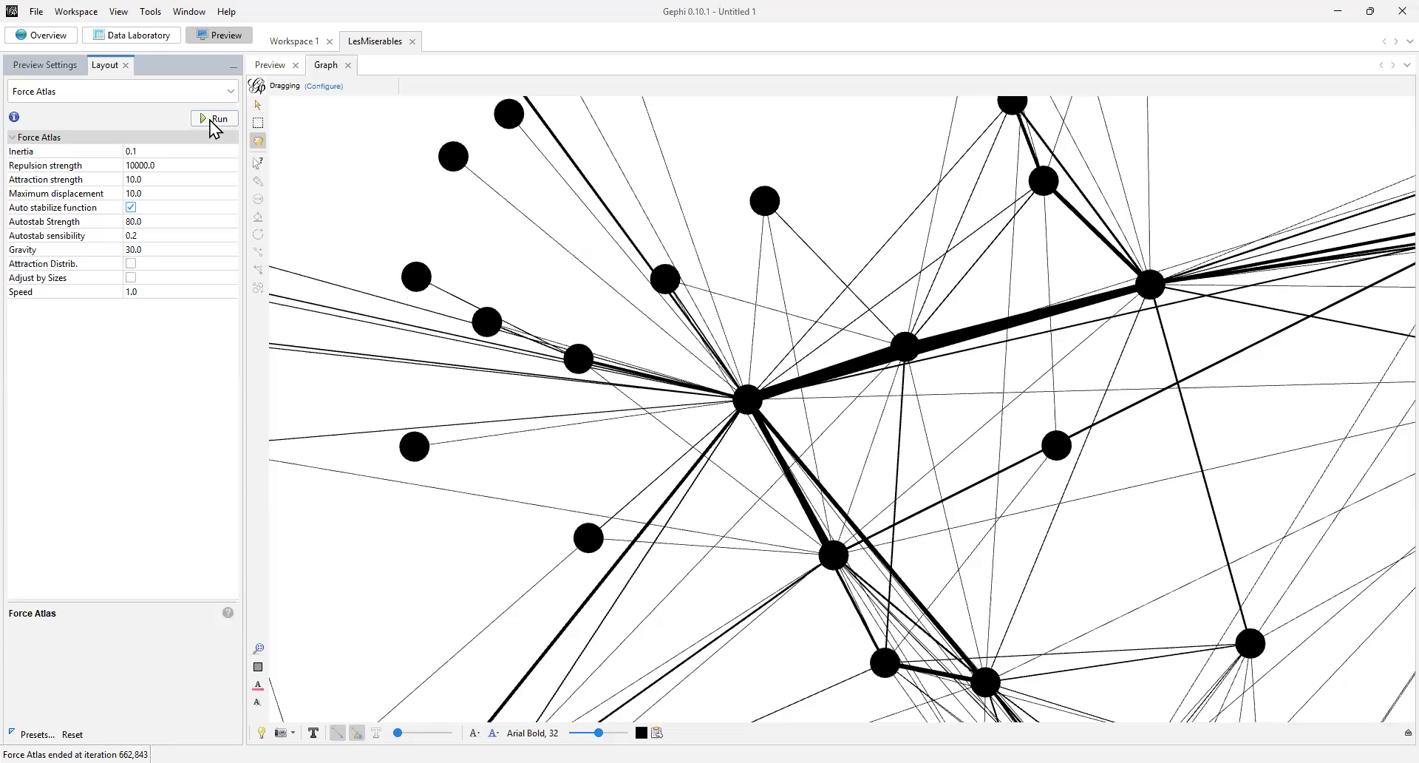
click(211, 122)
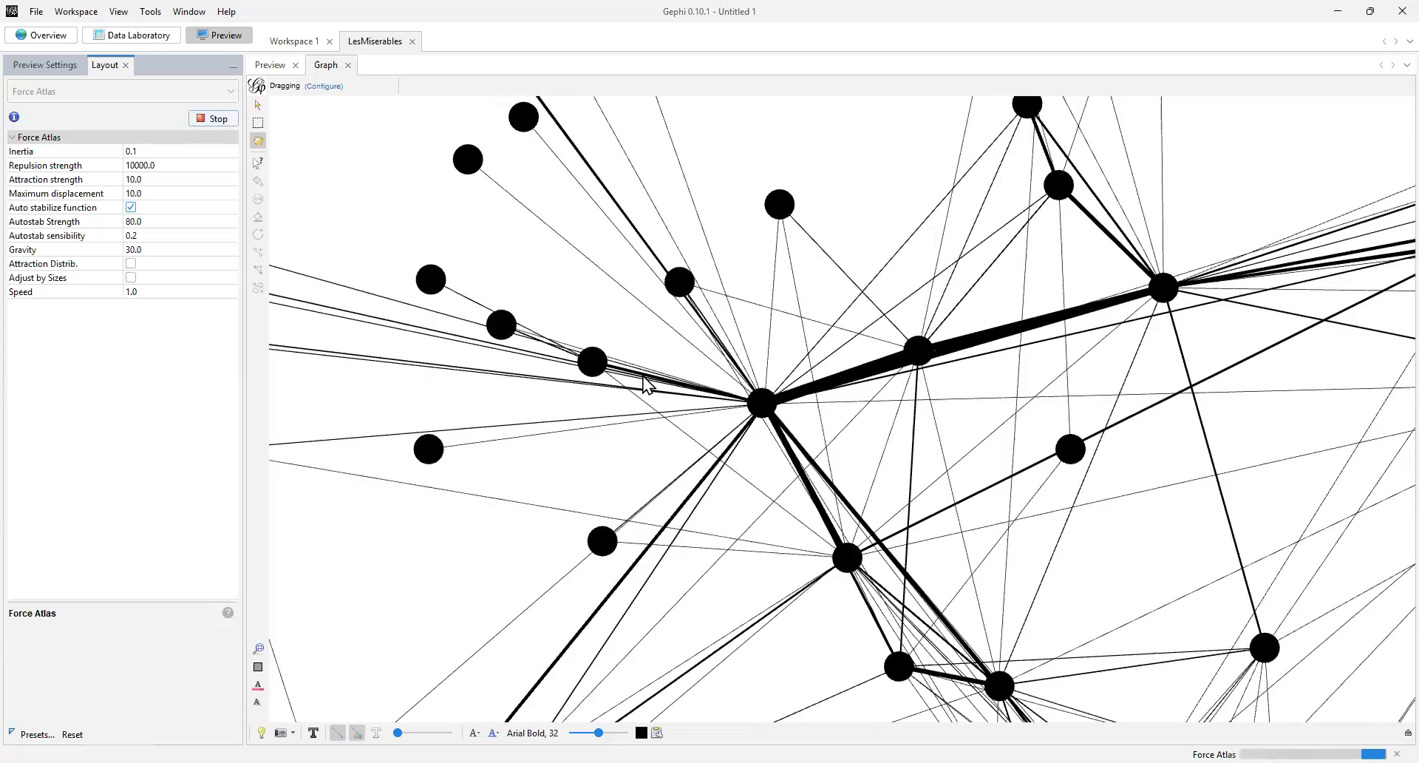
scroll(643, 379, down, 2)
scroll(643, 383, down, 5)
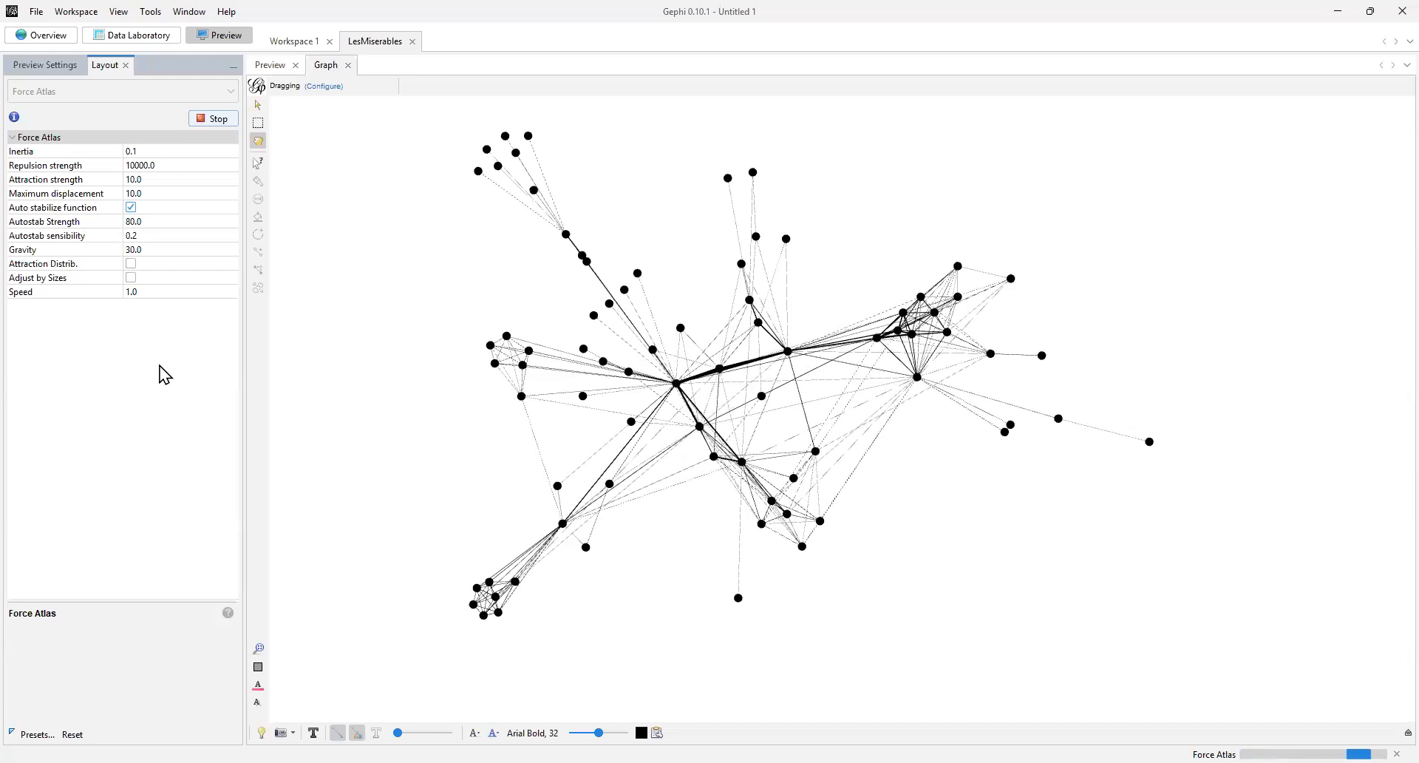
Look through the Preview Settings, available windows, renderer list and presets for graph styling options
click(50, 67)
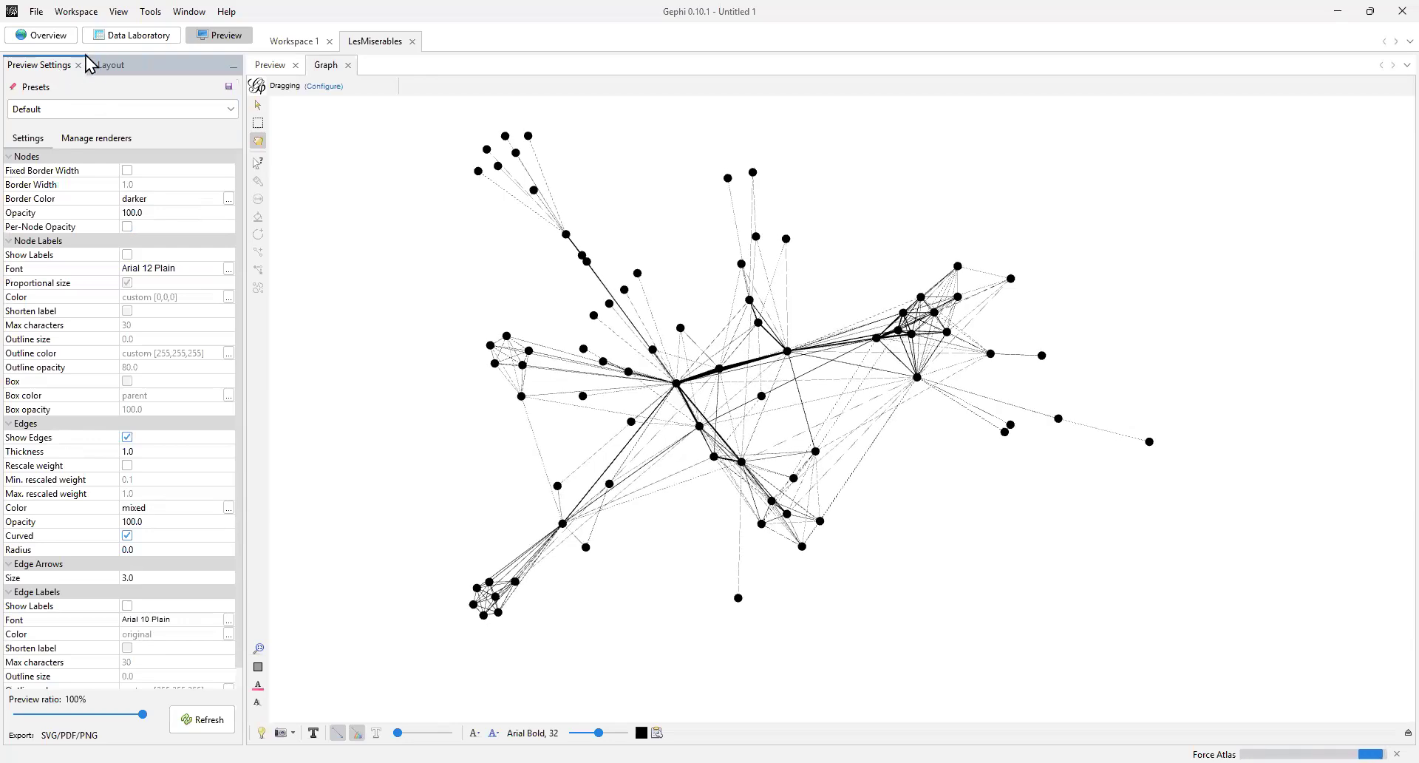
click(194, 13)
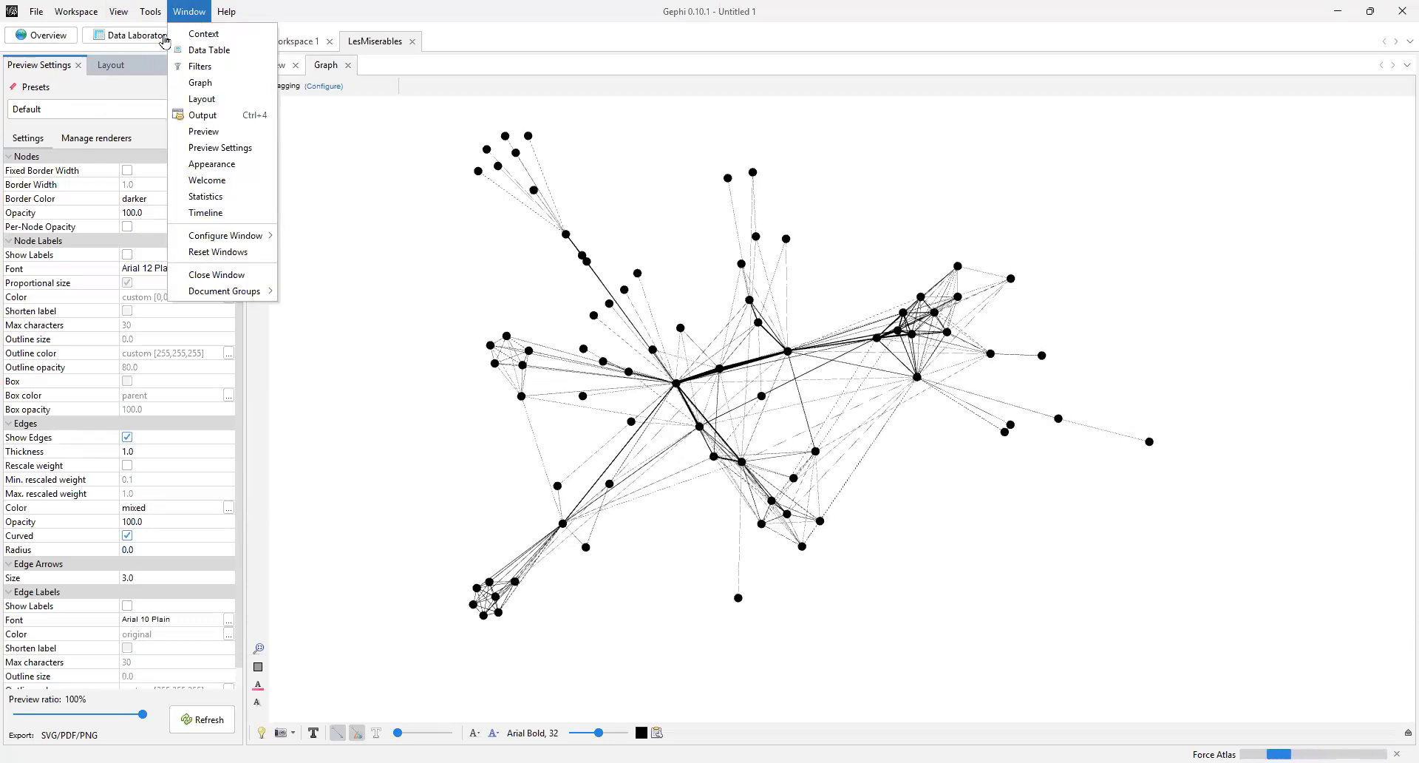
click(117, 94)
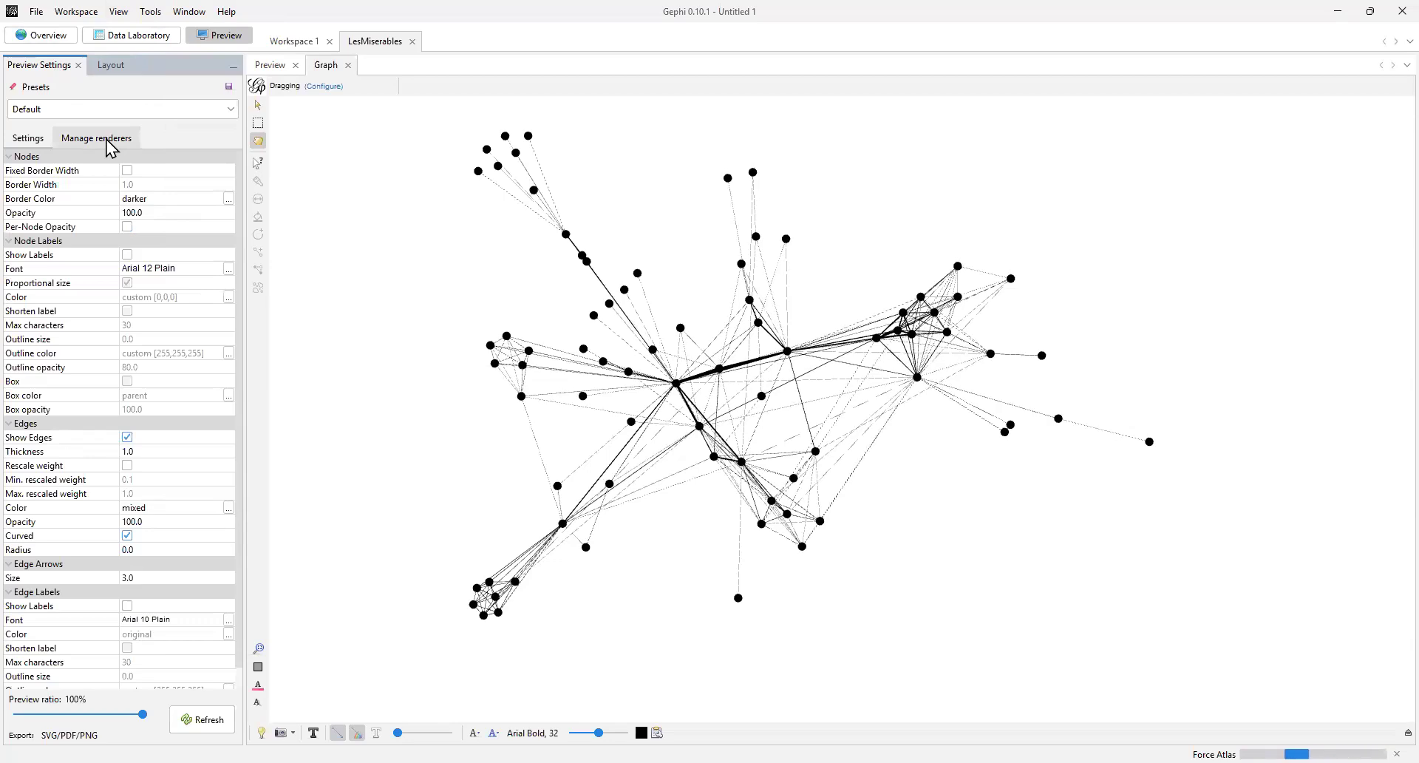
click(89, 11)
mouse_move(111, 12)
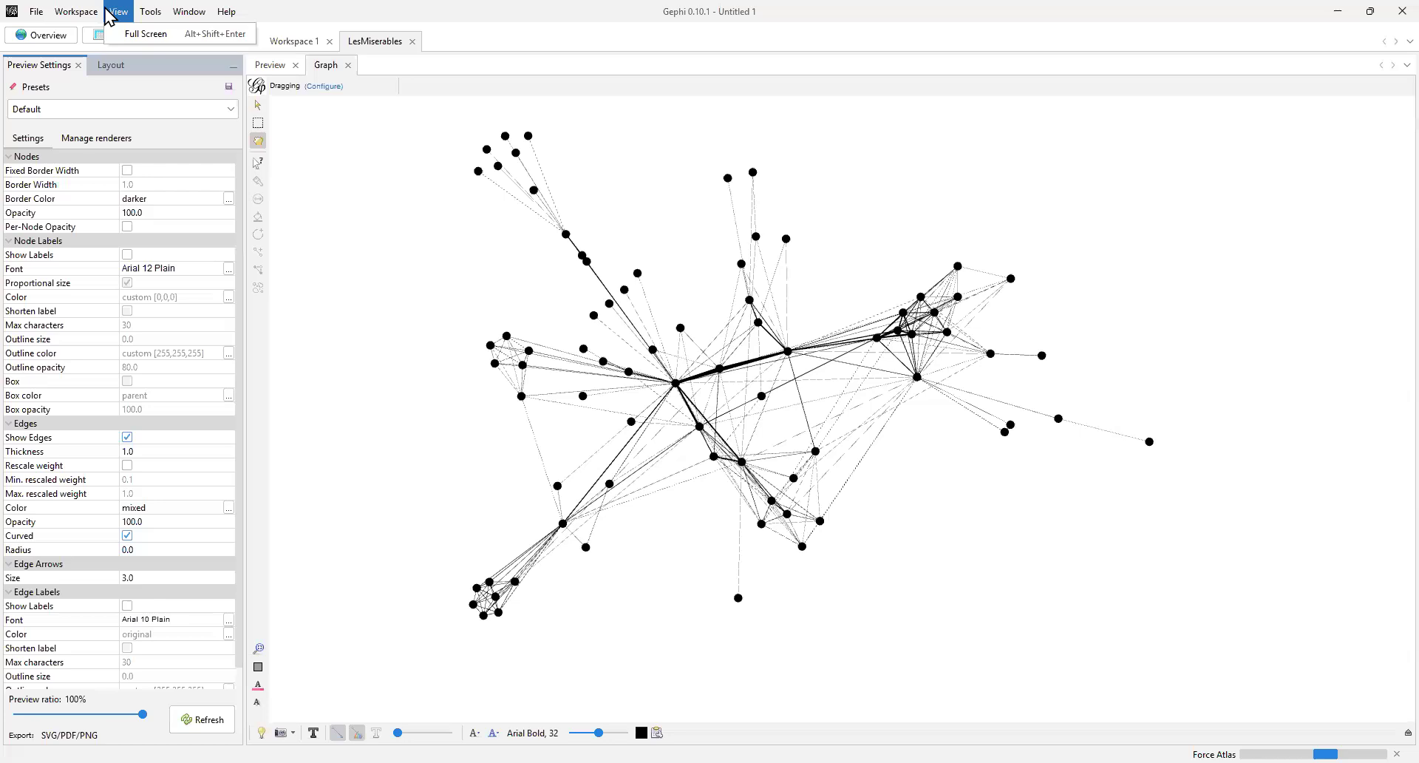
mouse_move(45, 17)
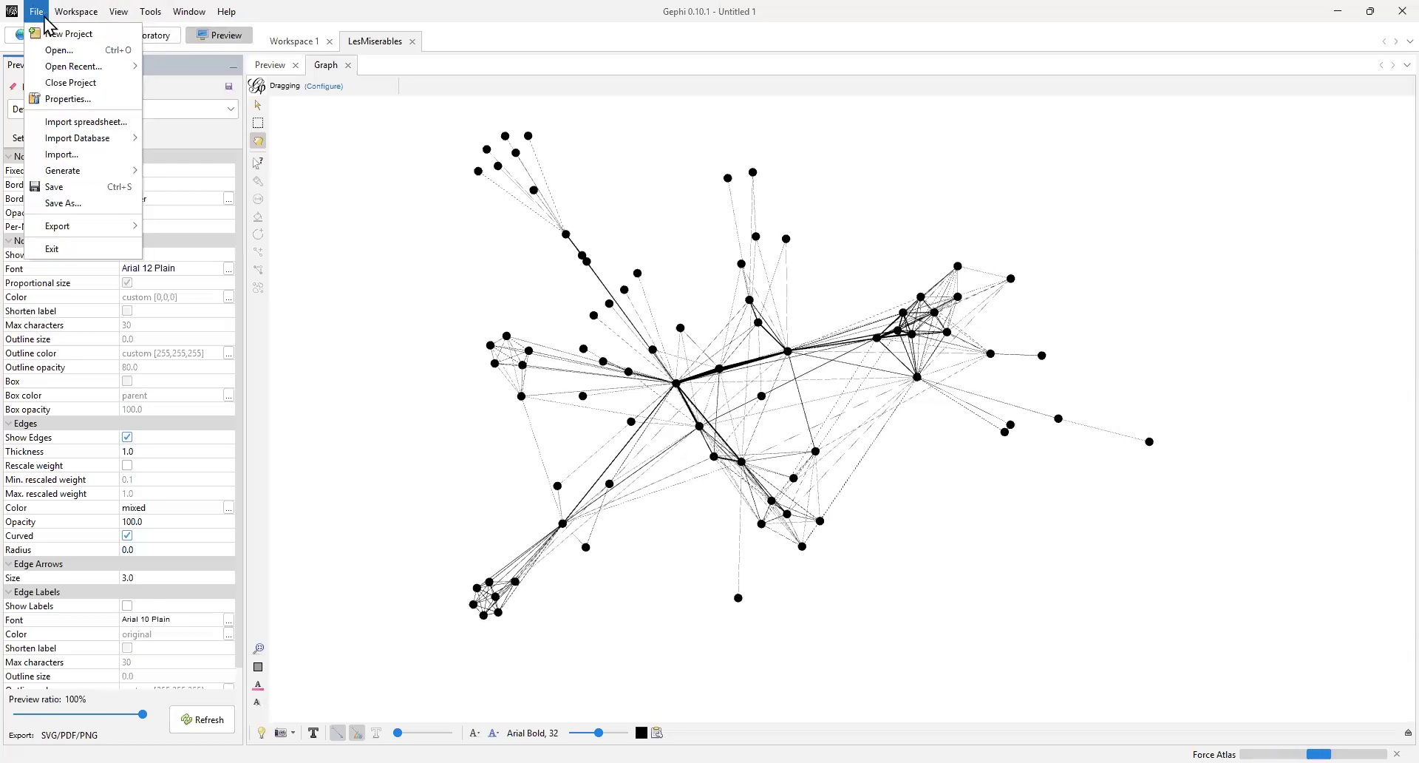
click(169, 133)
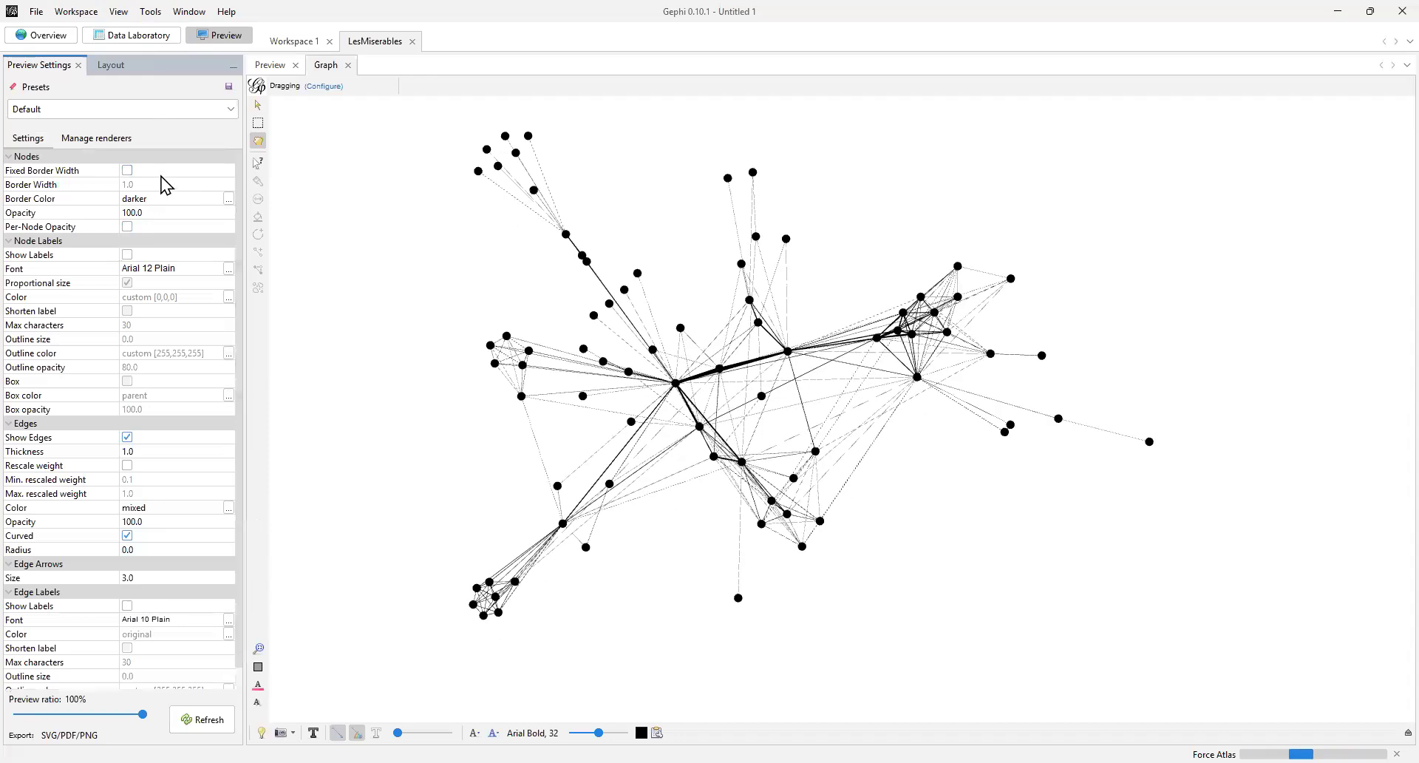
click(122, 140)
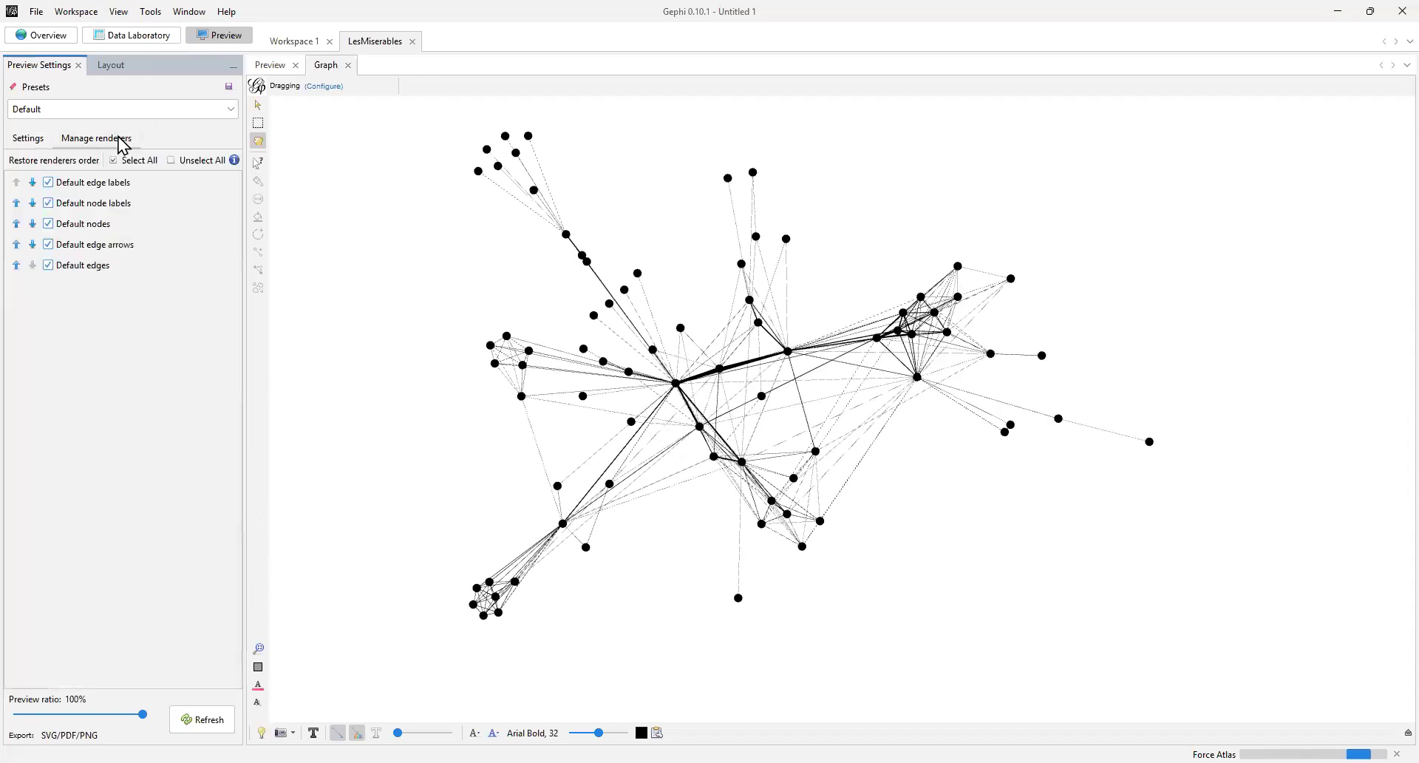
click(32, 140)
click(73, 110)
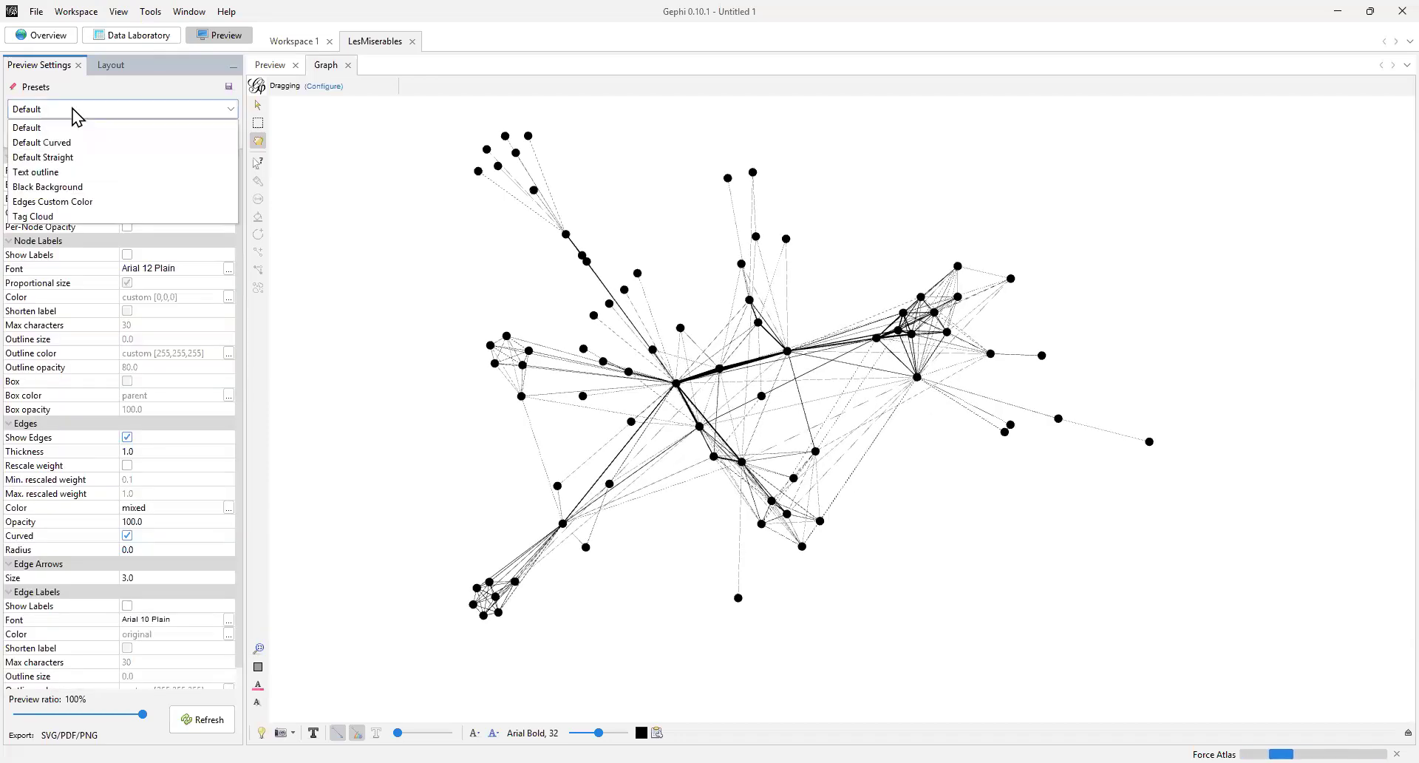
click(109, 88)
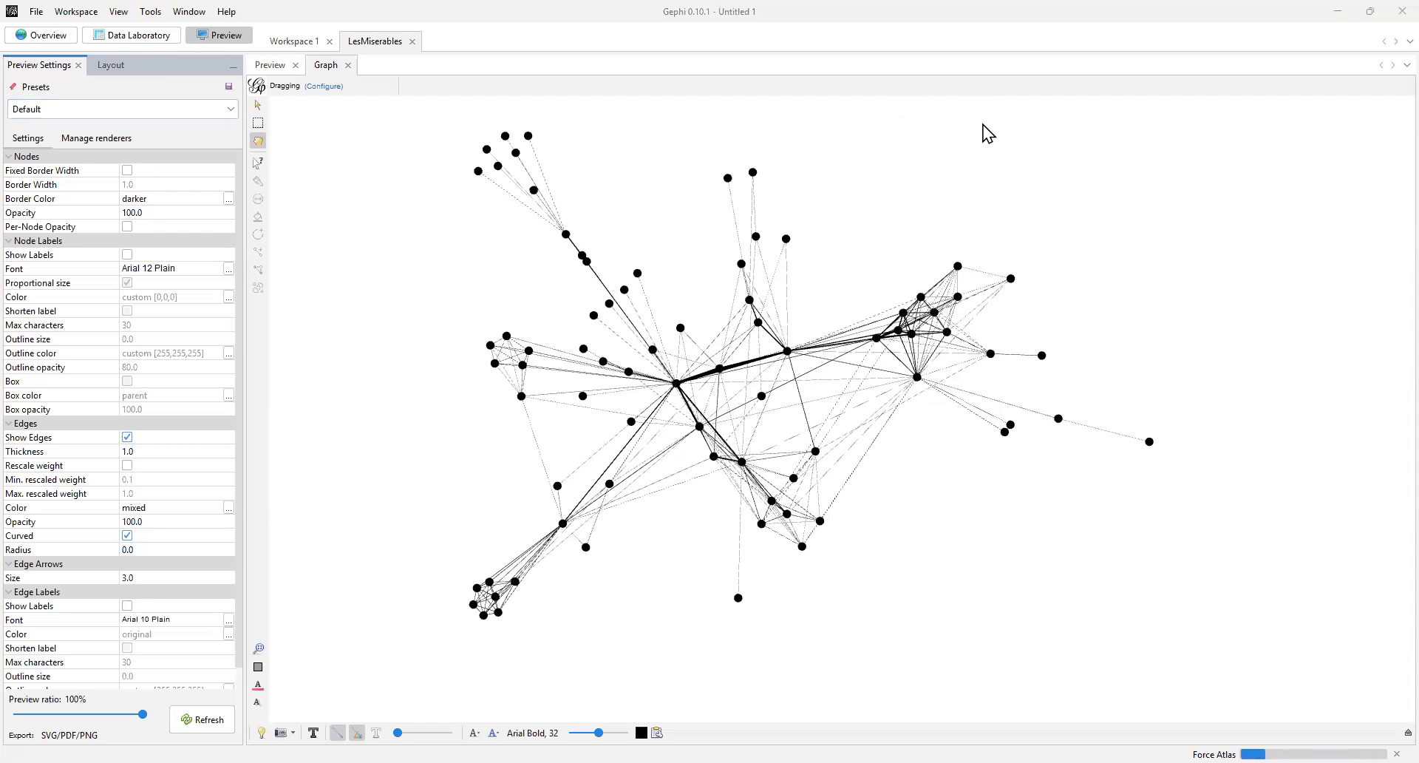
Switch to the Overview workspace and color the nodes by a Degree ranking with the green gradient
click(41, 34)
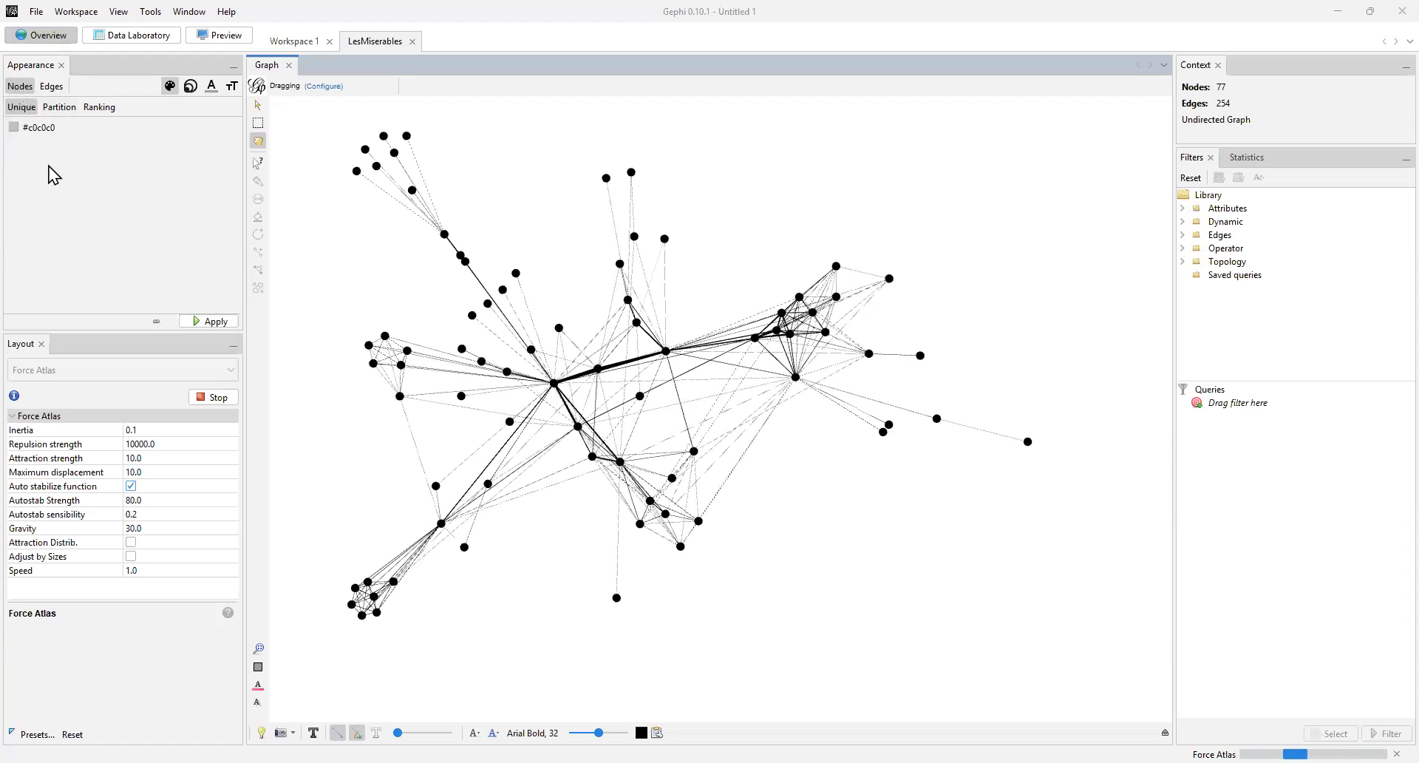
click(99, 107)
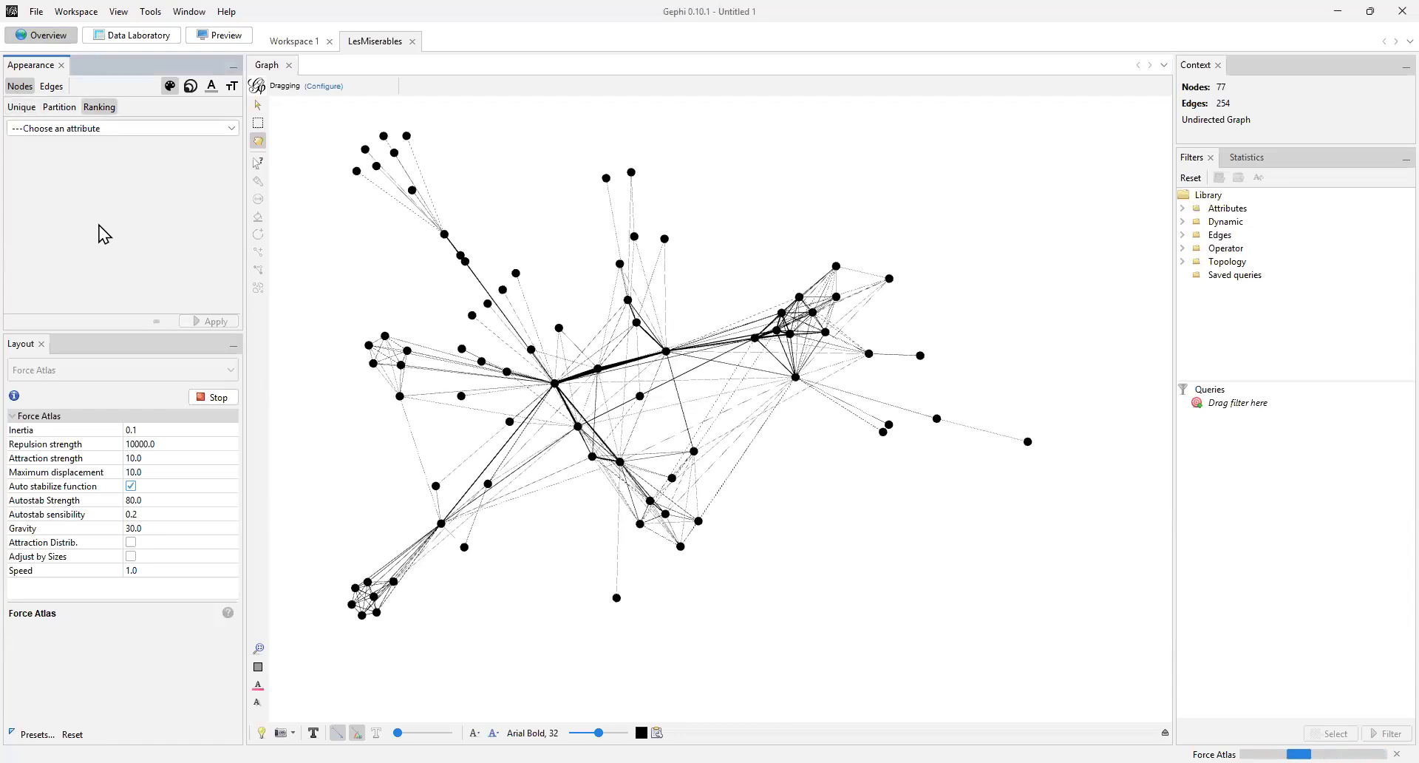
click(151, 128)
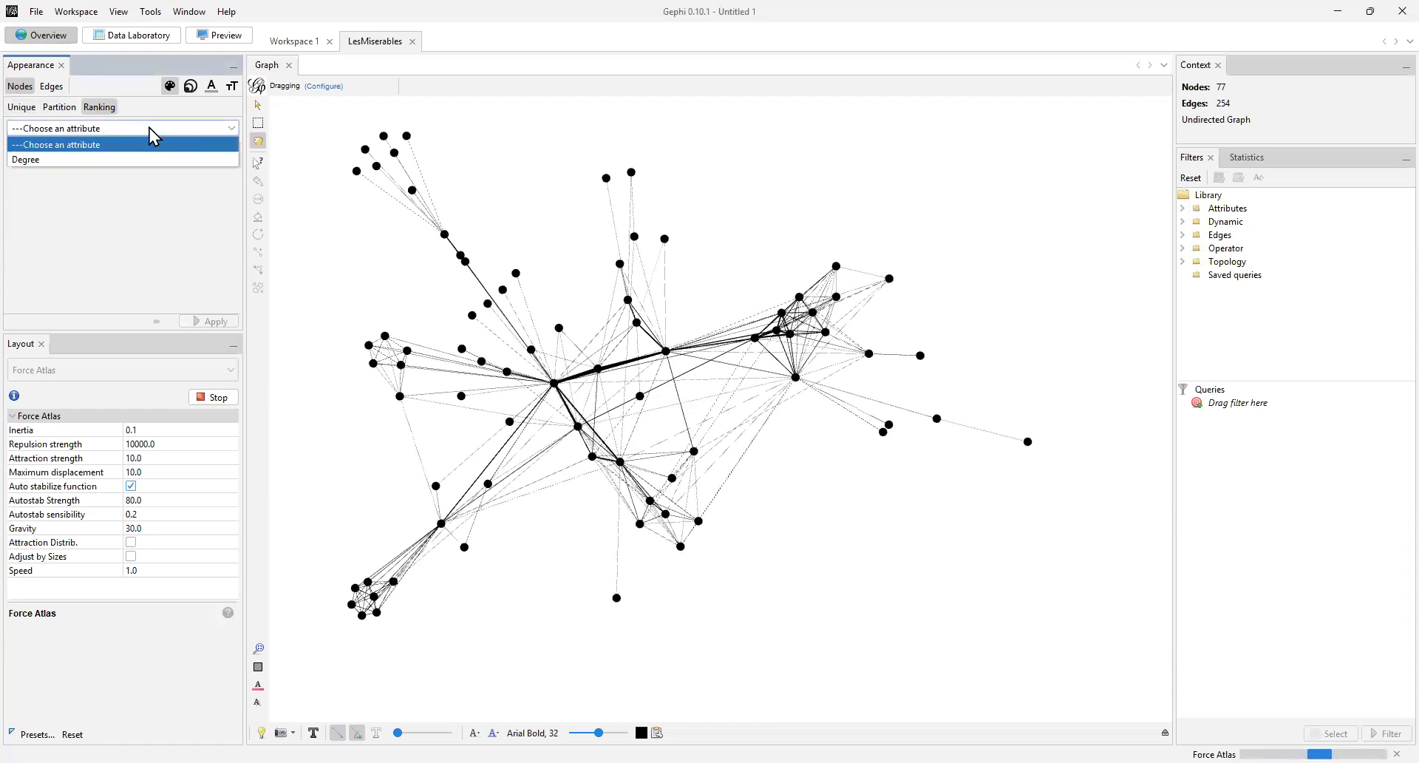
click(38, 160)
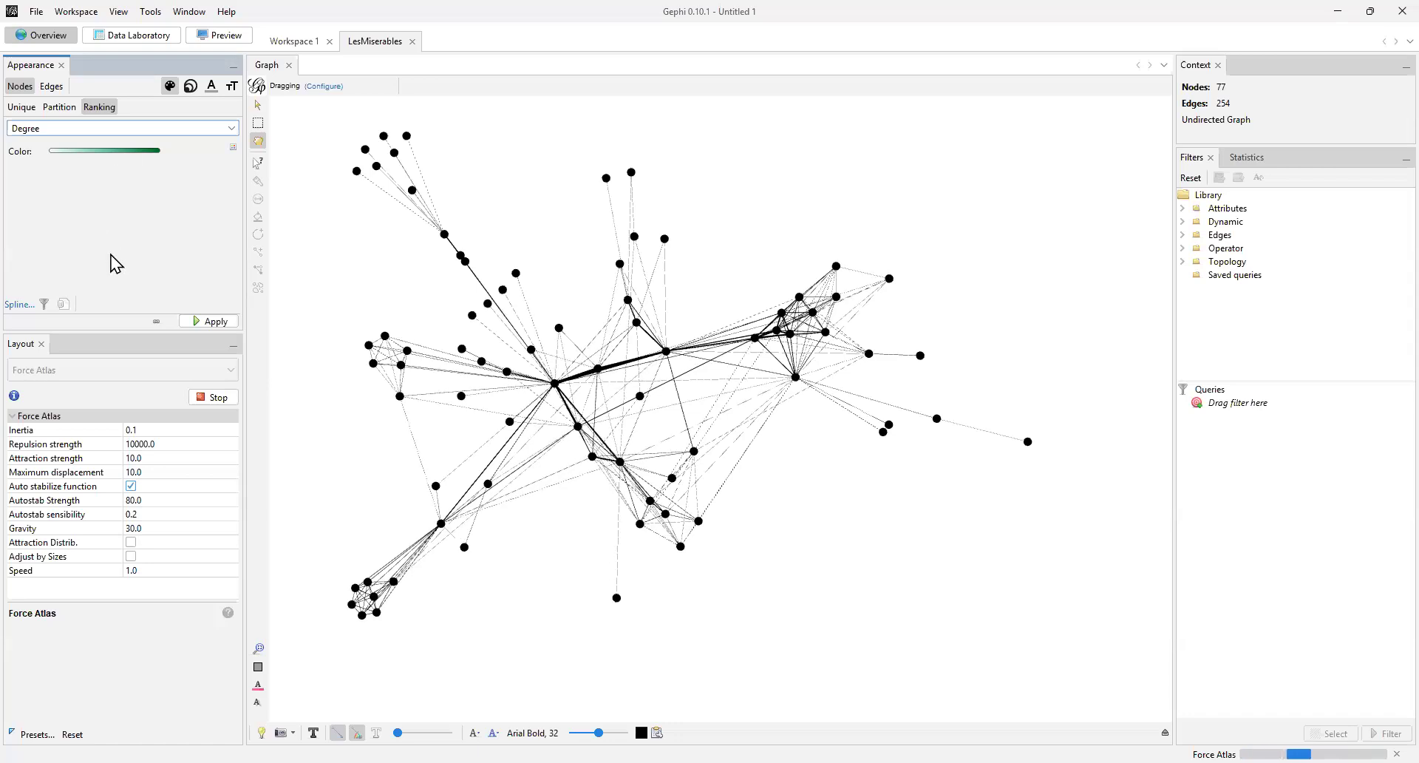
click(221, 323)
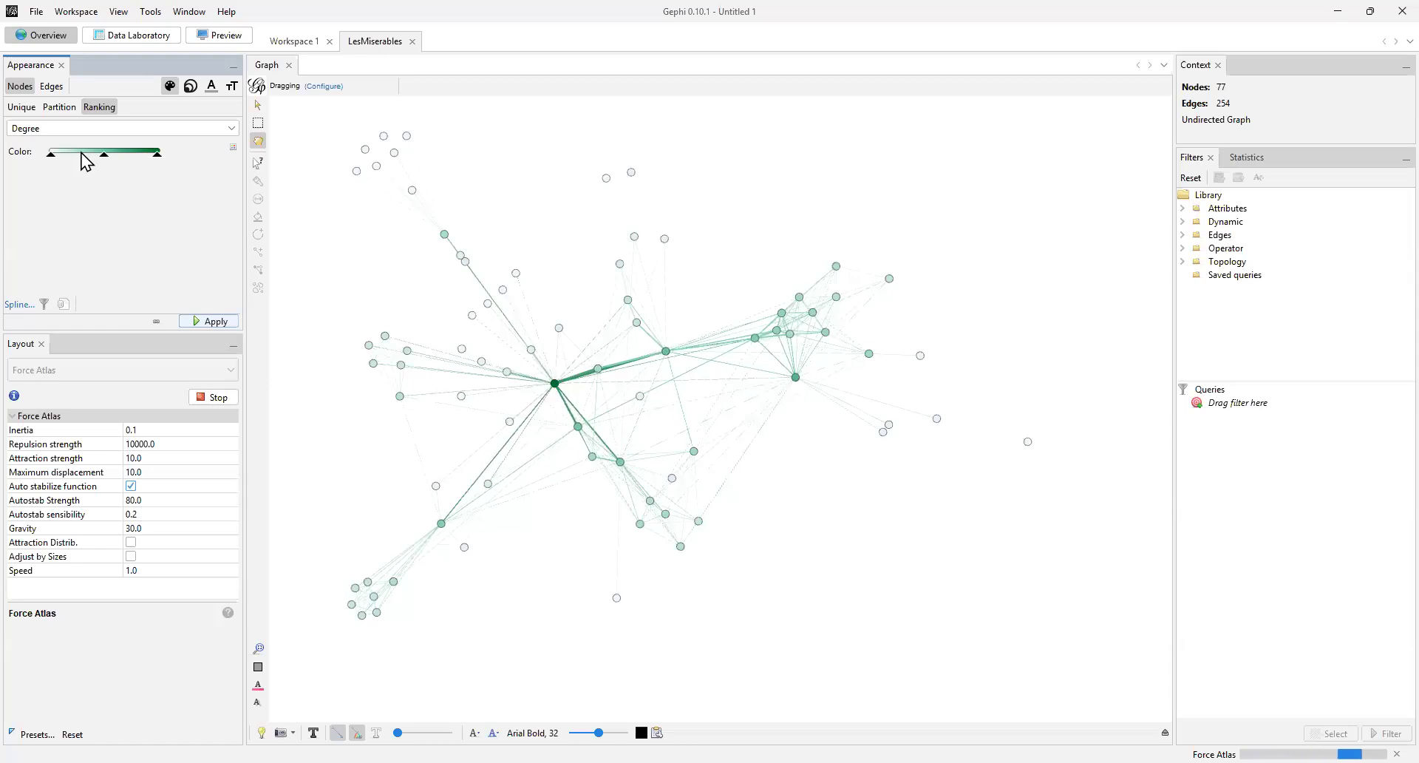
Try the red-yellow-blue gradient for the nodes' Degree ranking, and switch back to the green gradient and apply it
click(232, 147)
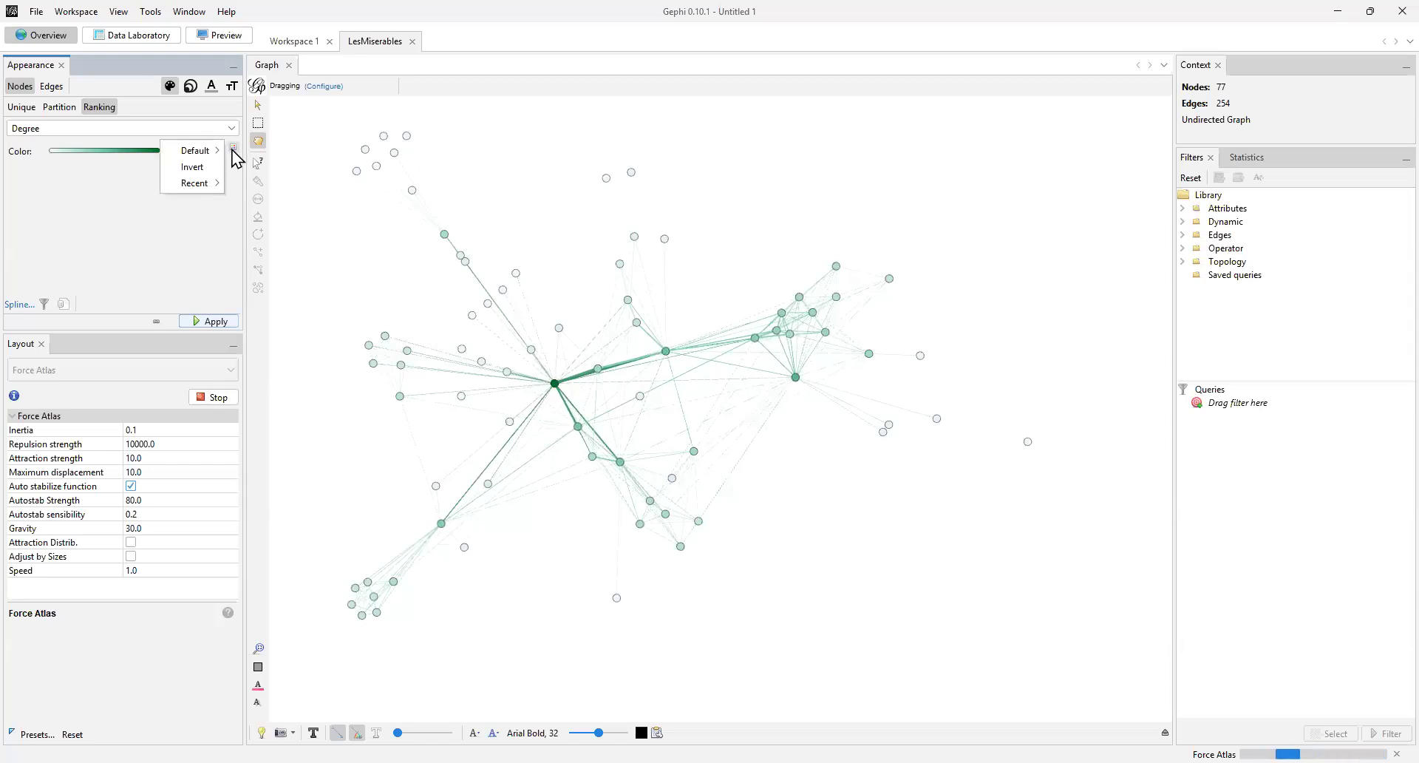
mouse_move(204, 150)
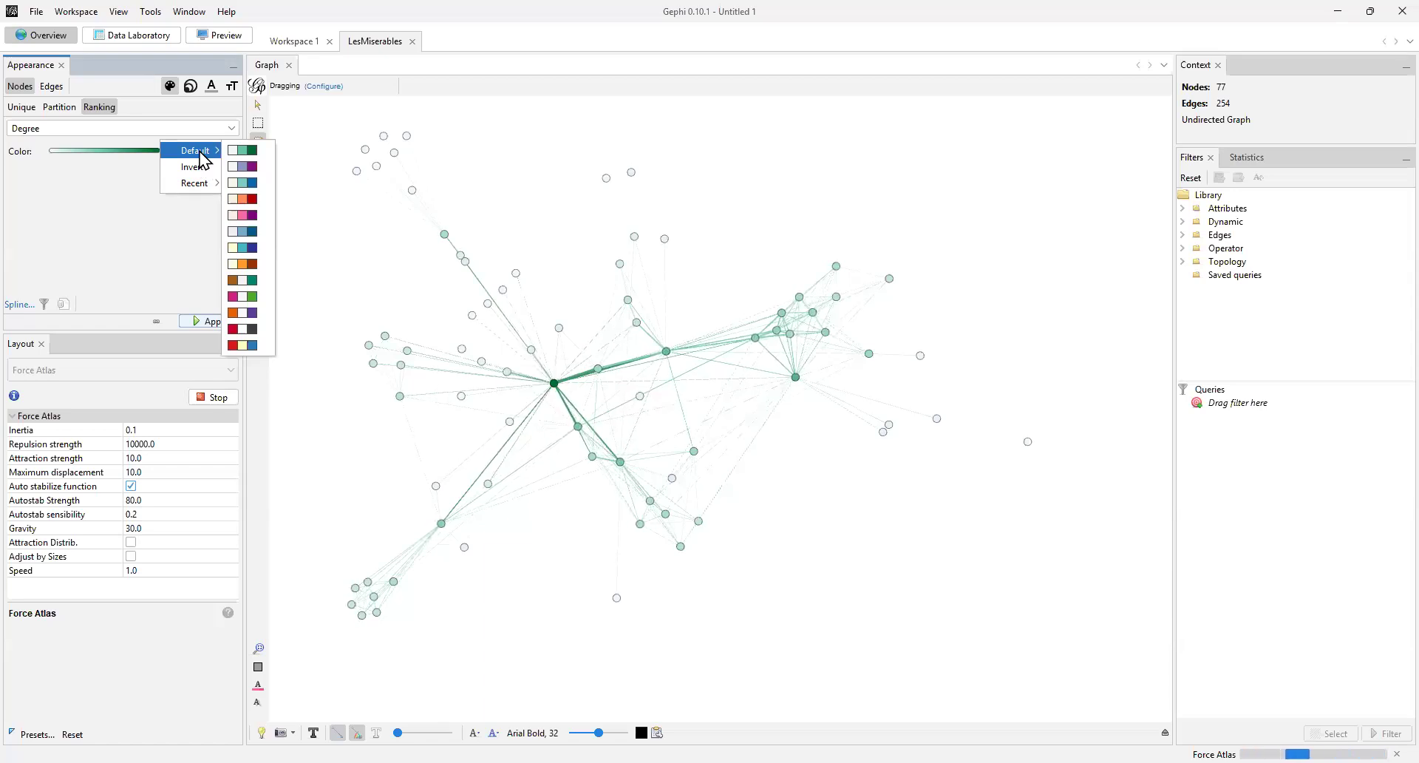
click(259, 152)
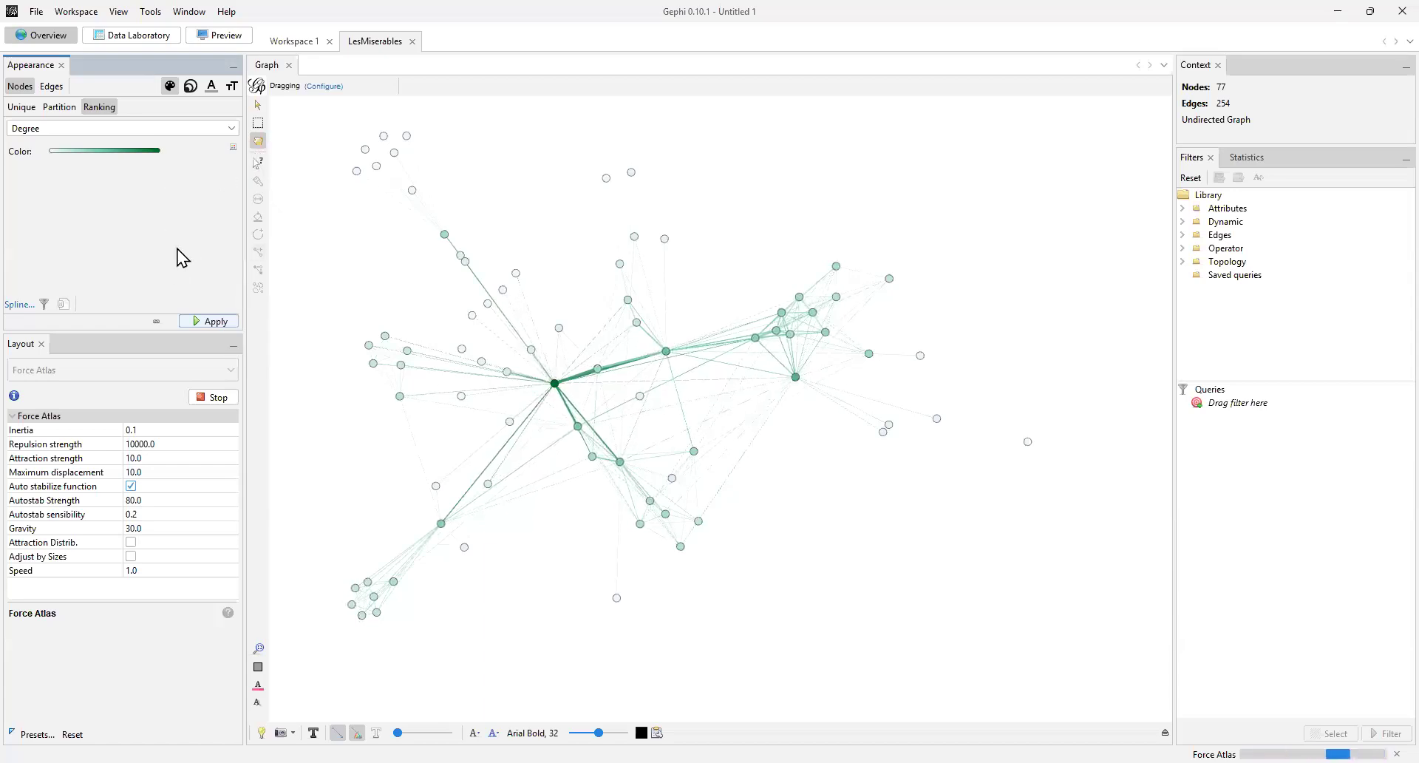
click(232, 148)
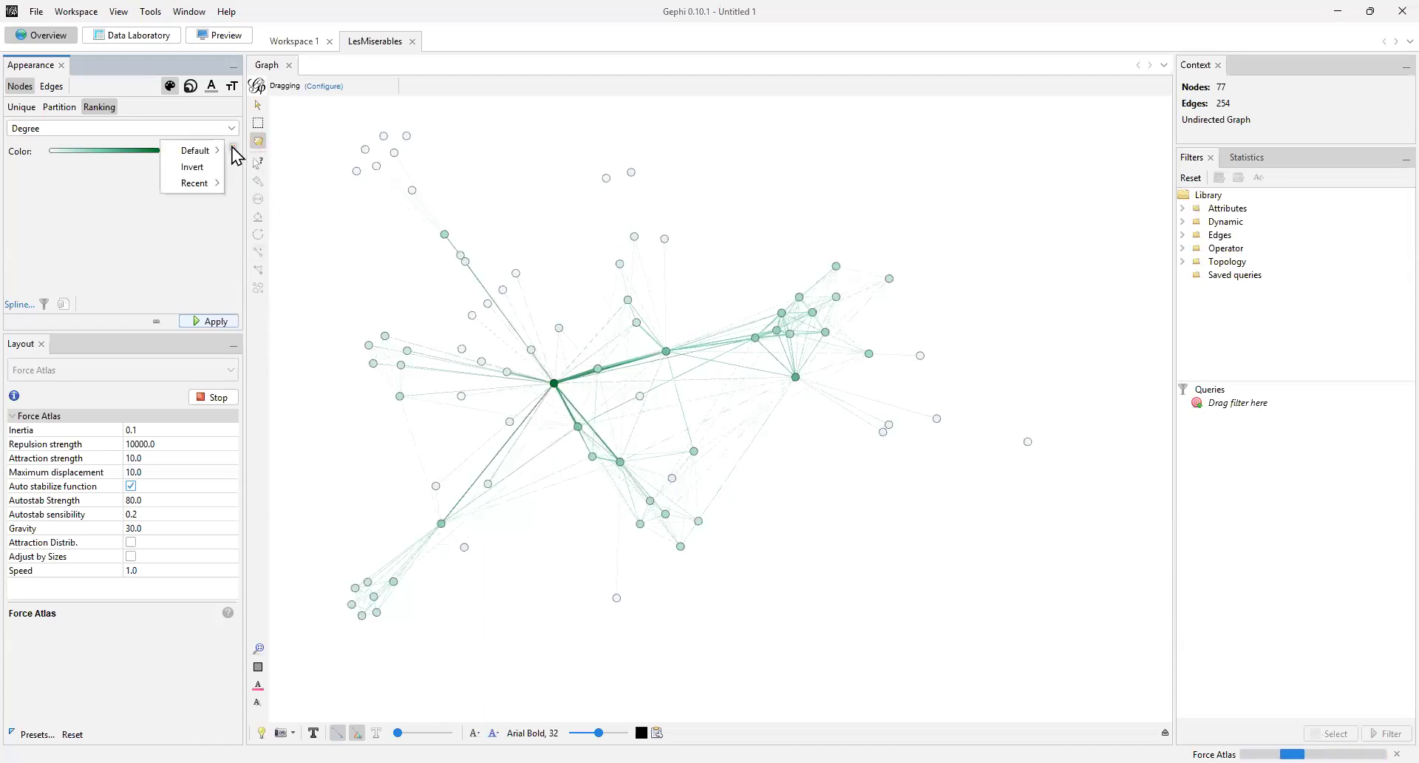
mouse_move(201, 150)
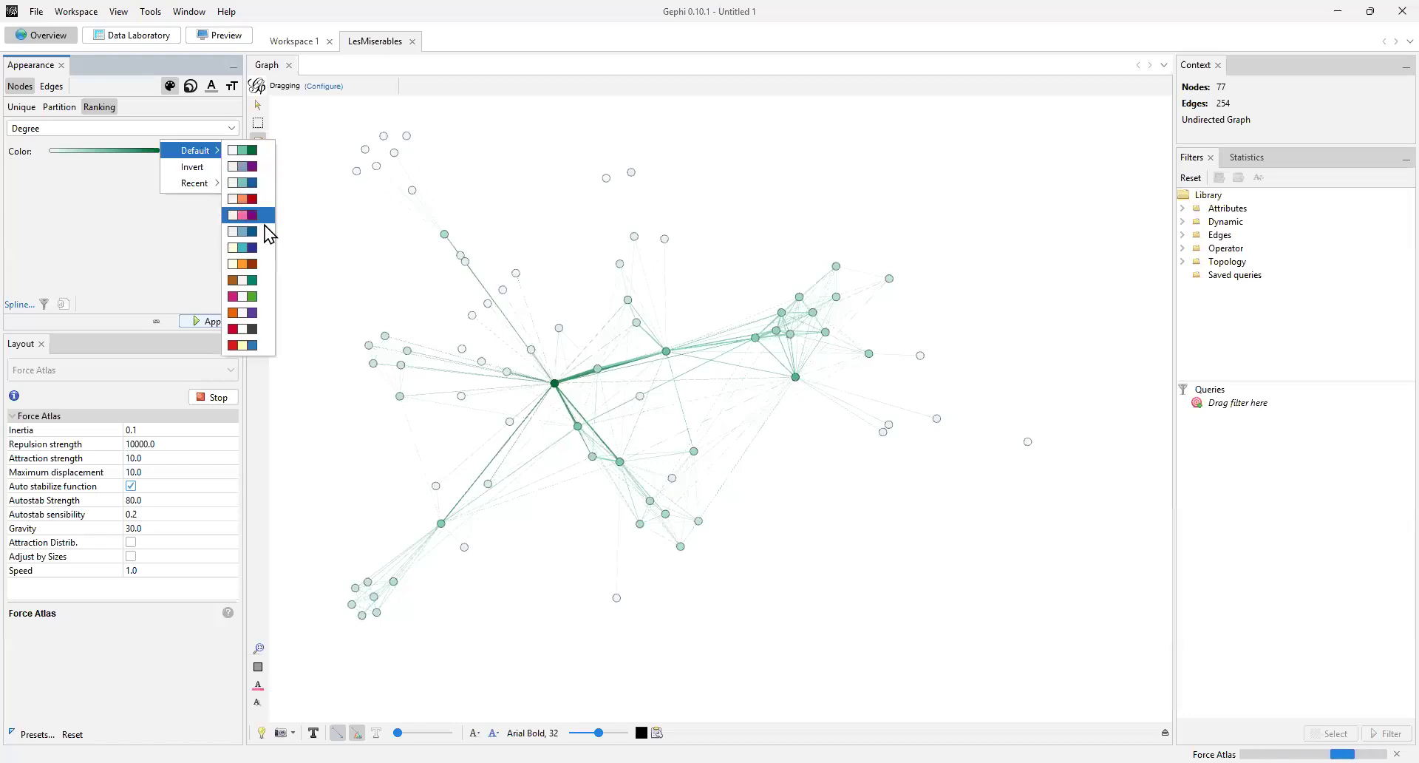
click(249, 345)
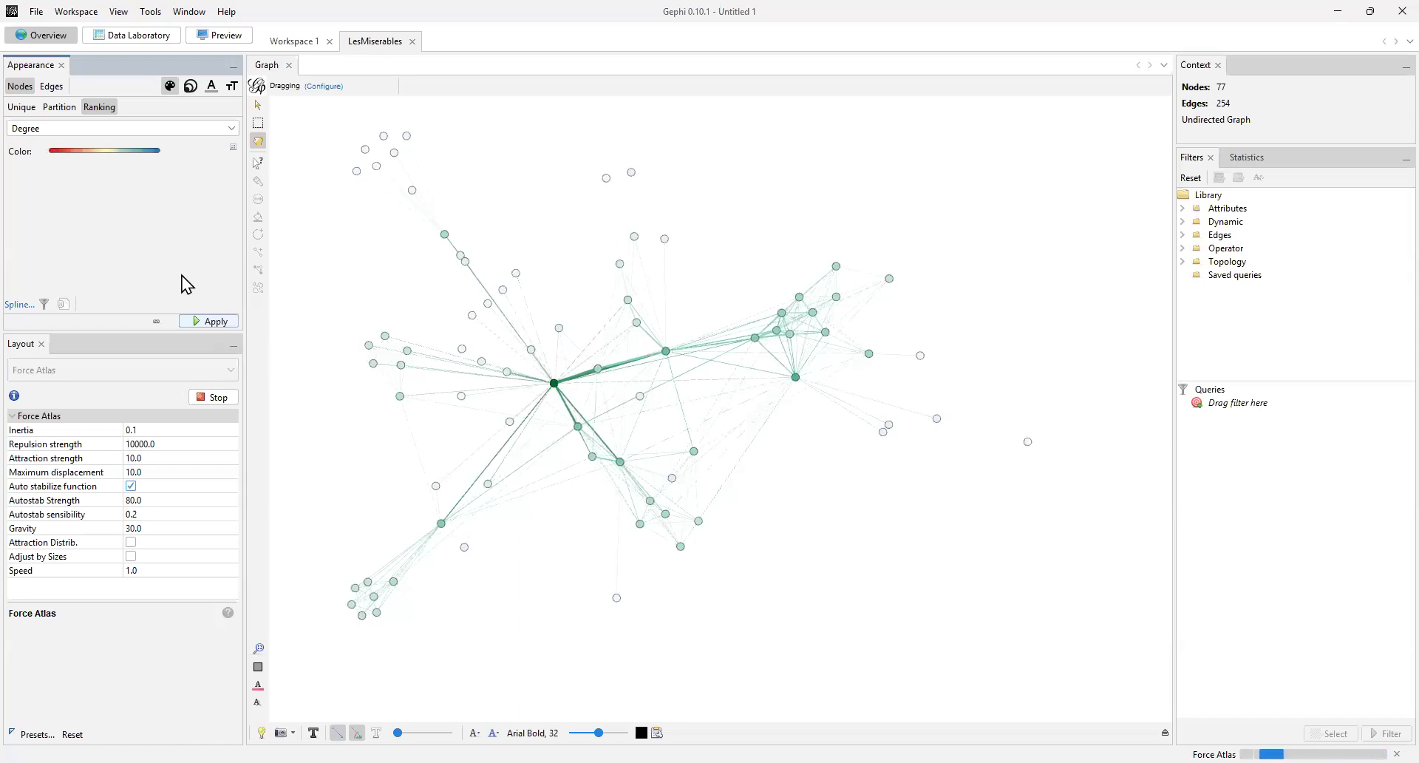
click(234, 151)
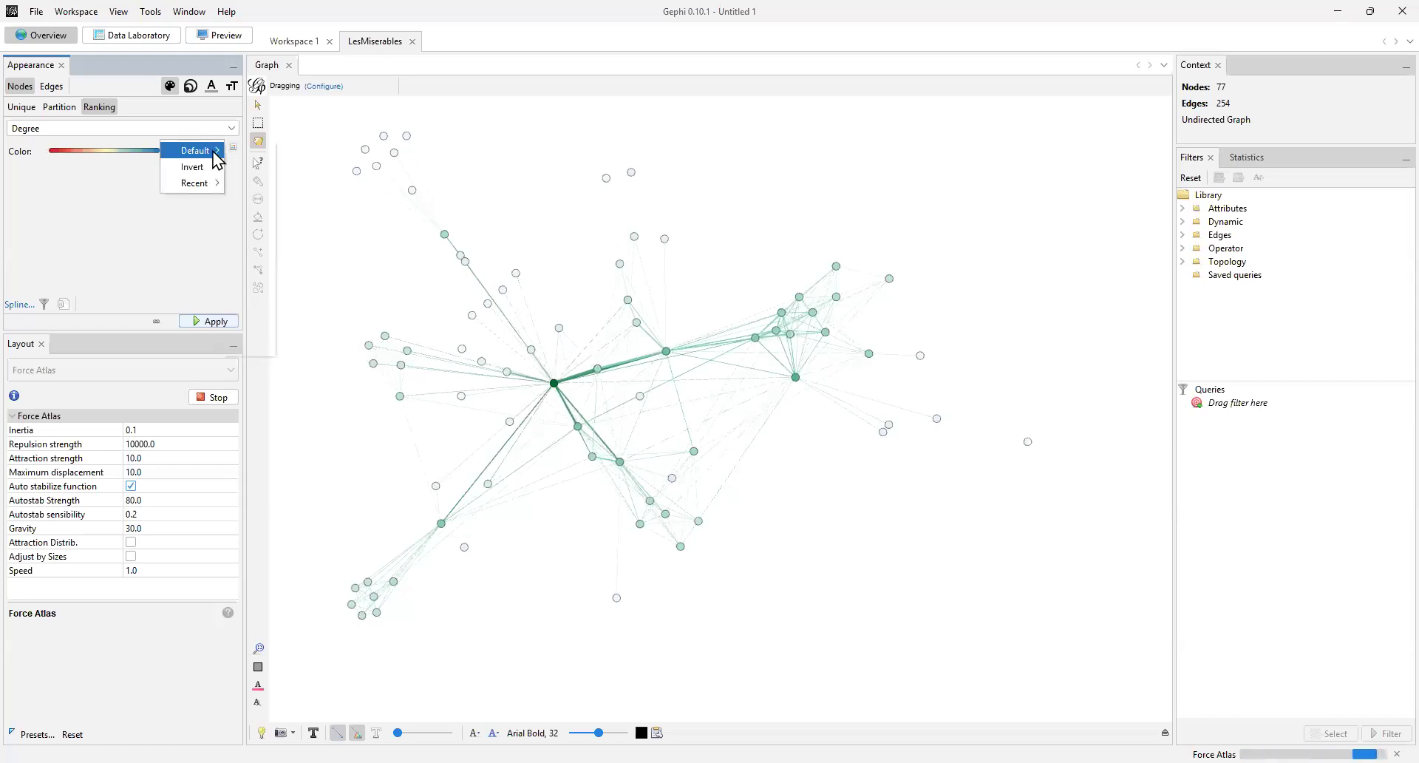
click(243, 153)
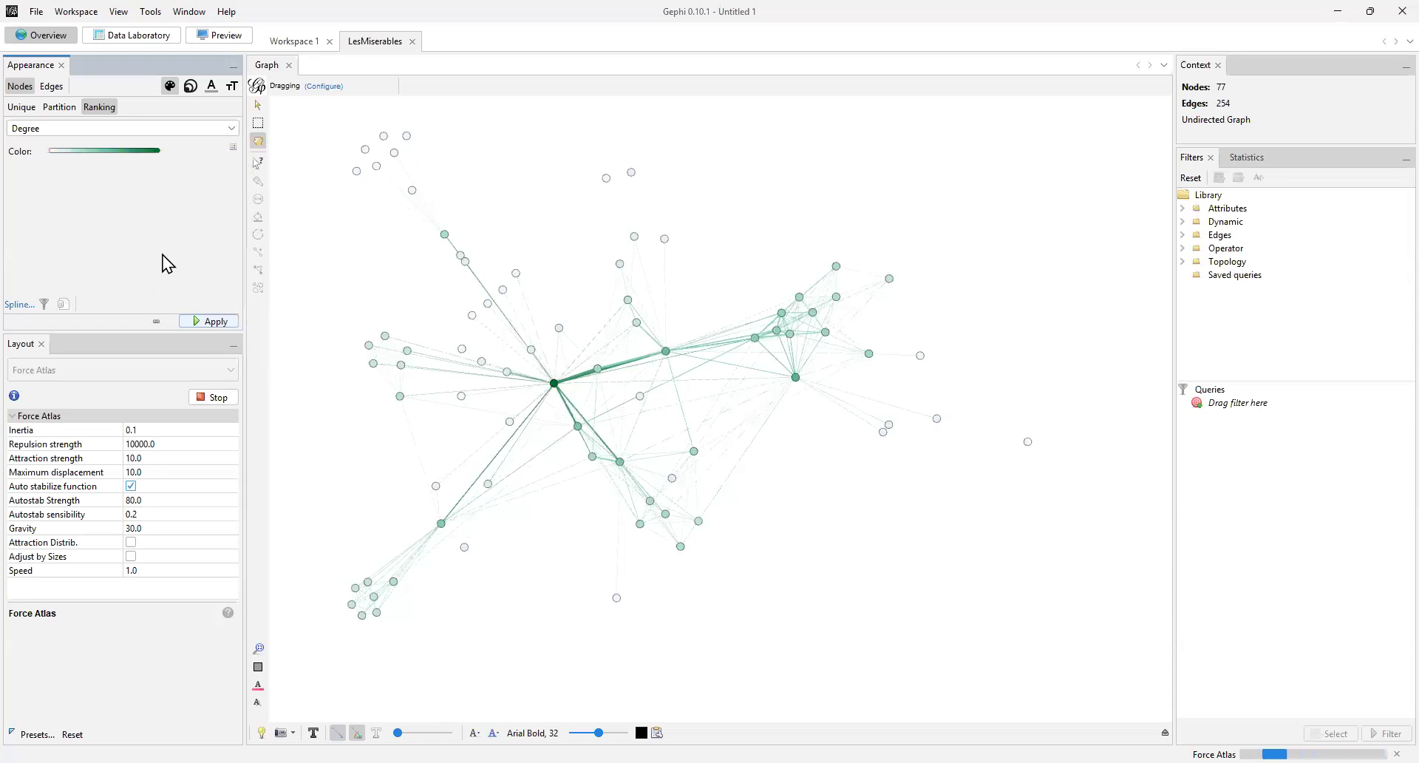
click(216, 322)
Recolor the nodes by Degree ranking with the red-yellow-blue gradient
click(231, 148)
mouse_move(208, 149)
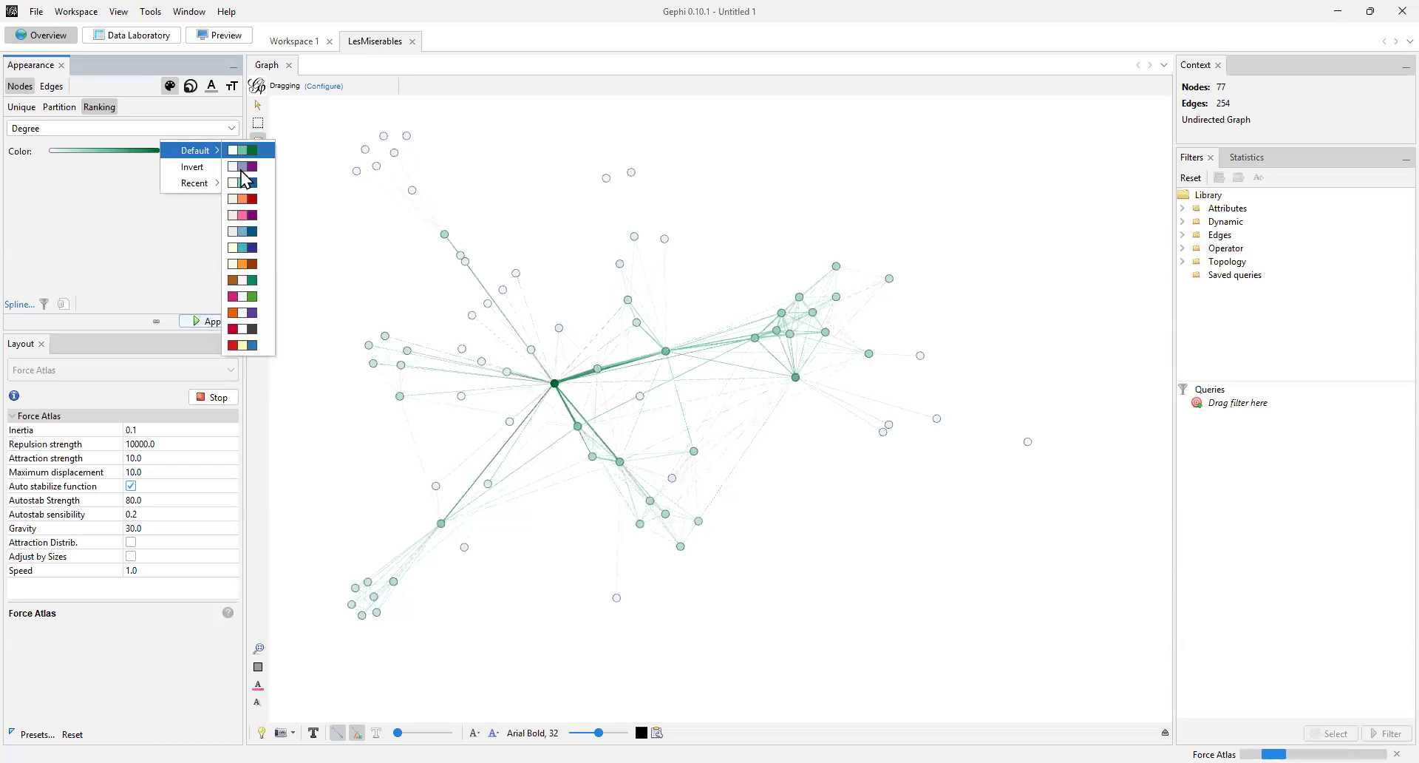
click(216, 322)
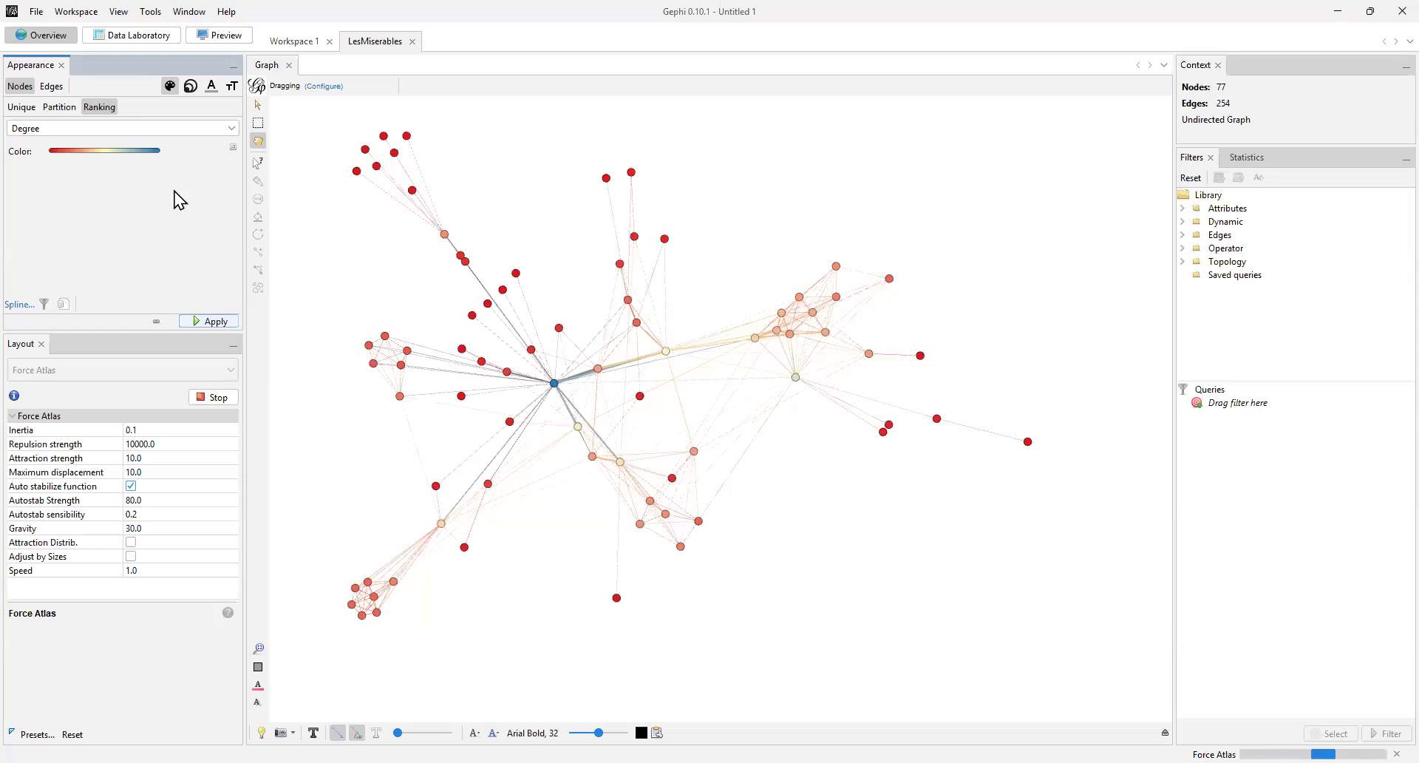
click(230, 147)
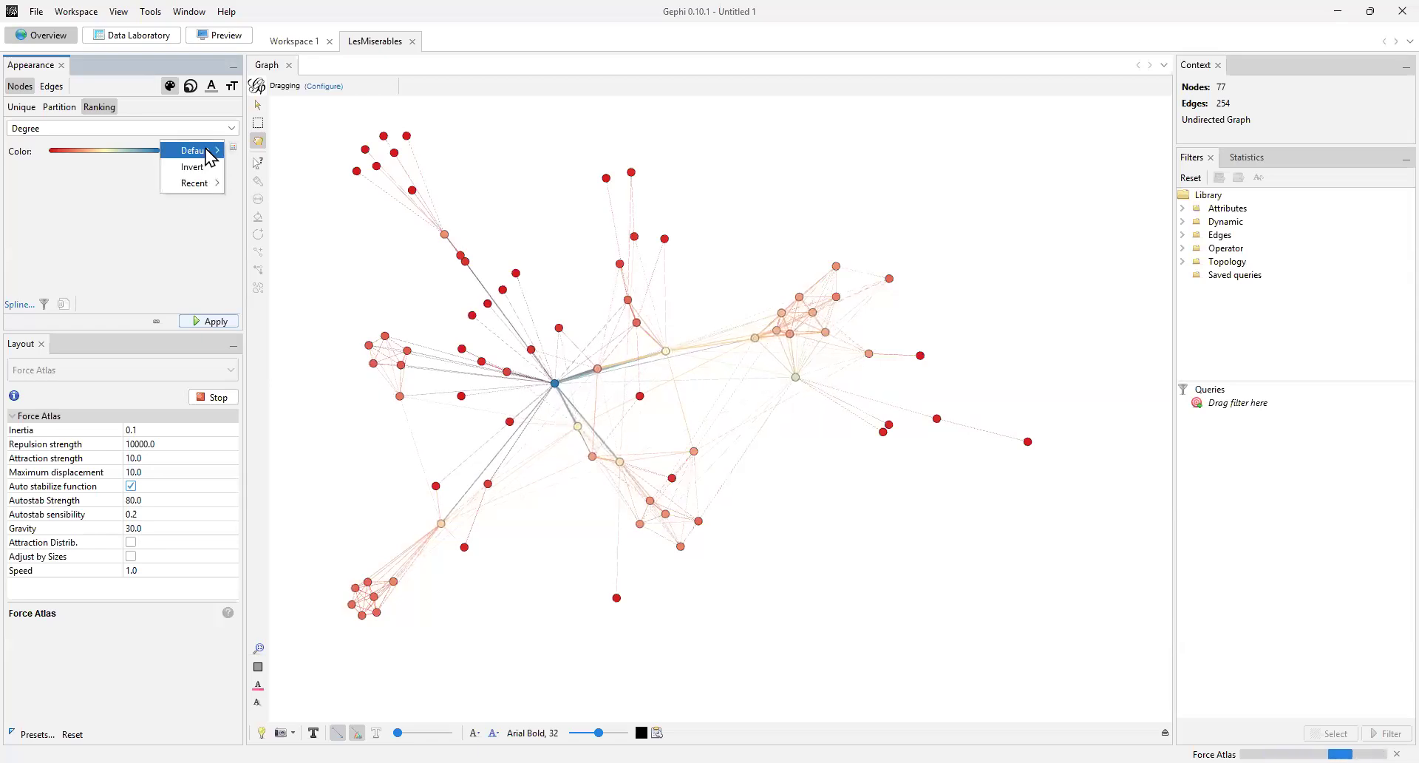
mouse_move(207, 151)
click(109, 188)
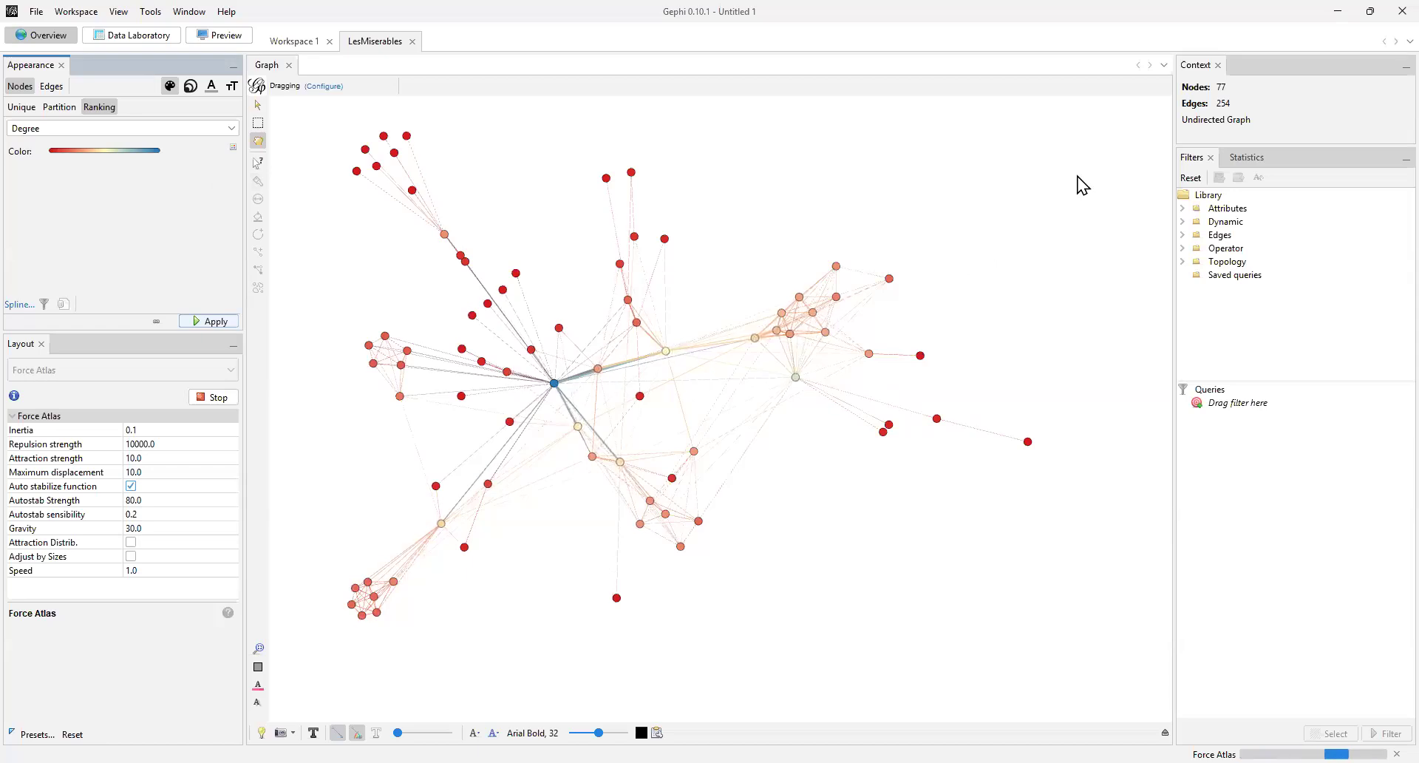
Run the Avg. Path Length statistic as undirected without normalized centralities, and review the Graph Distance Report through to its eccentricity chart
click(1247, 158)
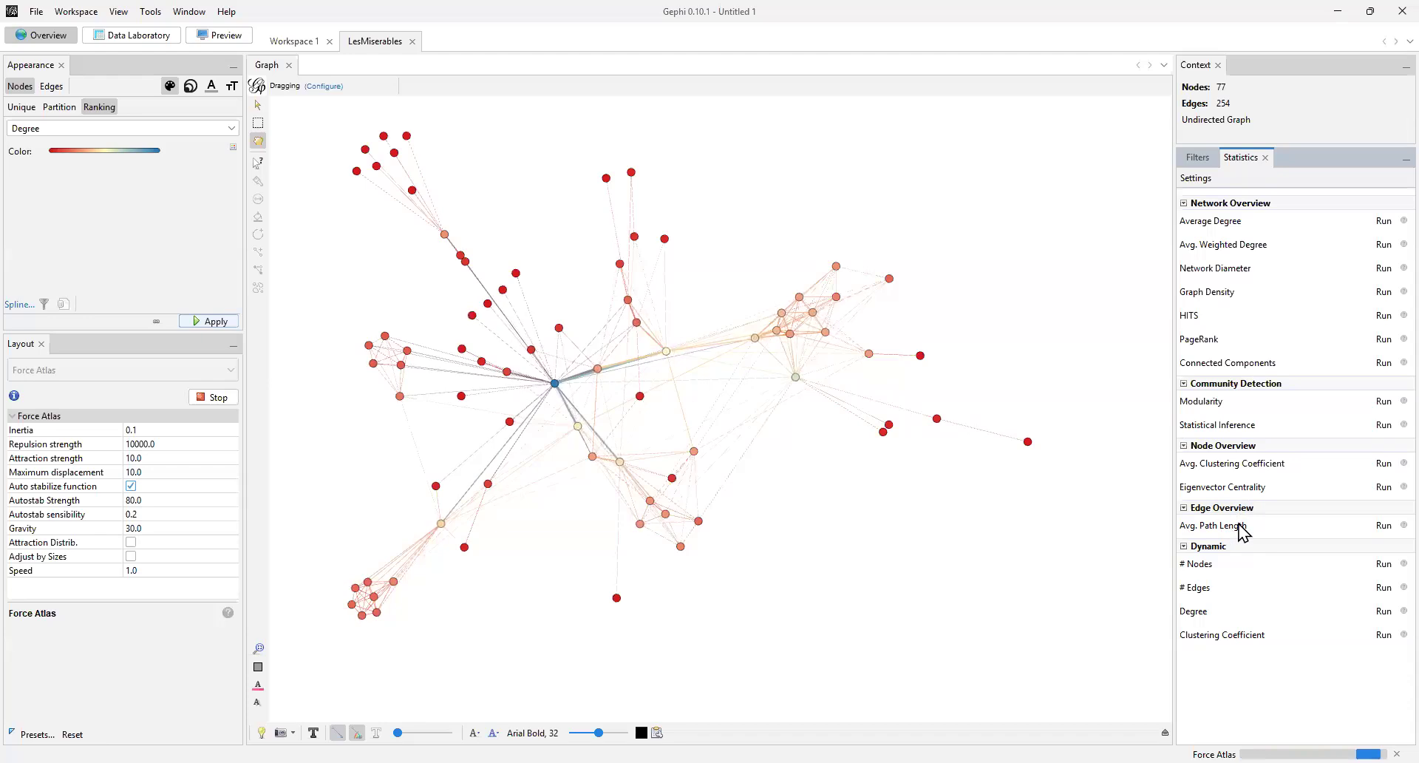
click(1383, 525)
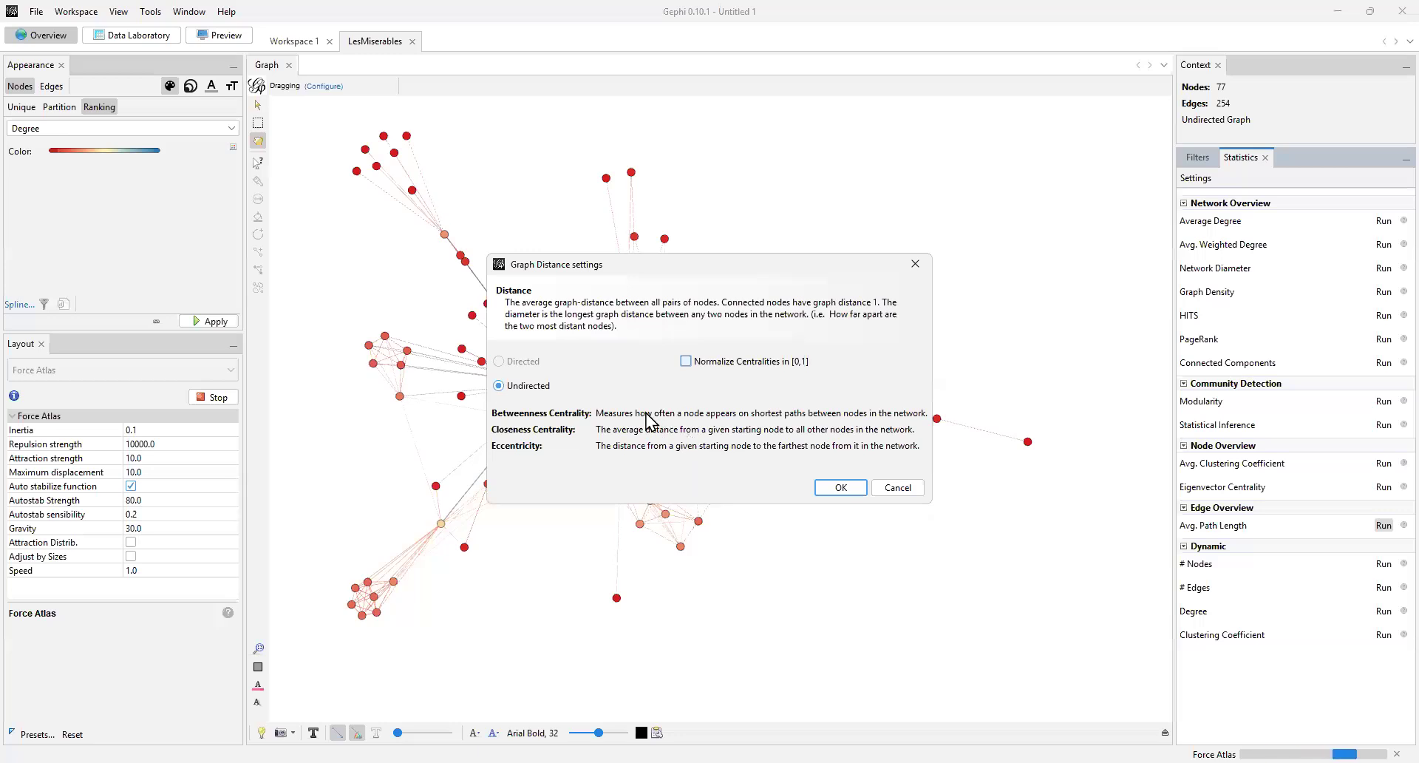
click(838, 485)
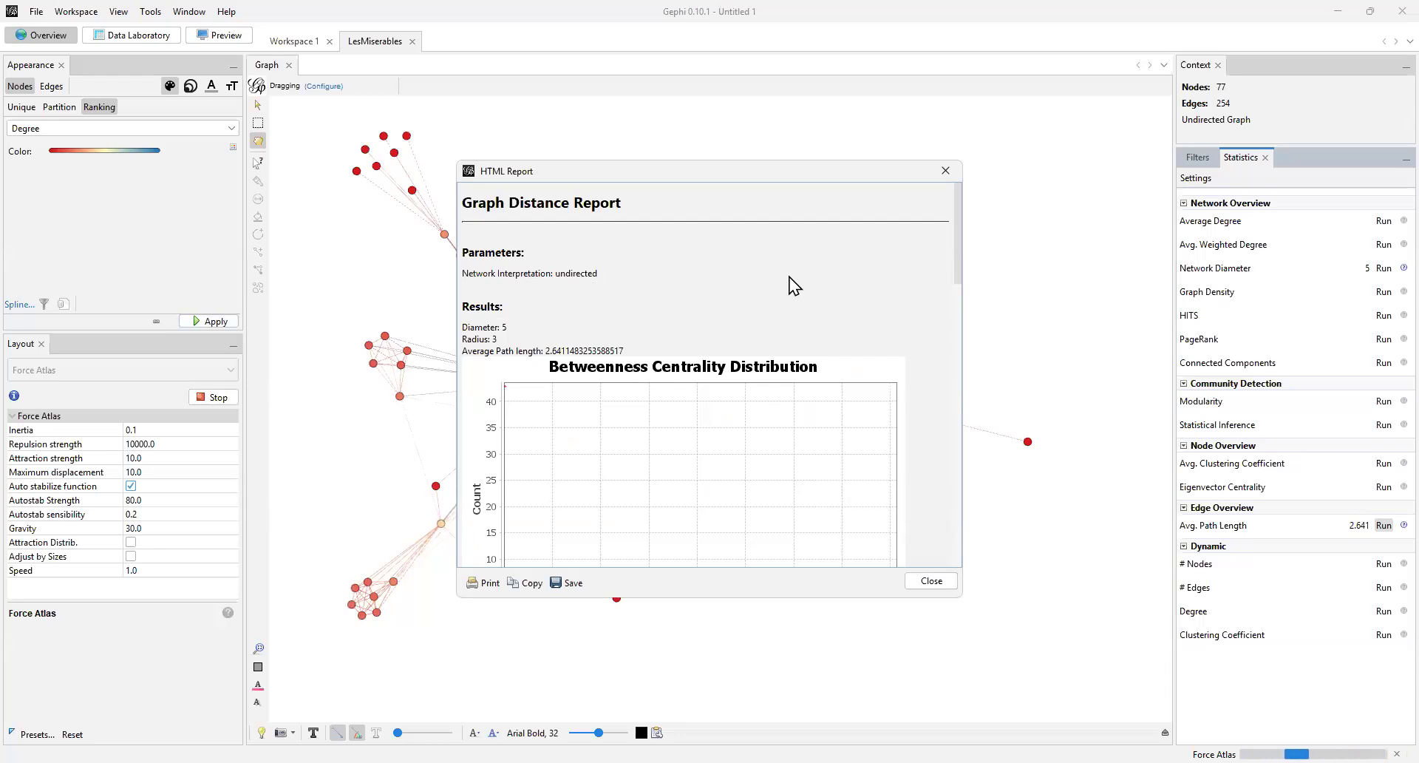
mouse_move(959, 272)
mouse_down()
mouse_move(958, 304)
mouse_move(959, 285)
mouse_up()
scroll(707, 308, up, 1)
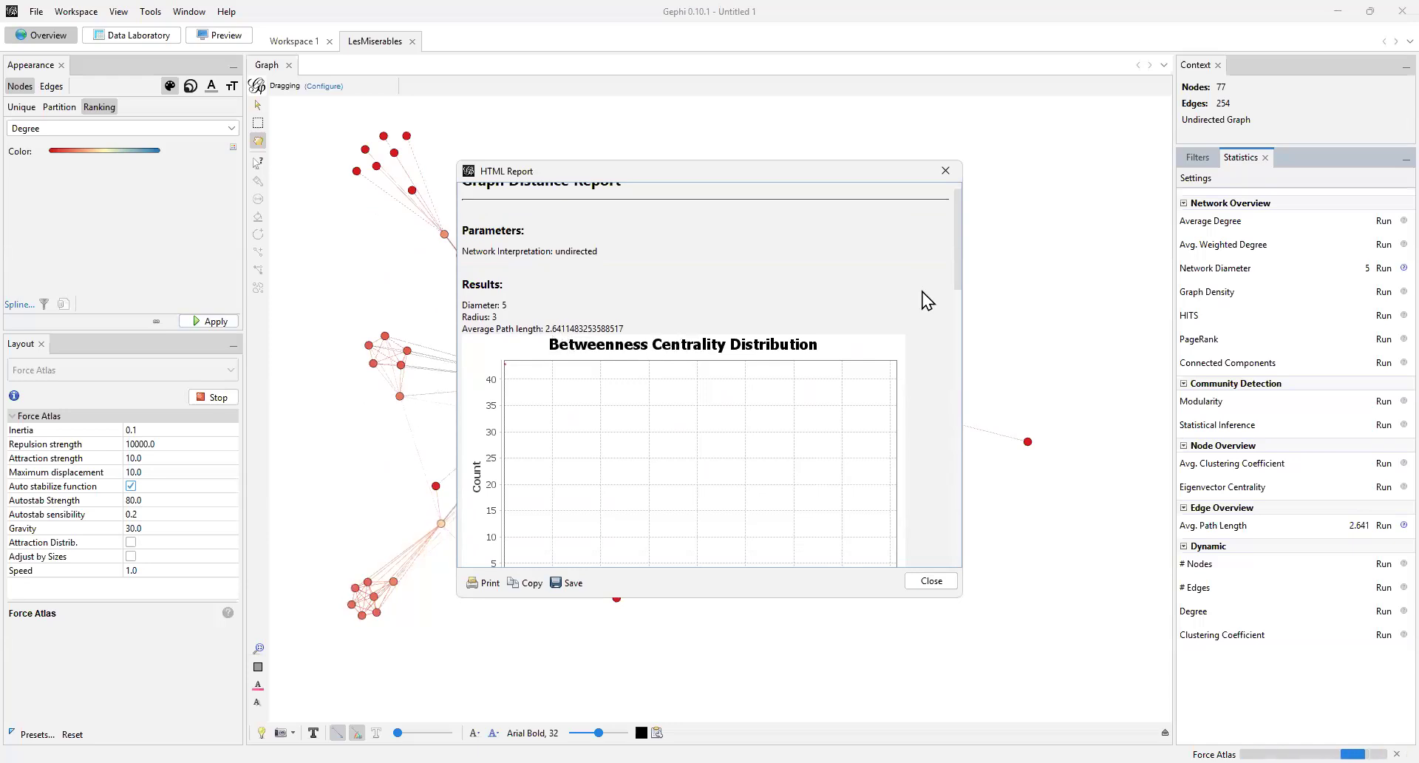
drag(959, 323, 951, 487)
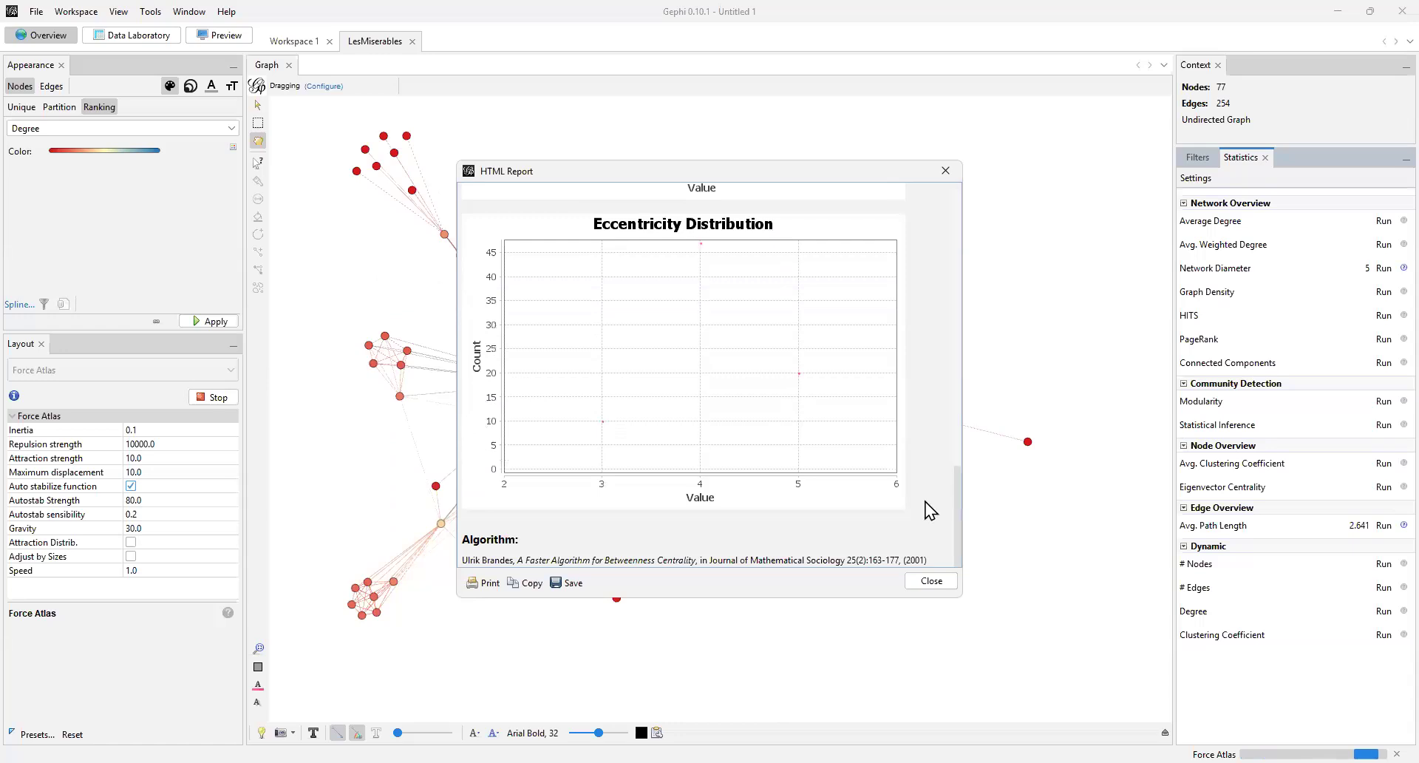
click(929, 584)
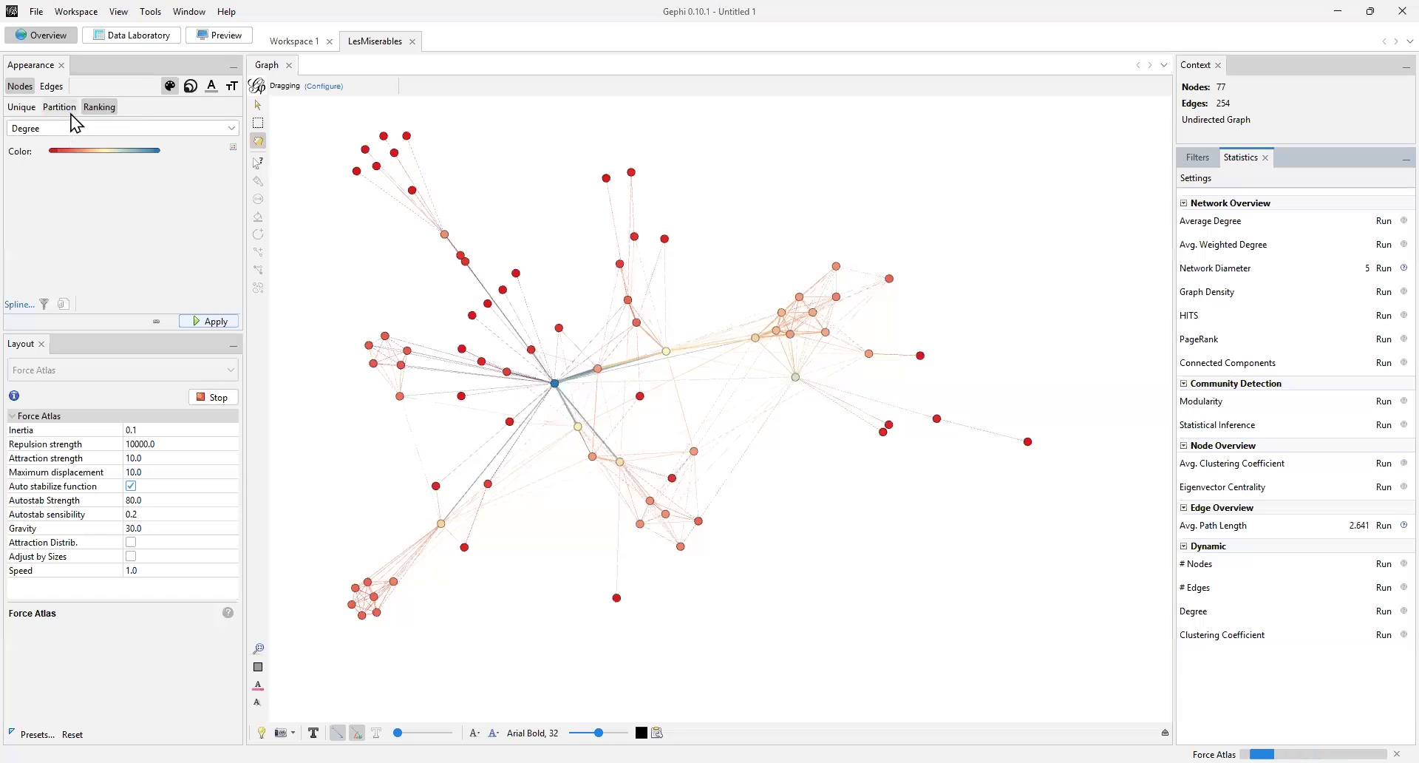
Color the nodes by a Betweenness Centrality ranking with the green gradient
click(231, 129)
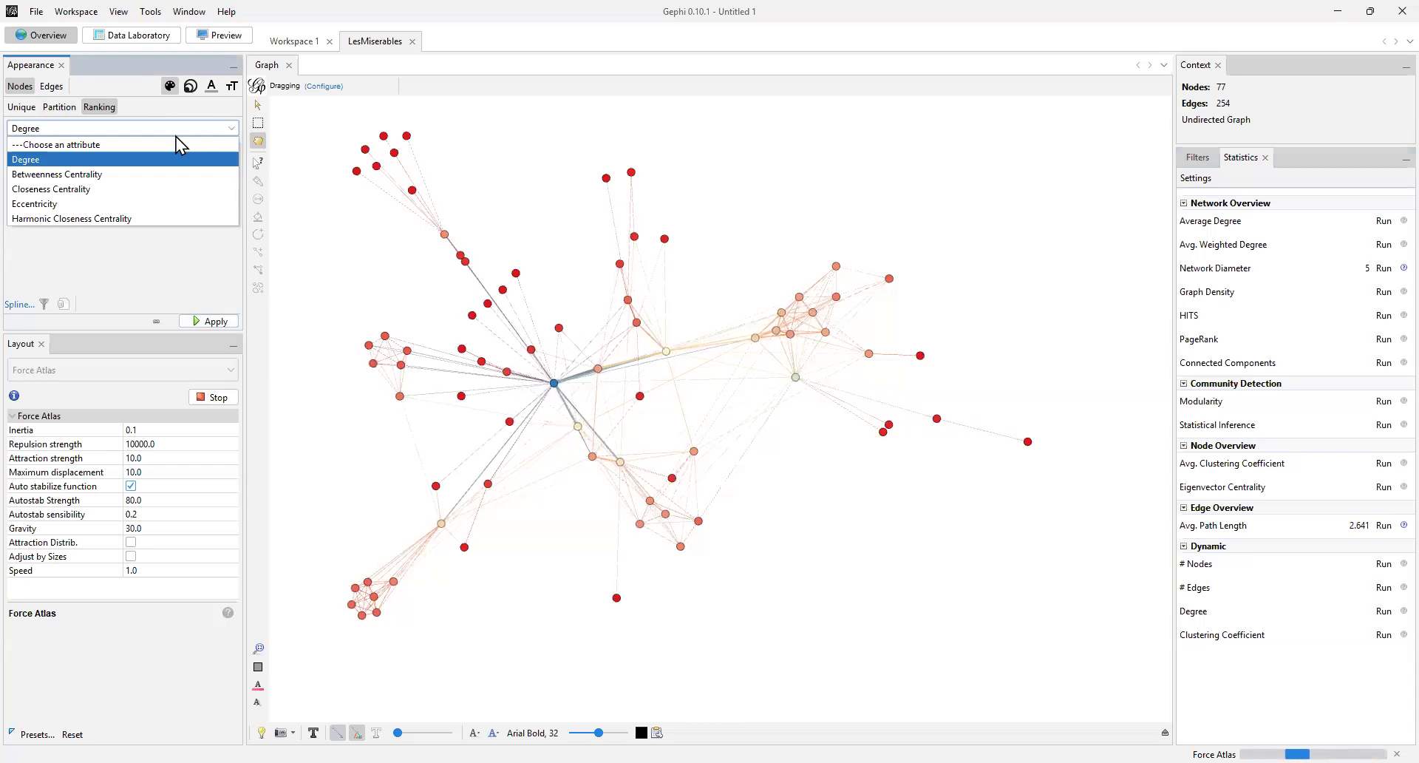
click(107, 175)
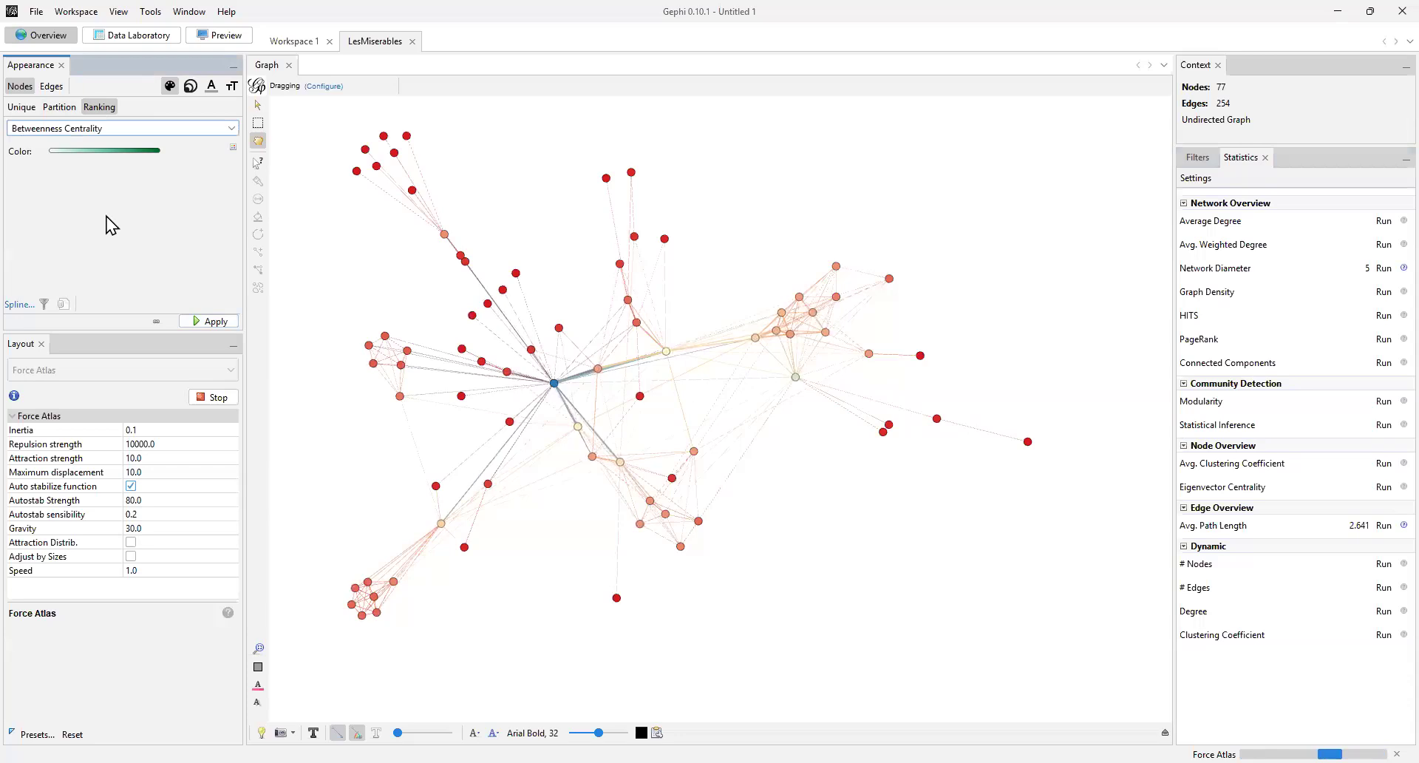
click(220, 325)
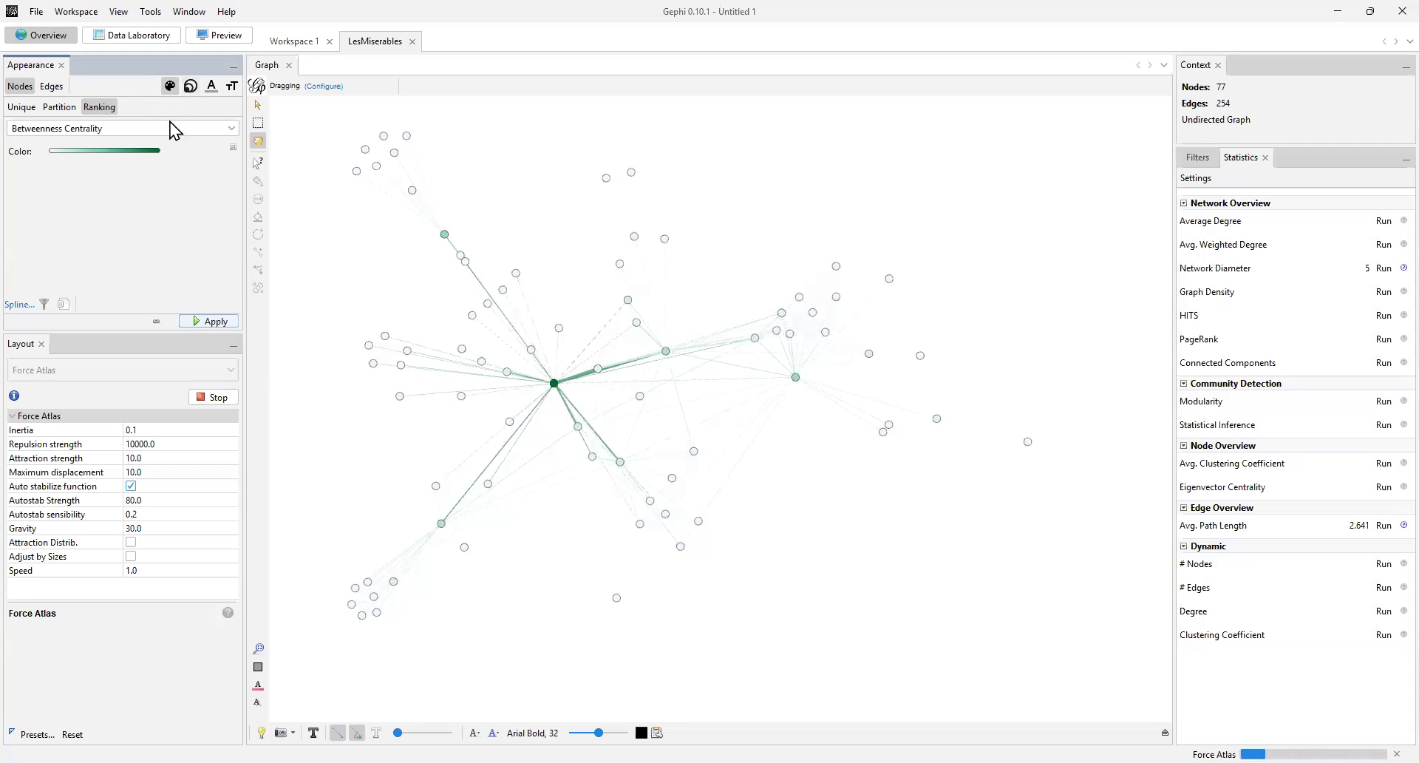
Size the nodes by a Betweenness Centrality ranking with a minimum size of 10 and a maximum size of 50
click(190, 89)
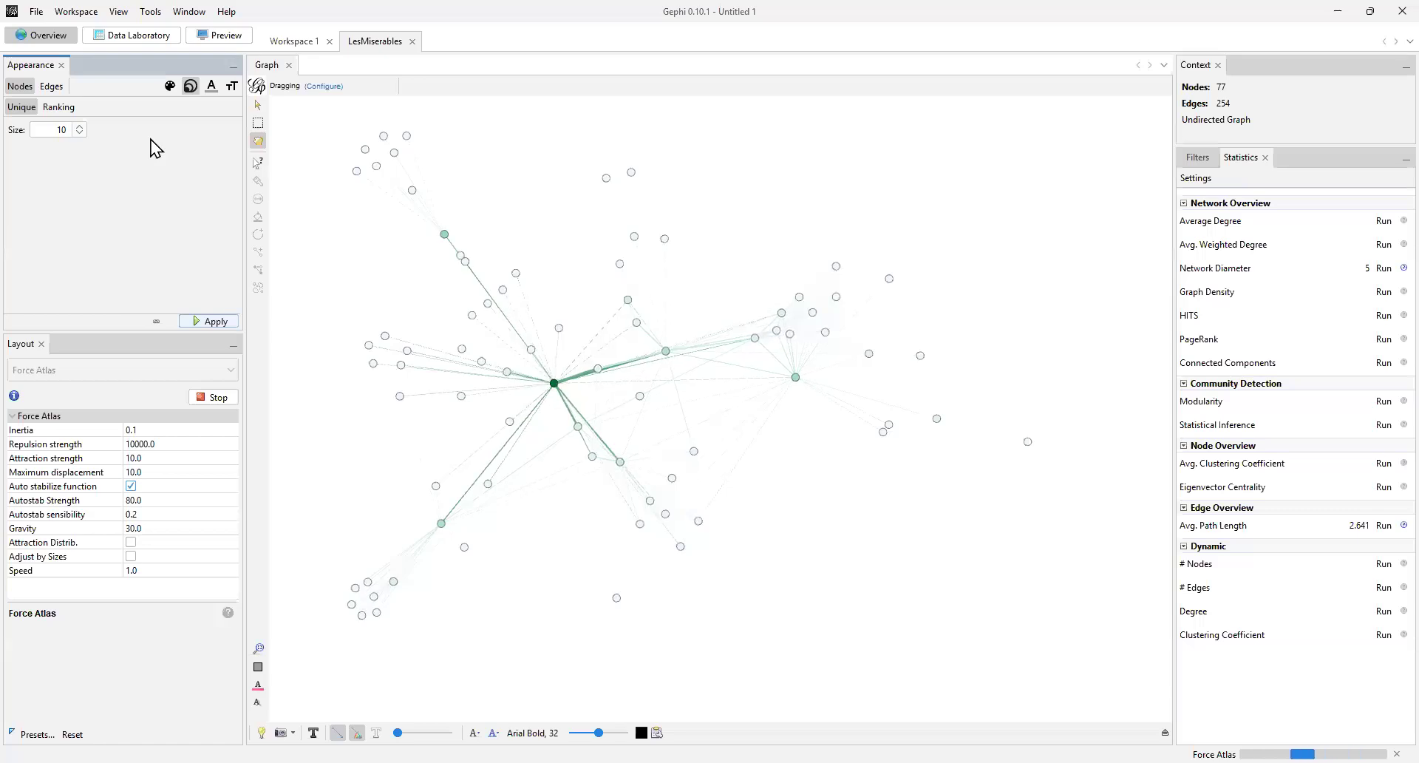
click(63, 110)
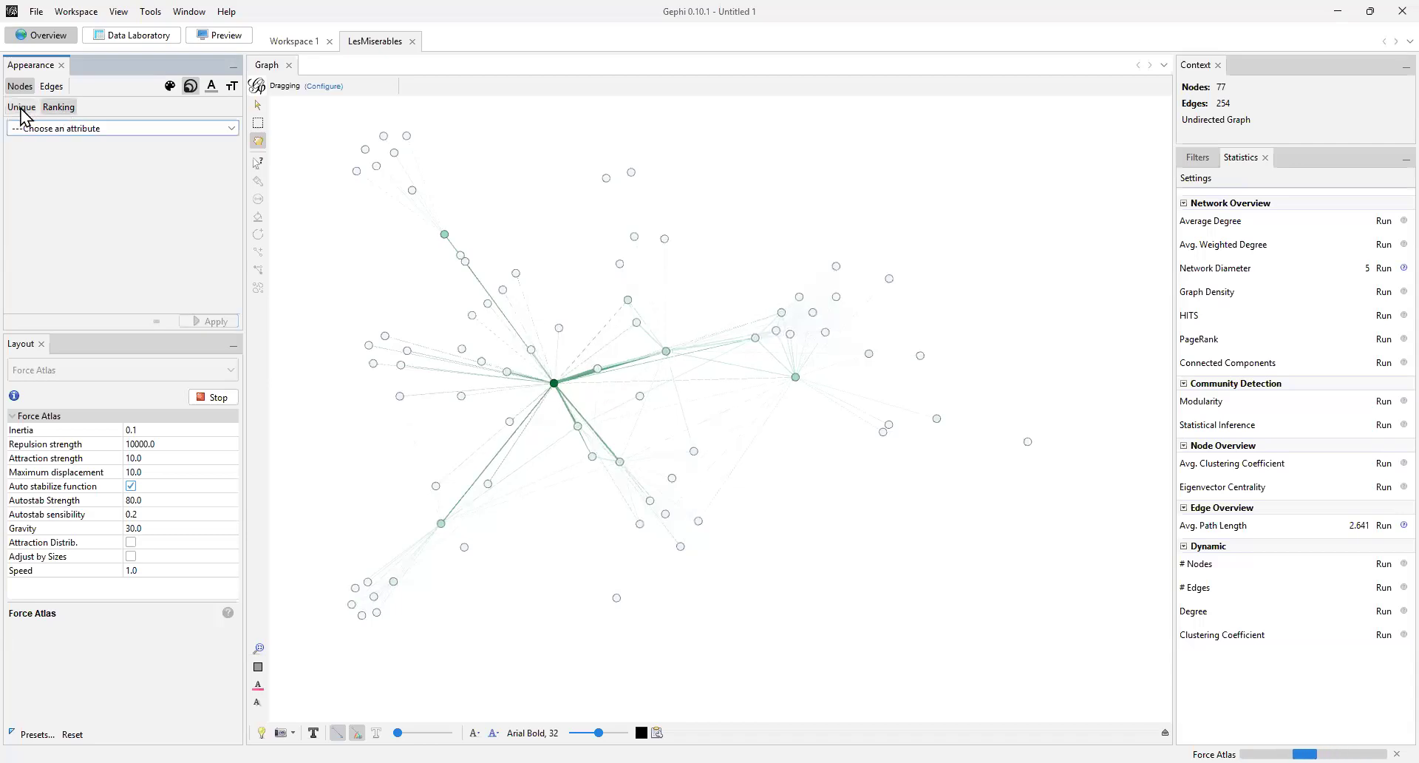
click(22, 111)
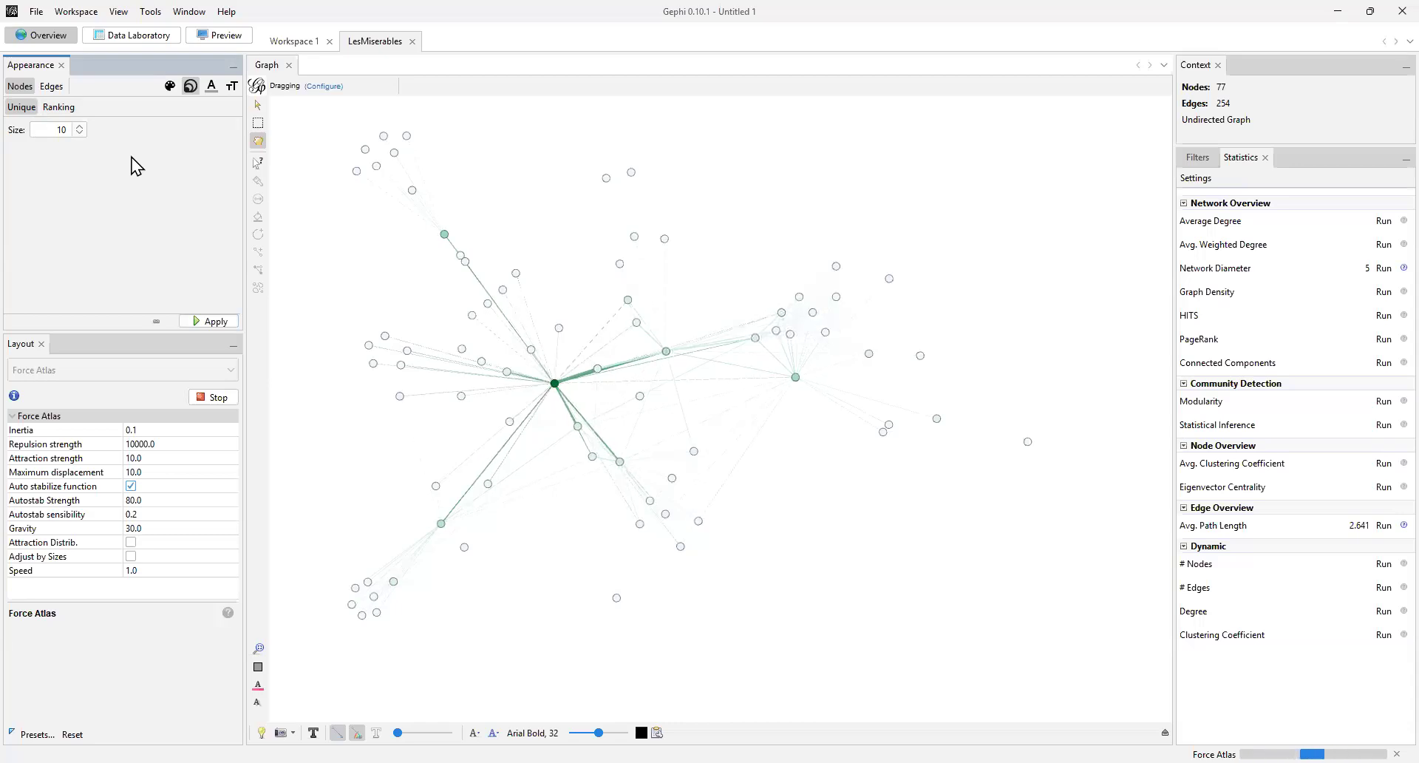
click(65, 108)
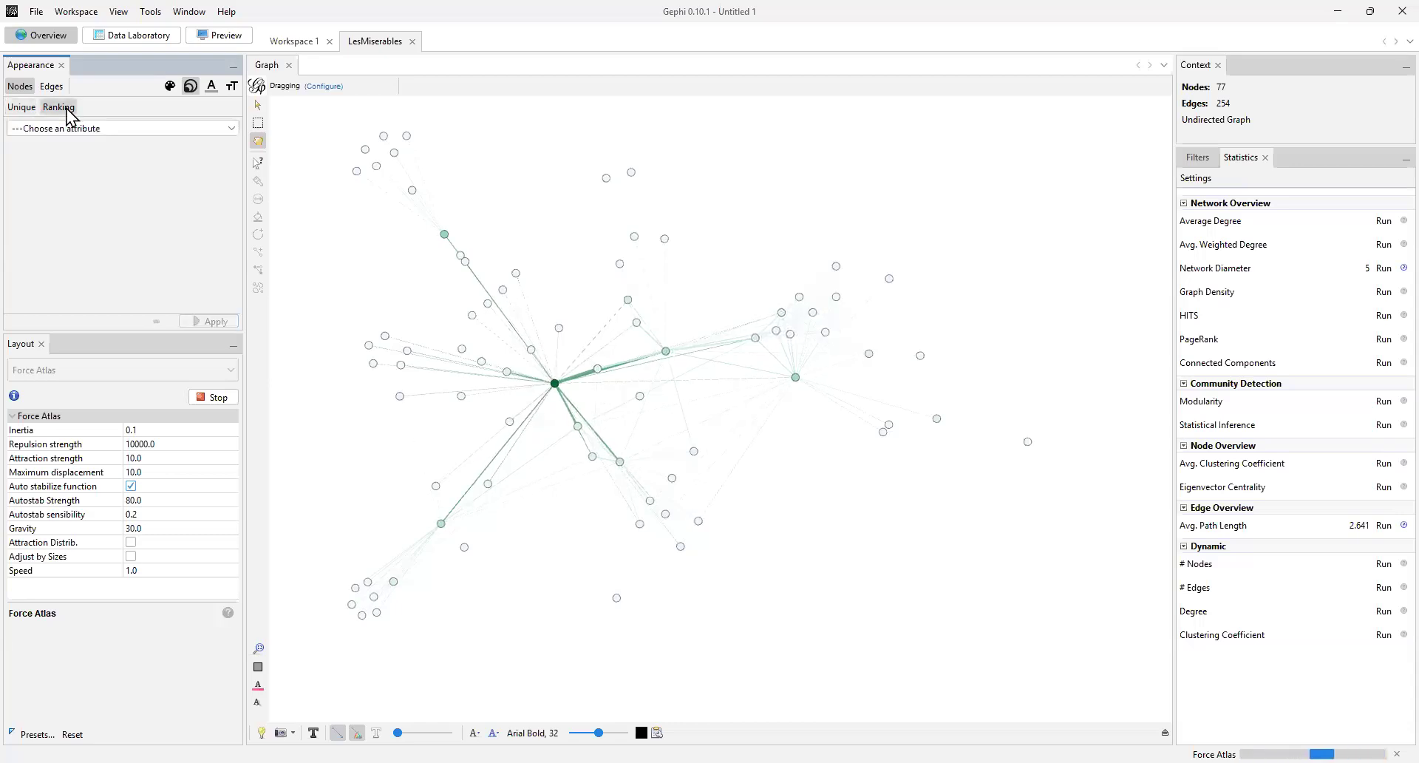
click(119, 127)
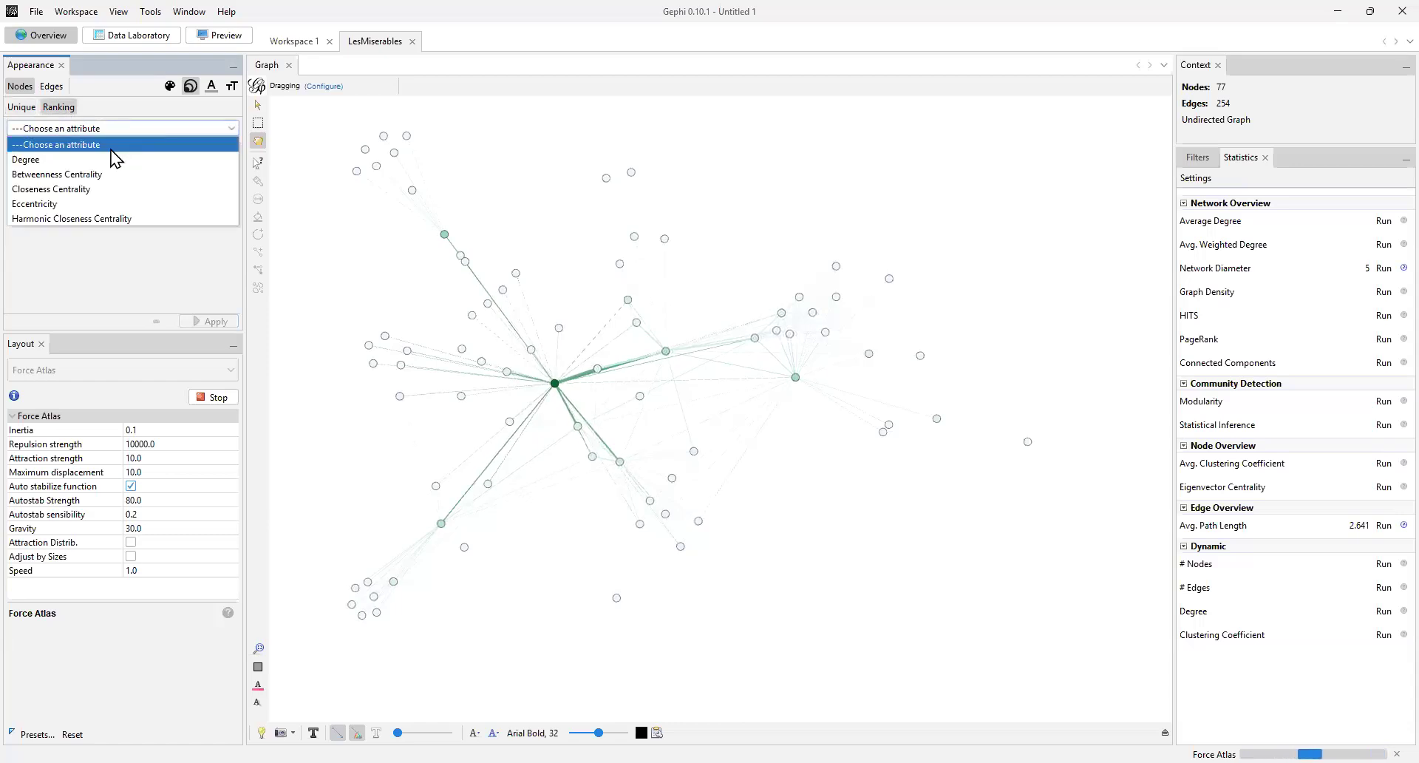
click(96, 176)
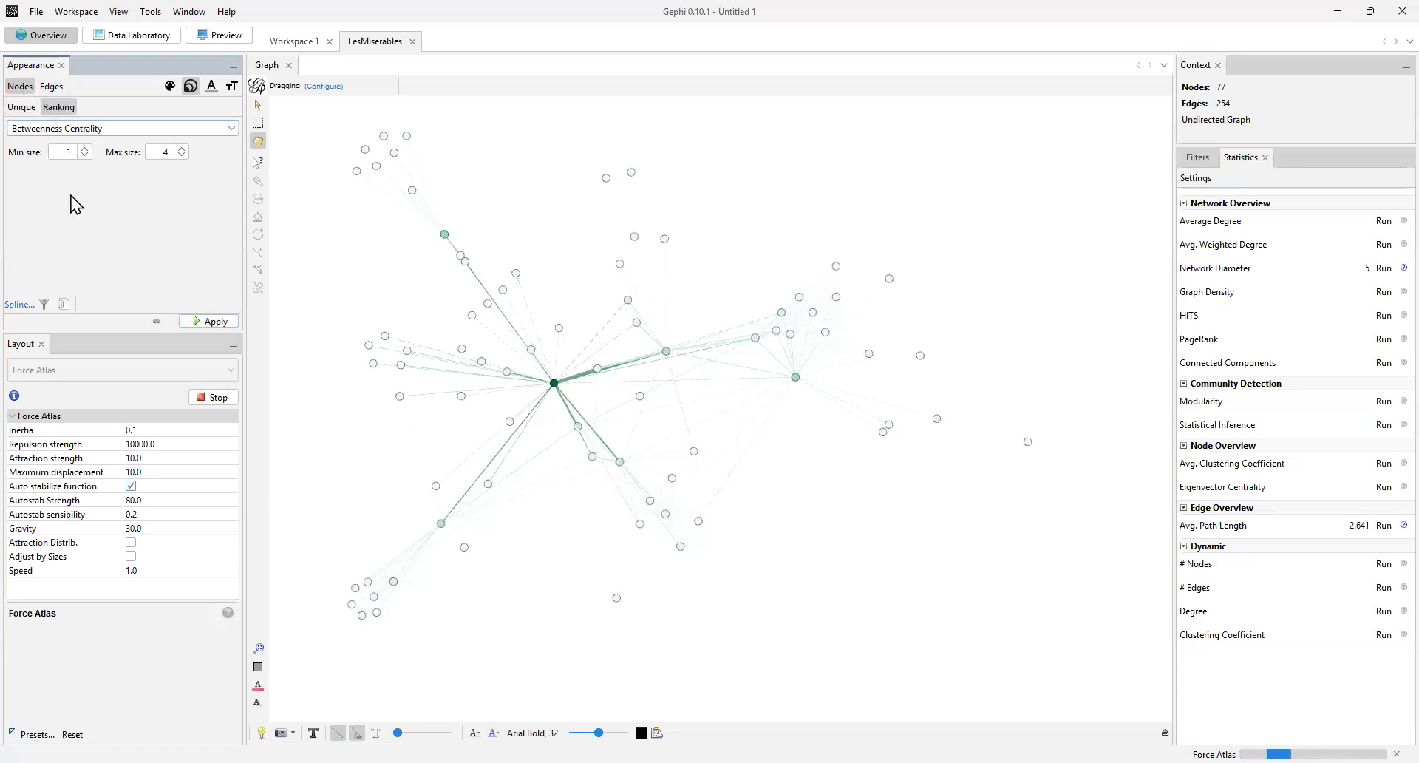
click(68, 151)
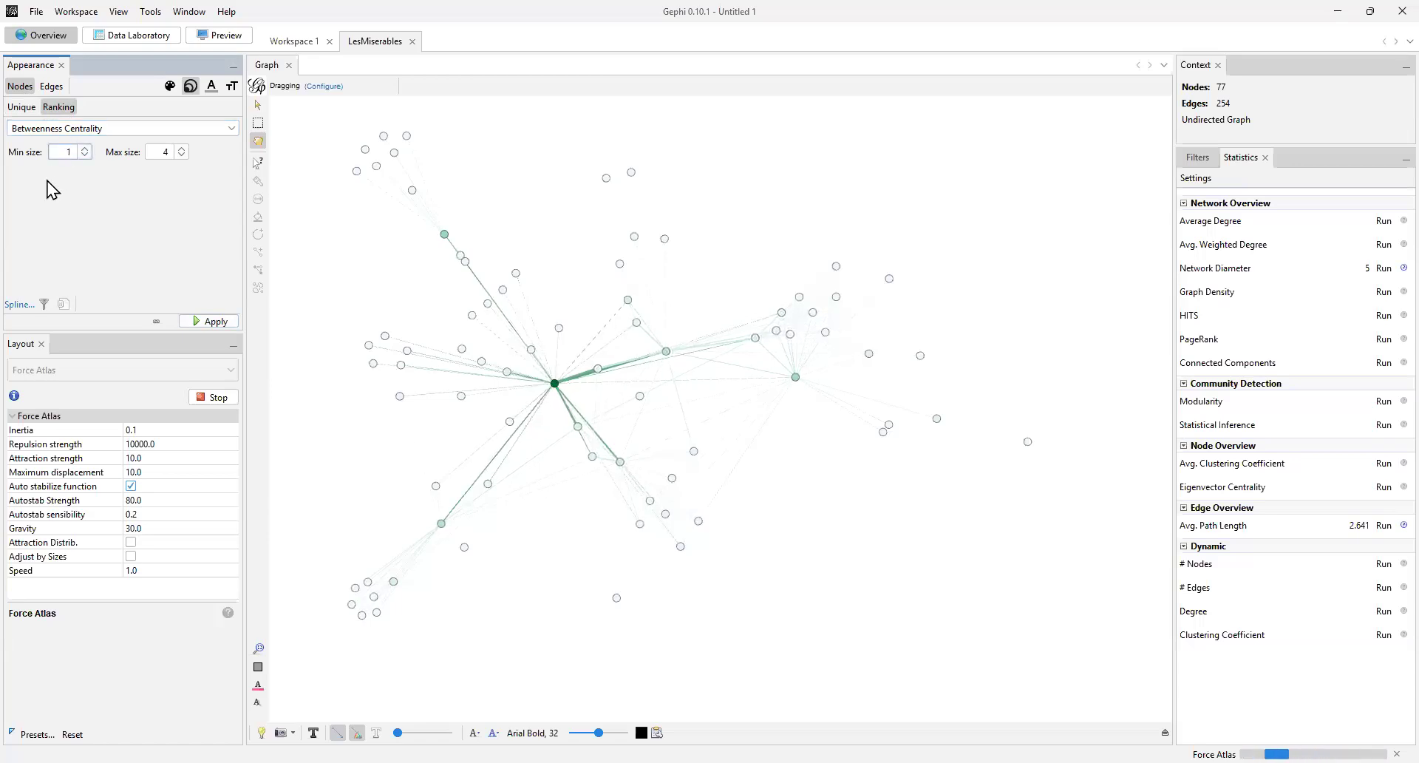
click(165, 152)
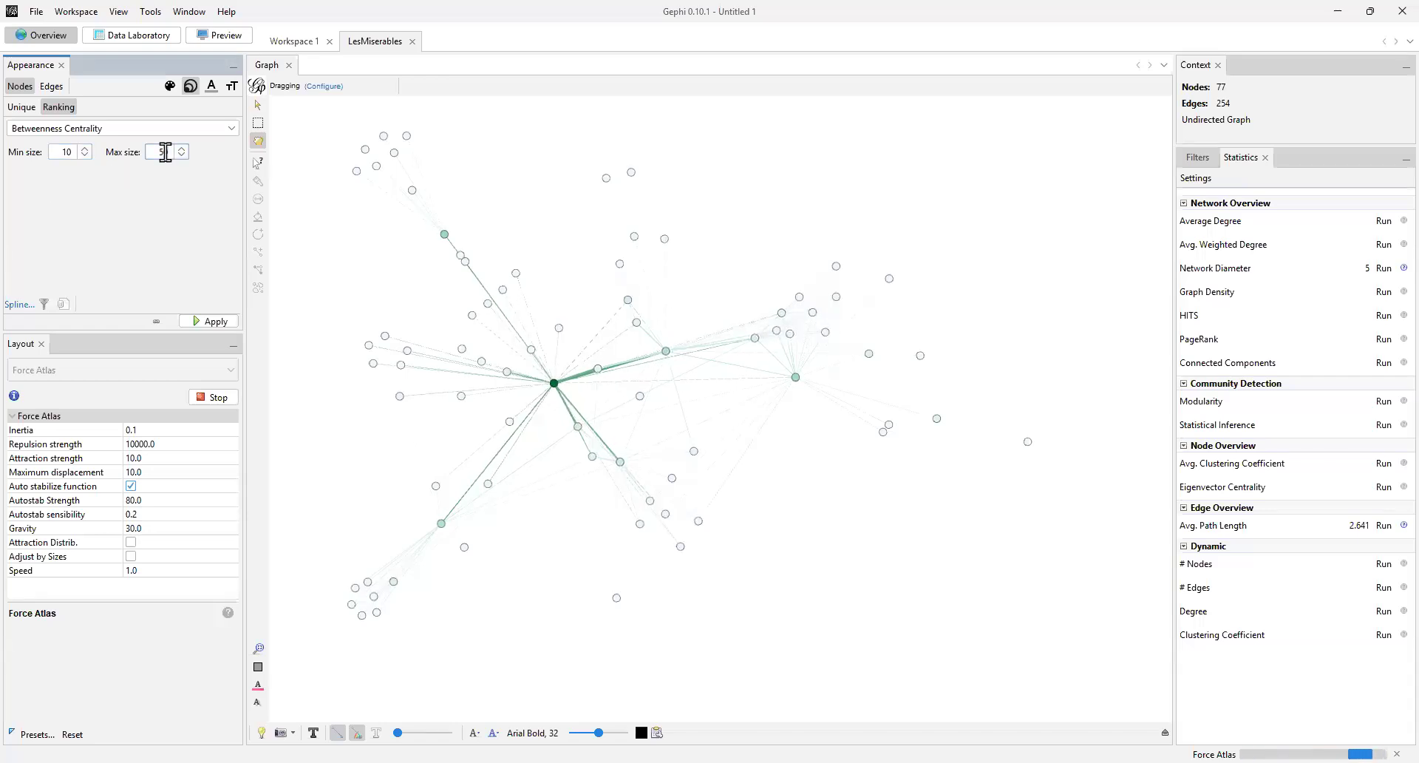
click(214, 320)
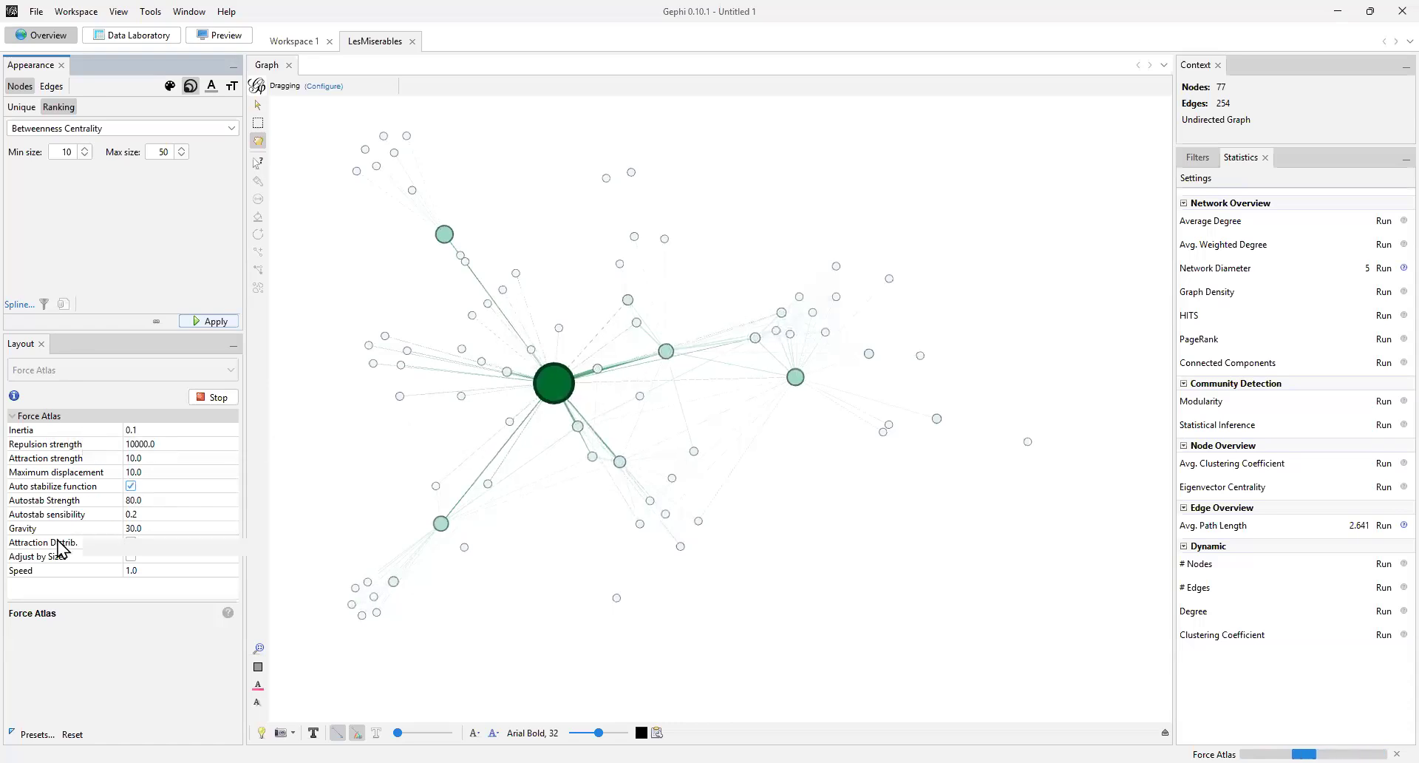
Enable Adjust by Sizes for the running Force Atlas layout, and show the node labels at a slightly reduced size
click(131, 555)
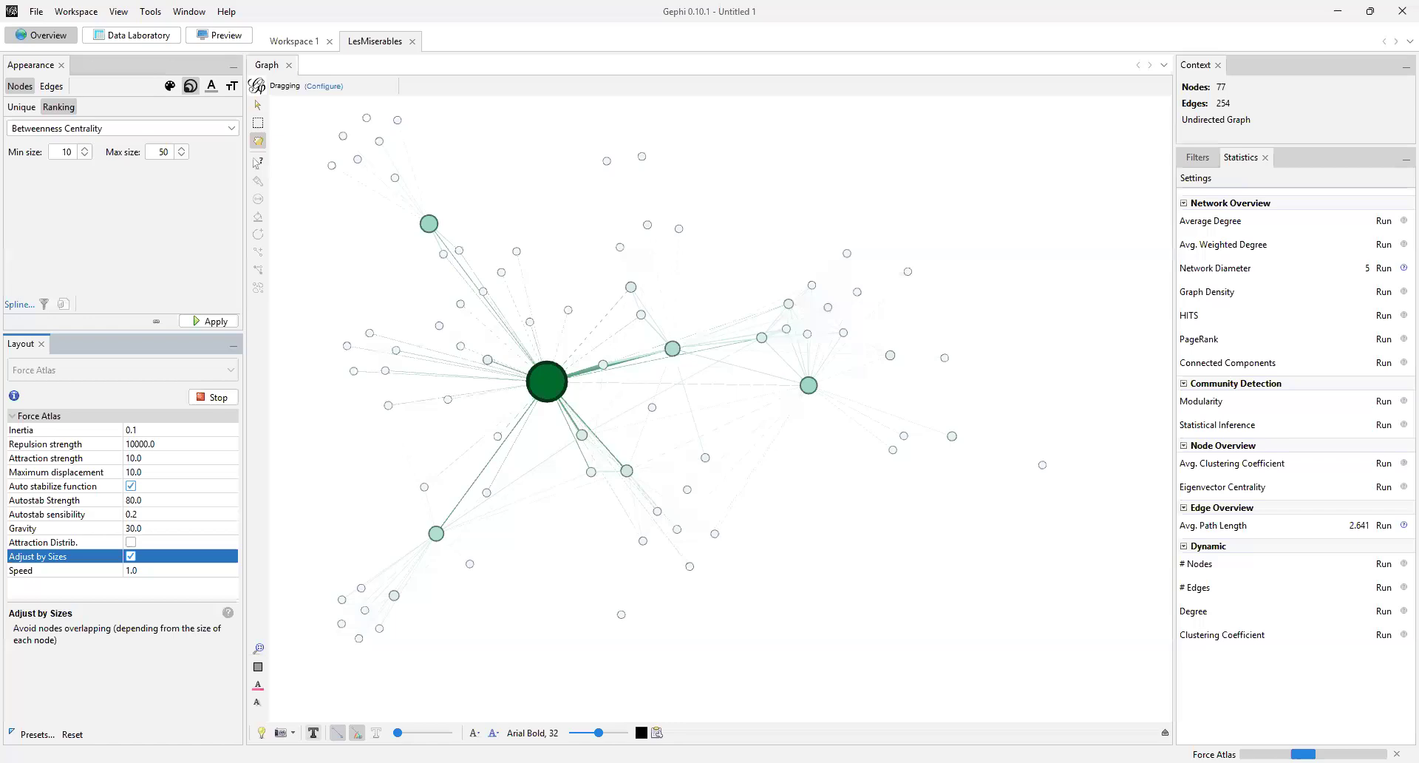
click(314, 732)
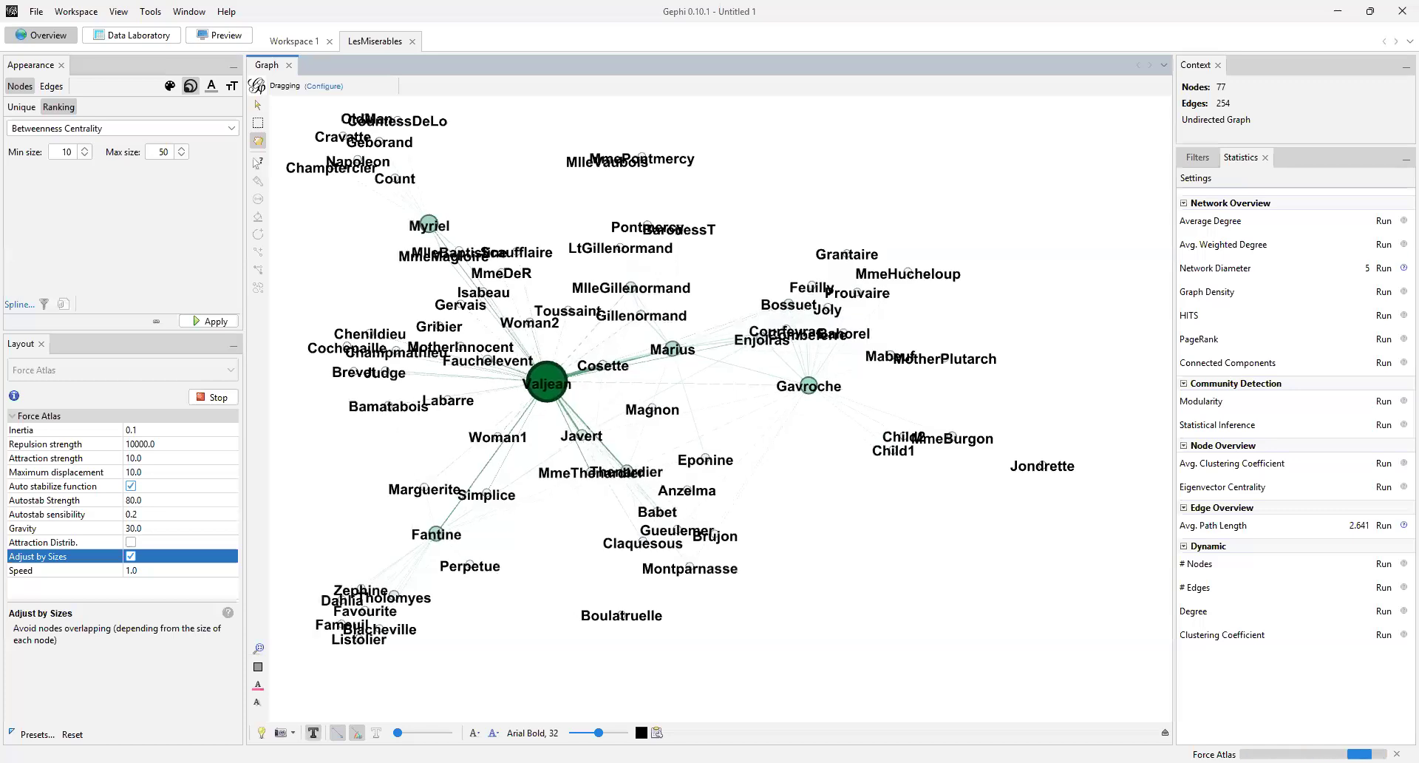
mouse_move(599, 732)
mouse_down()
mouse_move(570, 732)
mouse_move(627, 732)
mouse_move(587, 732)
mouse_up()
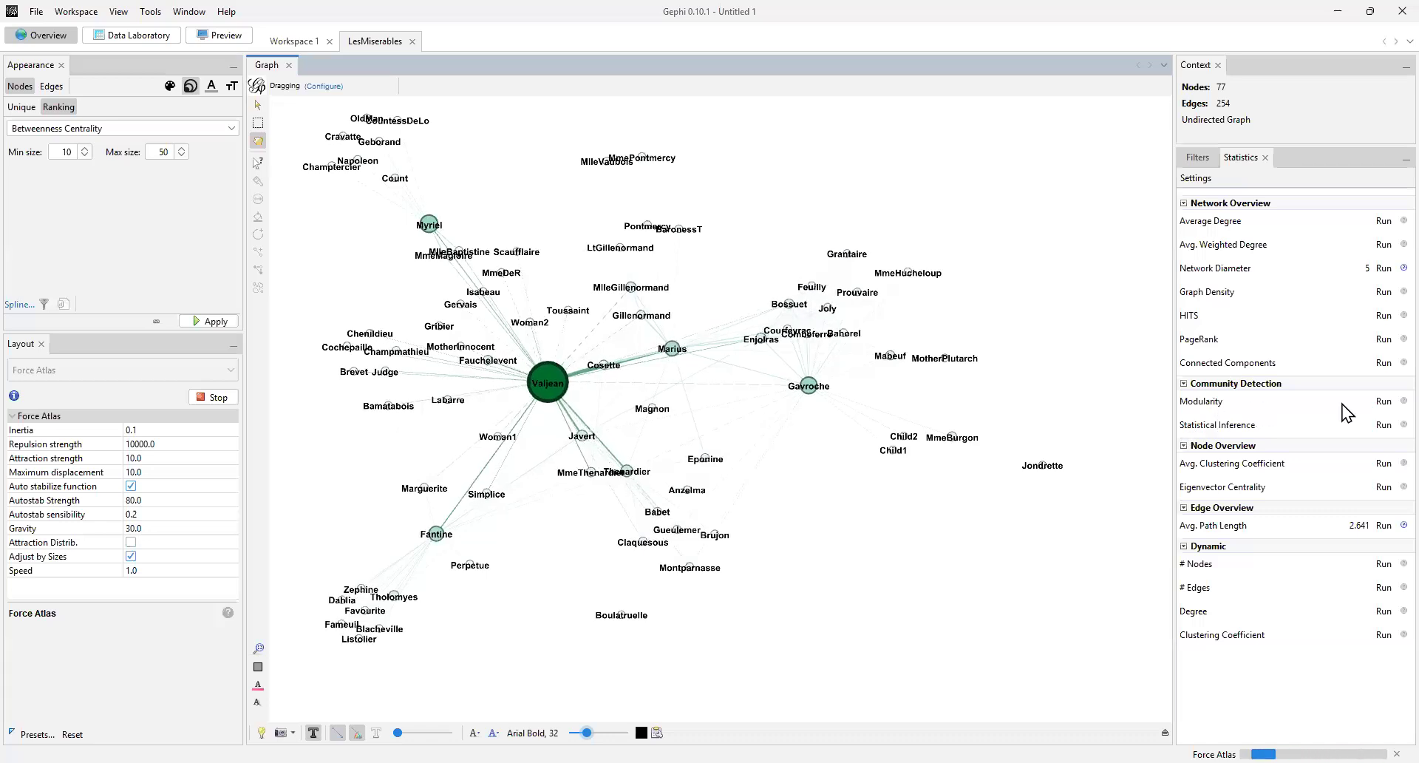
Run Modularity community detection with Randomize and Use weights enabled, resolution 1.0 and classes starting at 0
click(1383, 401)
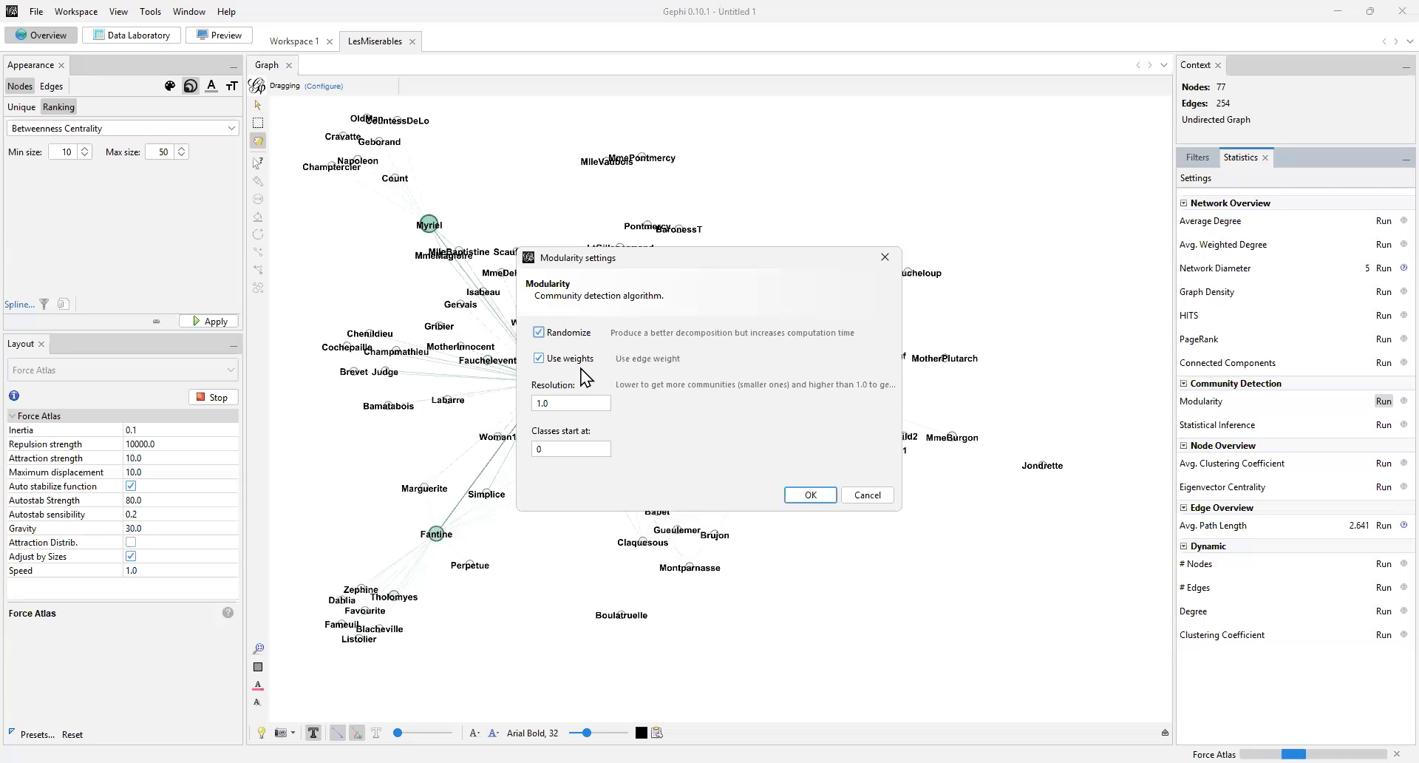
click(815, 498)
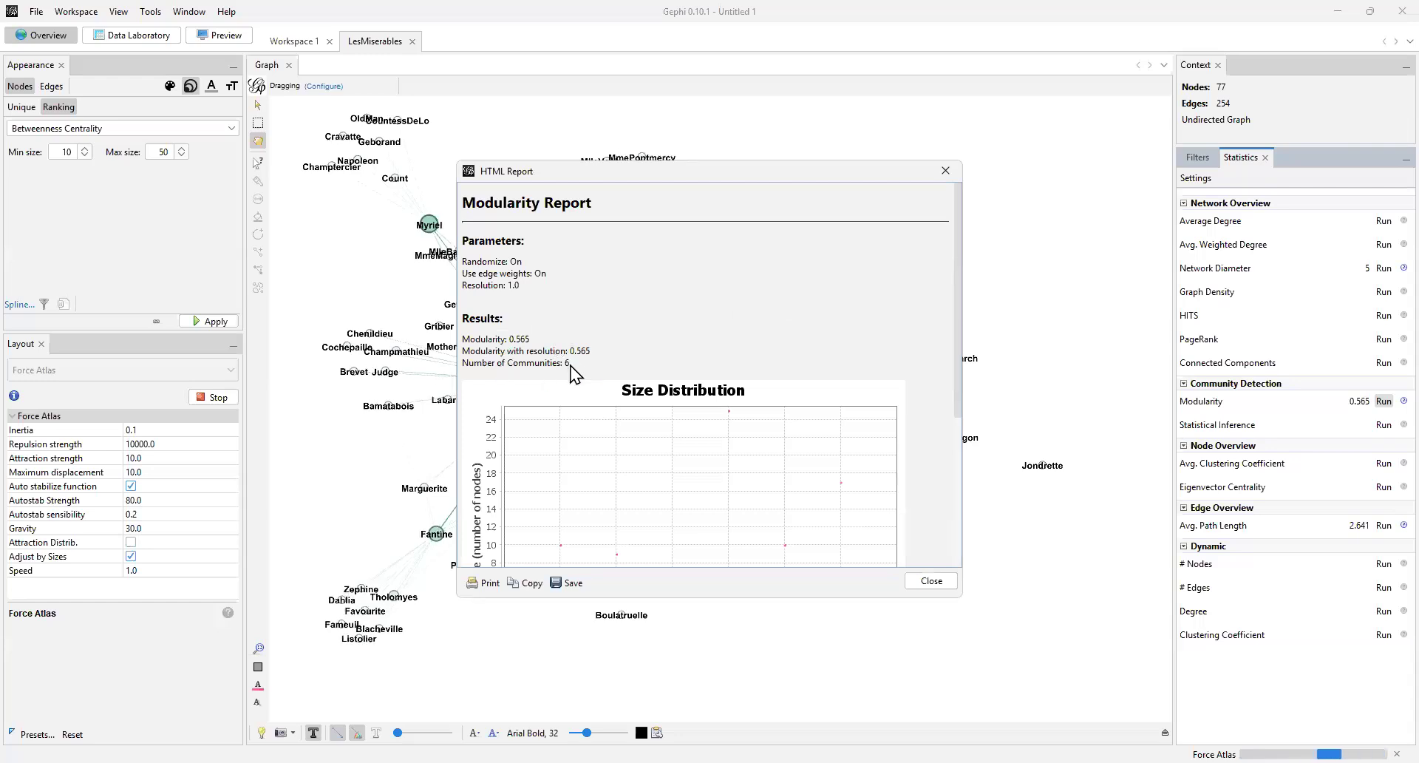
Review the Modularity Report's parameters, results, size distribution chart and algorithm reference, and close the report
scroll(960, 402, down, 1)
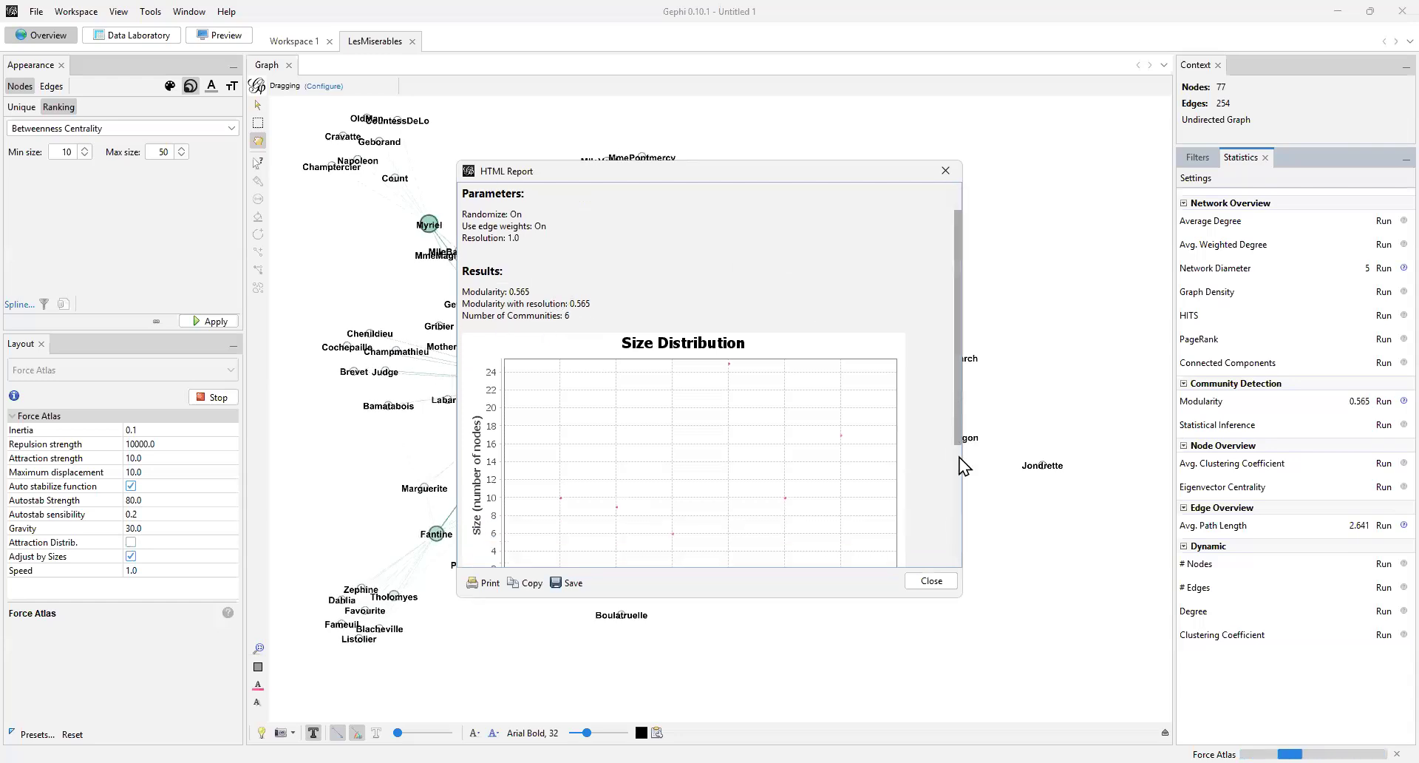
scroll(959, 458, down, 5)
scroll(963, 516, up, 1)
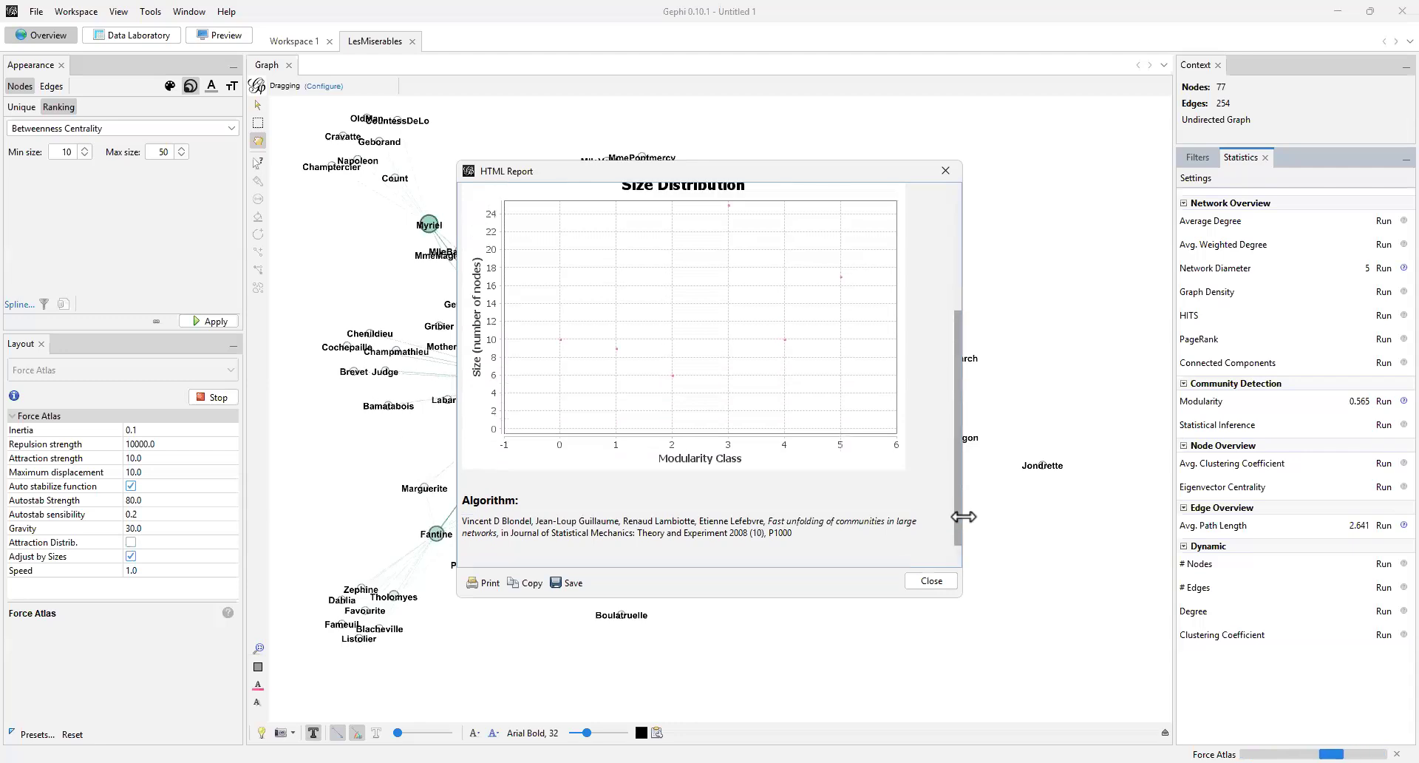
scroll(953, 473, up, 5)
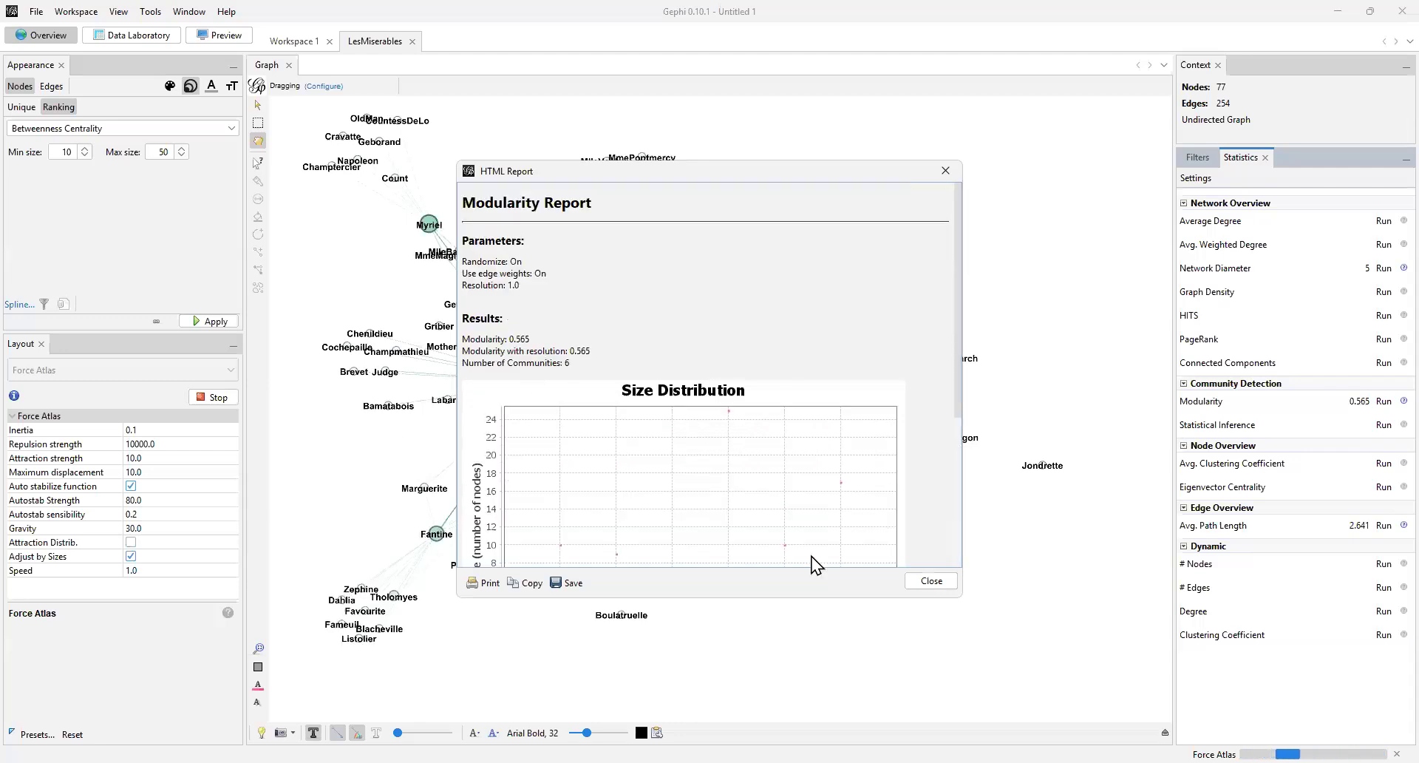
click(928, 581)
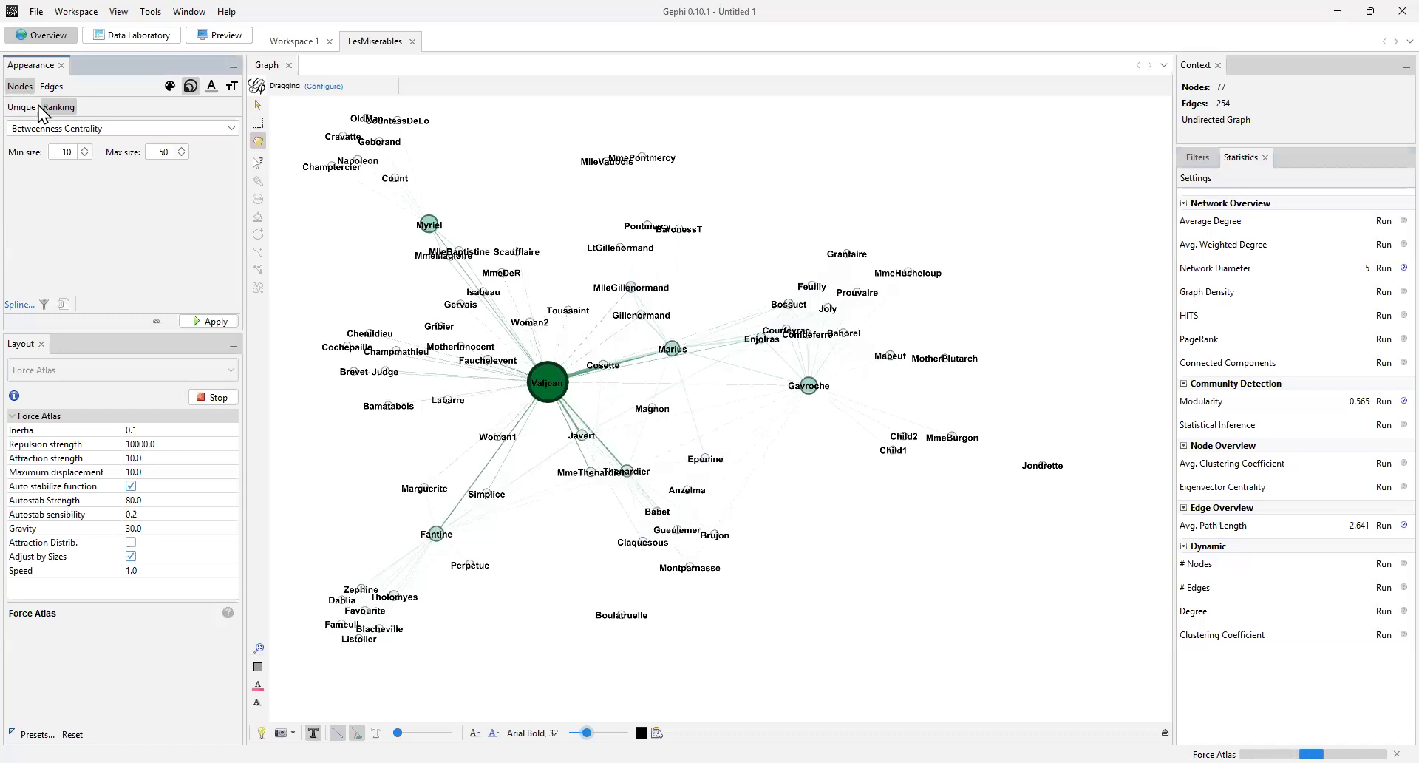
Color the nodes by a Modularity Class partition using the default palette
click(49, 87)
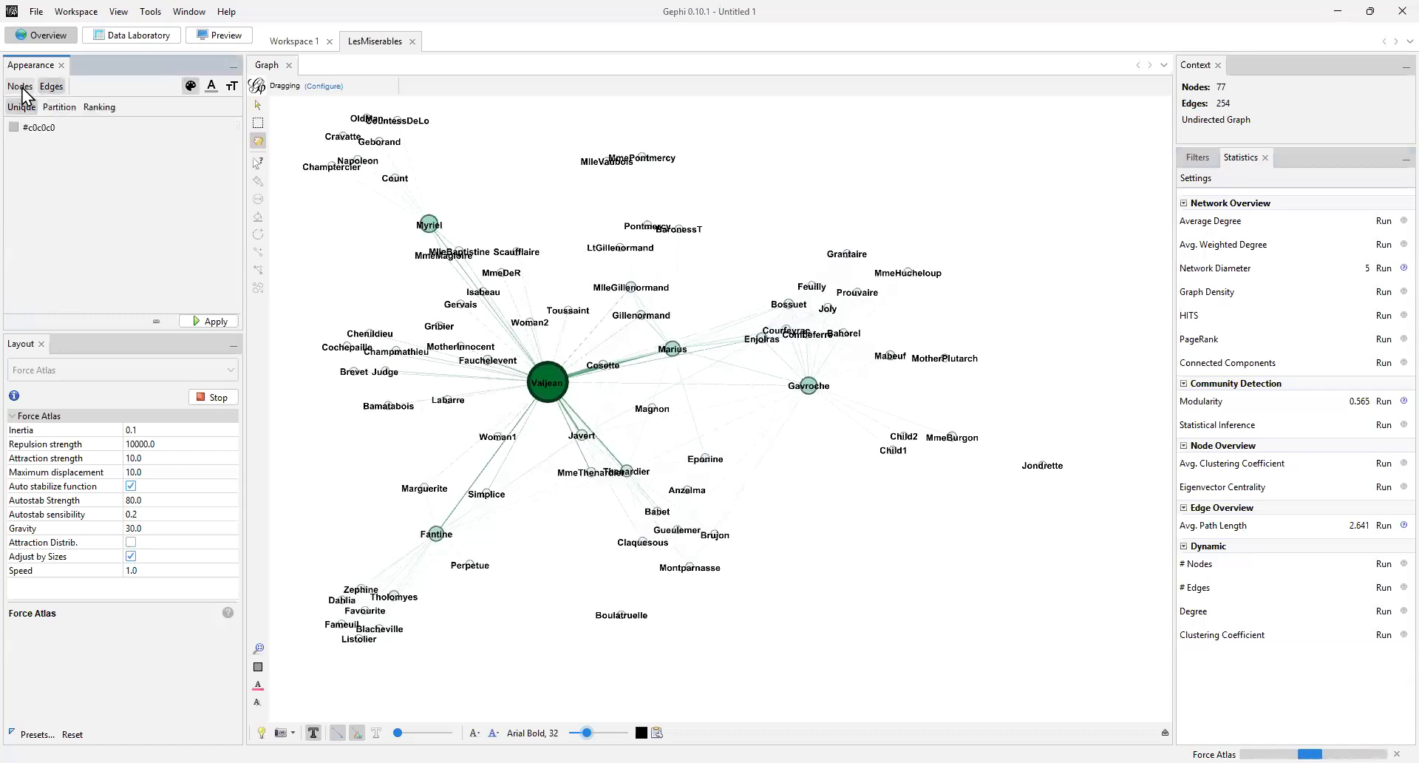
click(20, 86)
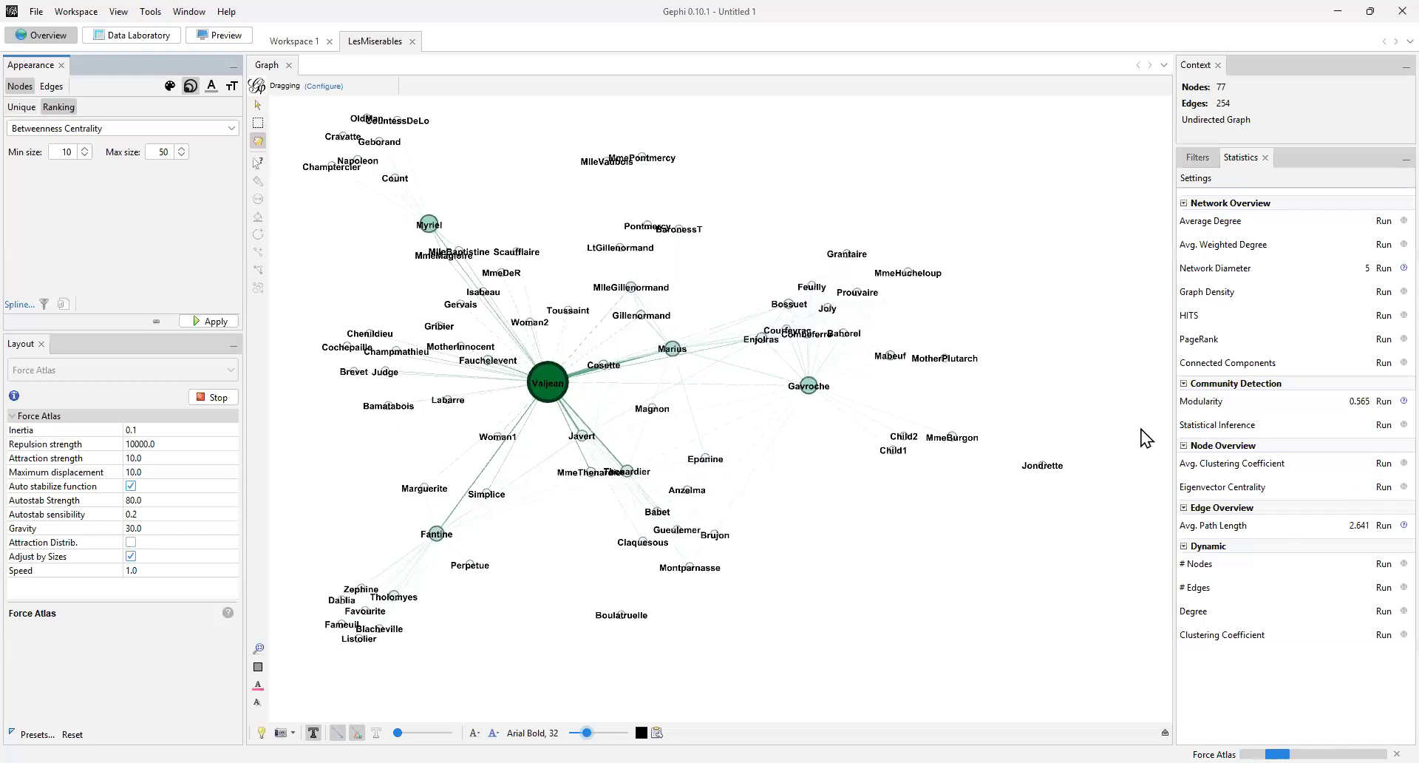
click(25, 108)
click(61, 107)
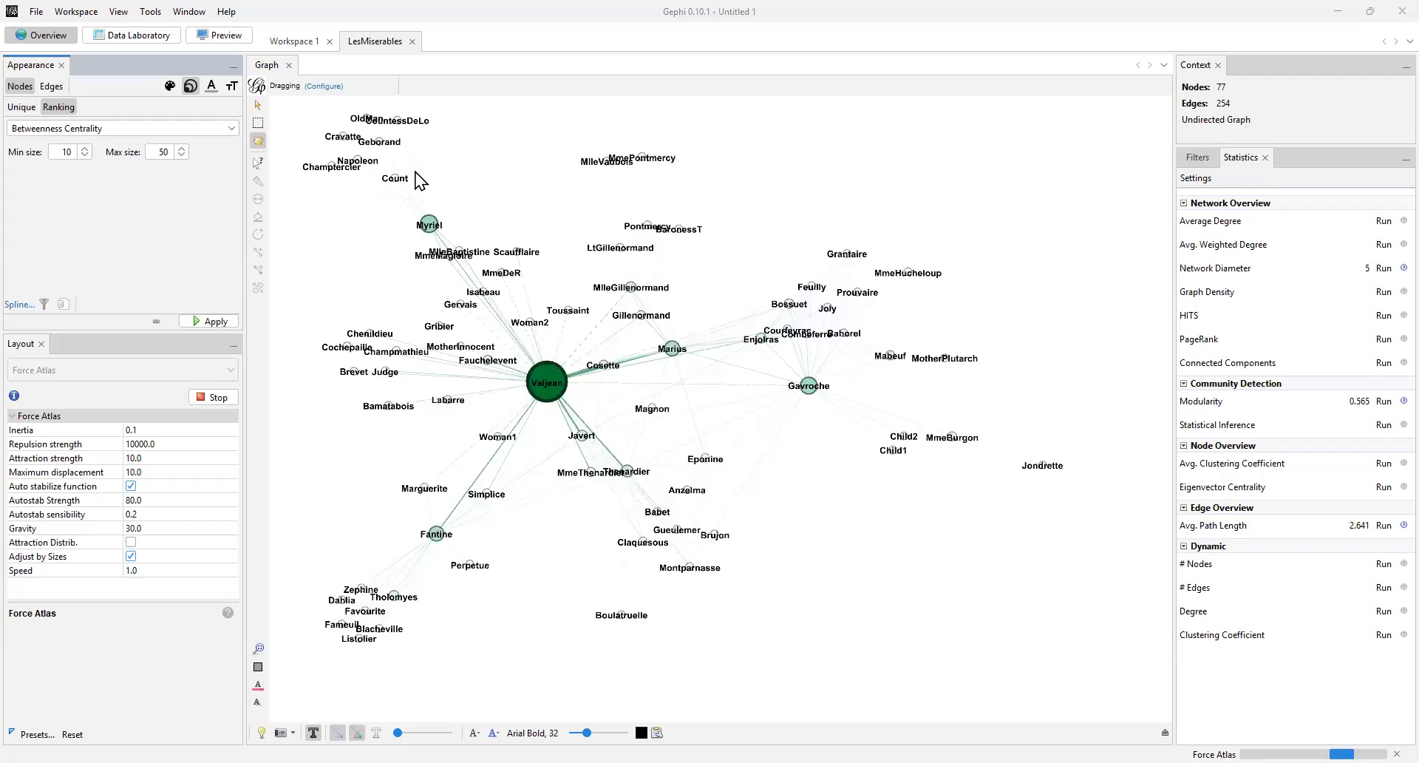
click(169, 86)
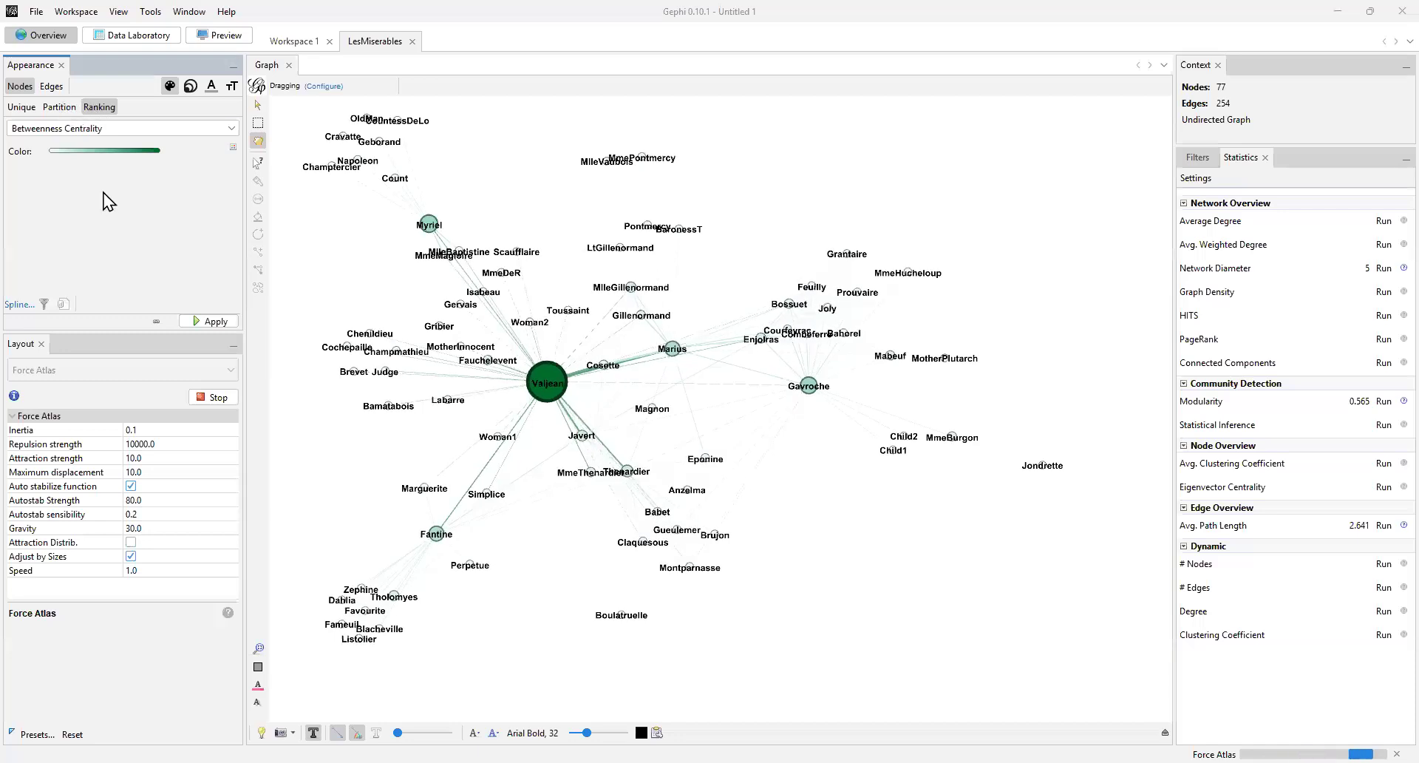
click(59, 107)
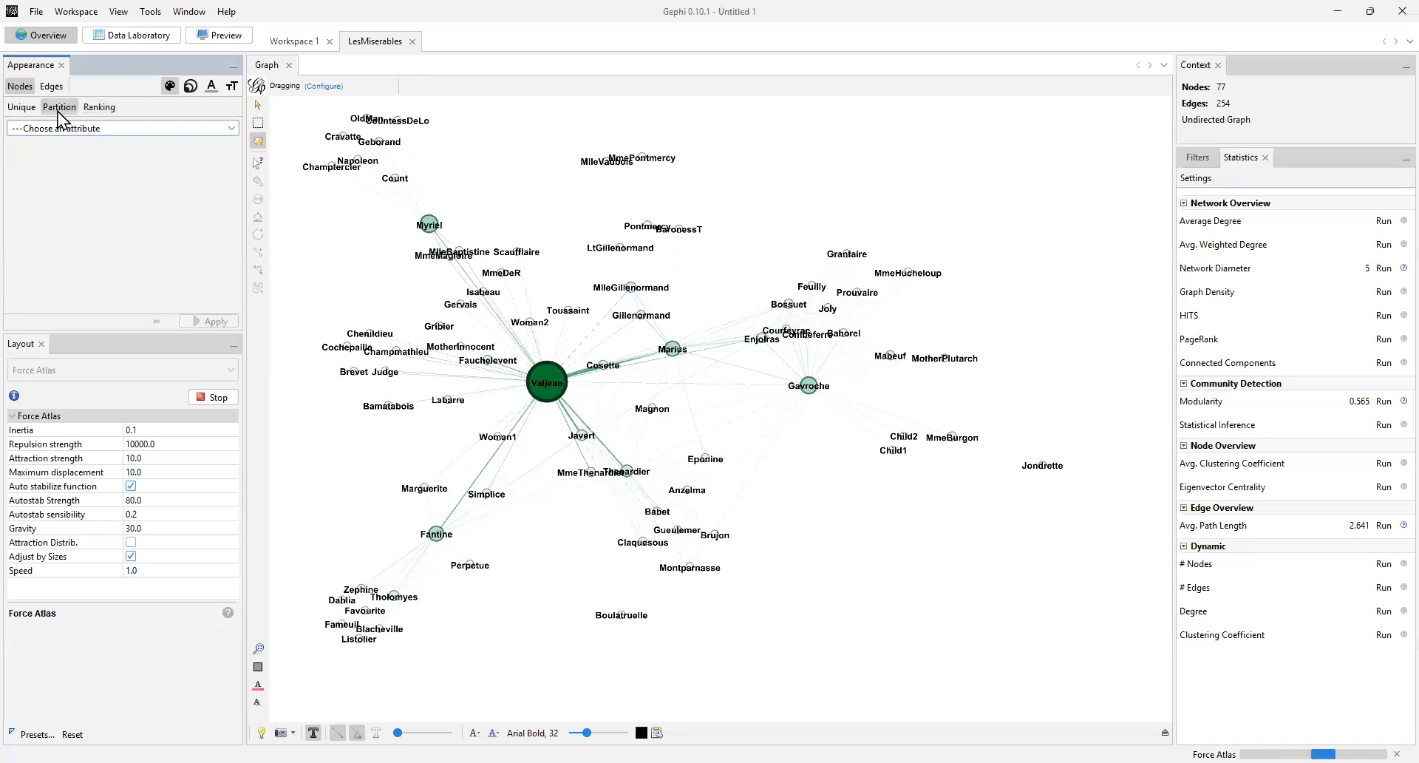
click(89, 127)
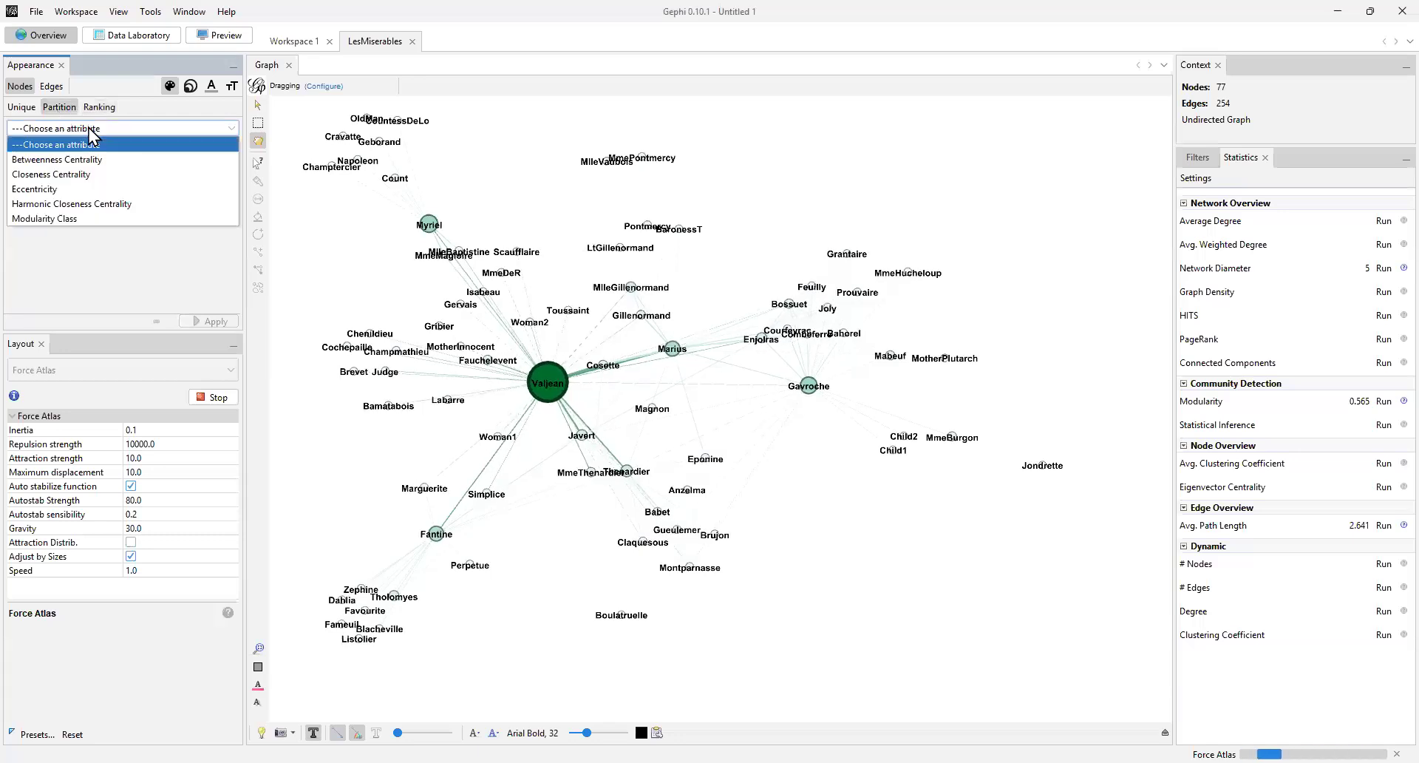
click(74, 219)
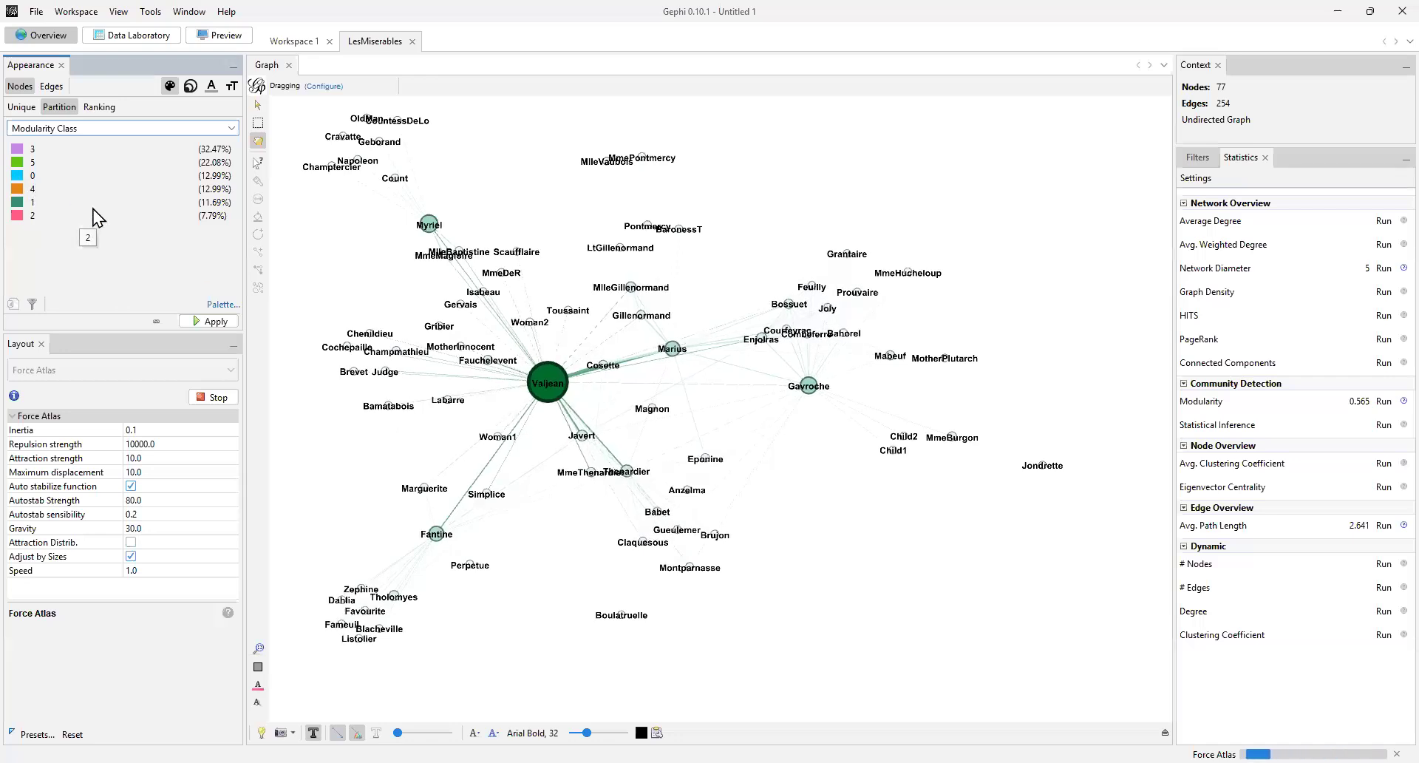
click(220, 323)
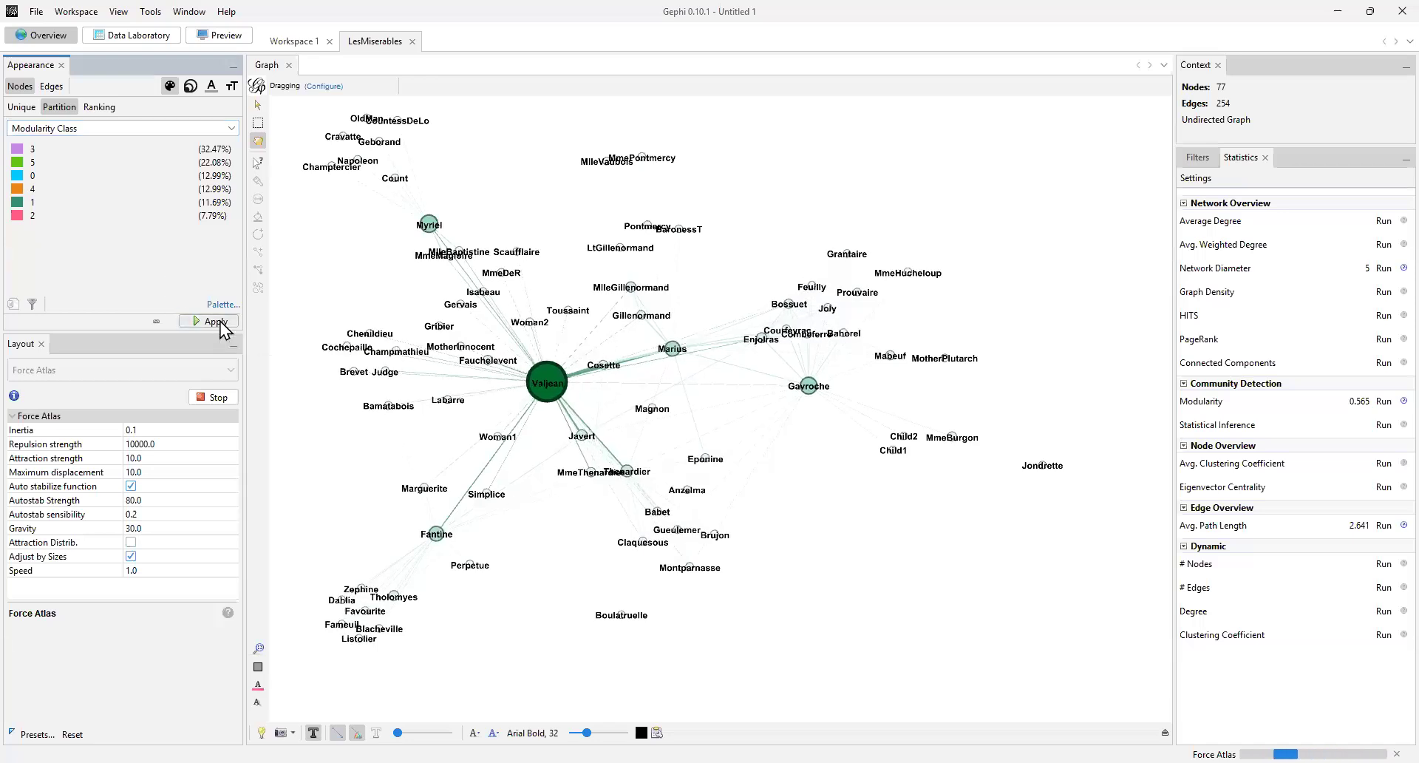
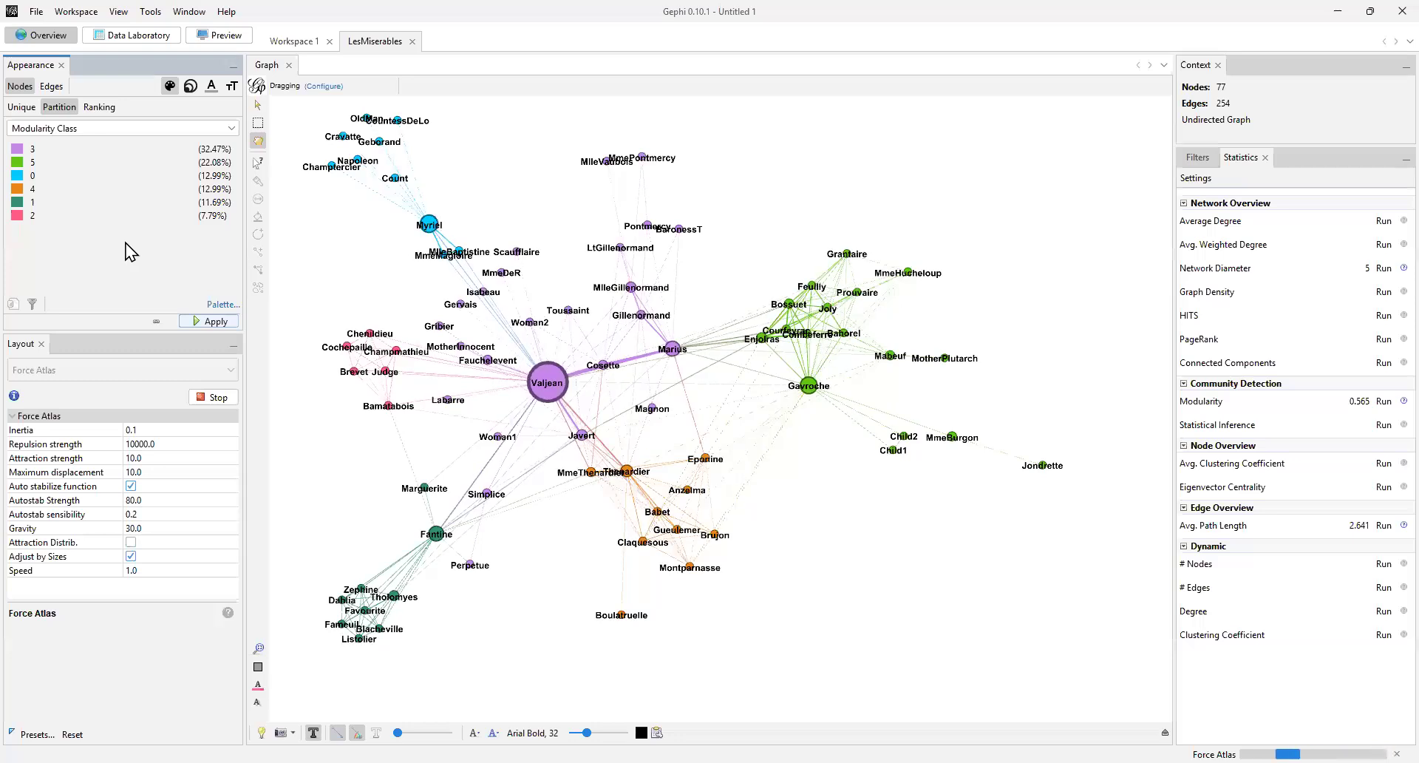
Browse the Attributes, Edges and Topology filter categories and add the Degree Range topology filter as a query
click(1198, 158)
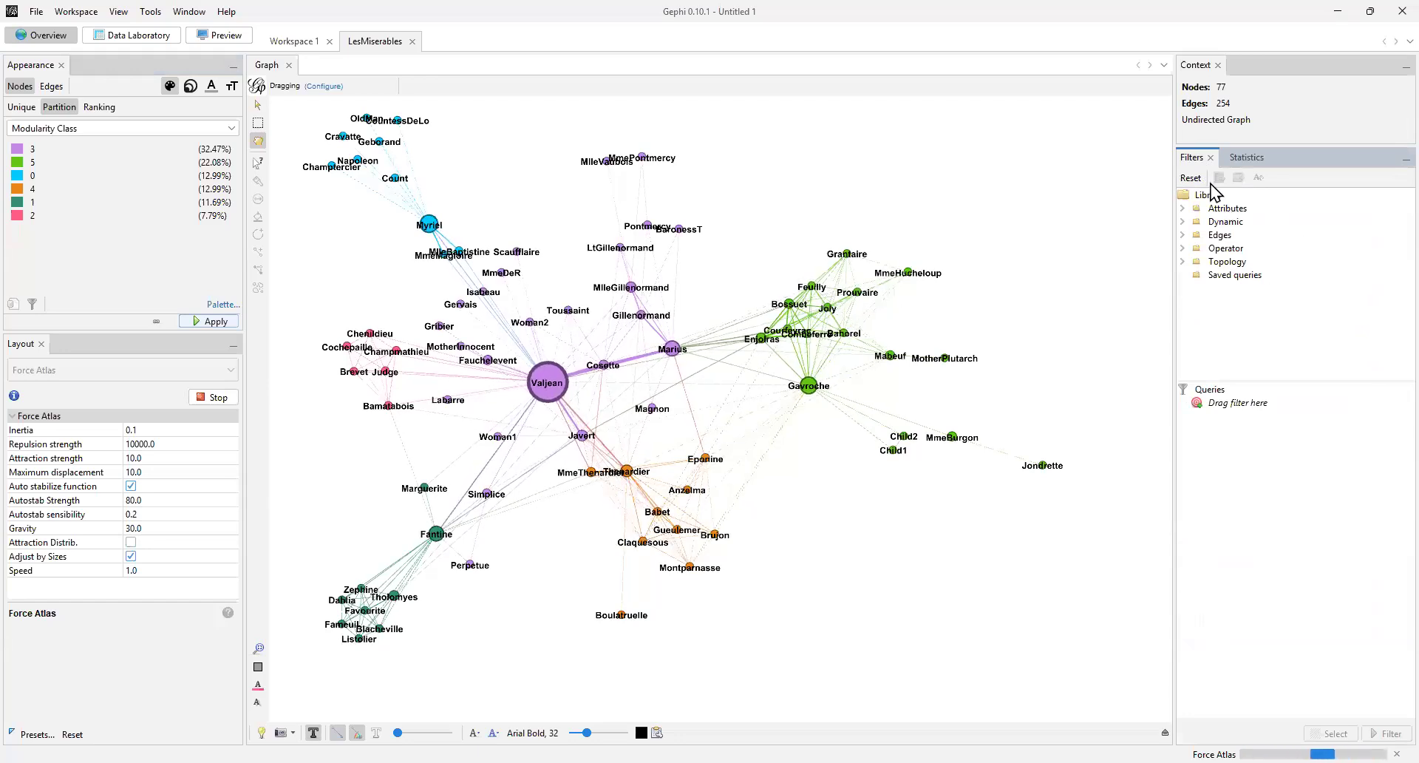
click(1243, 159)
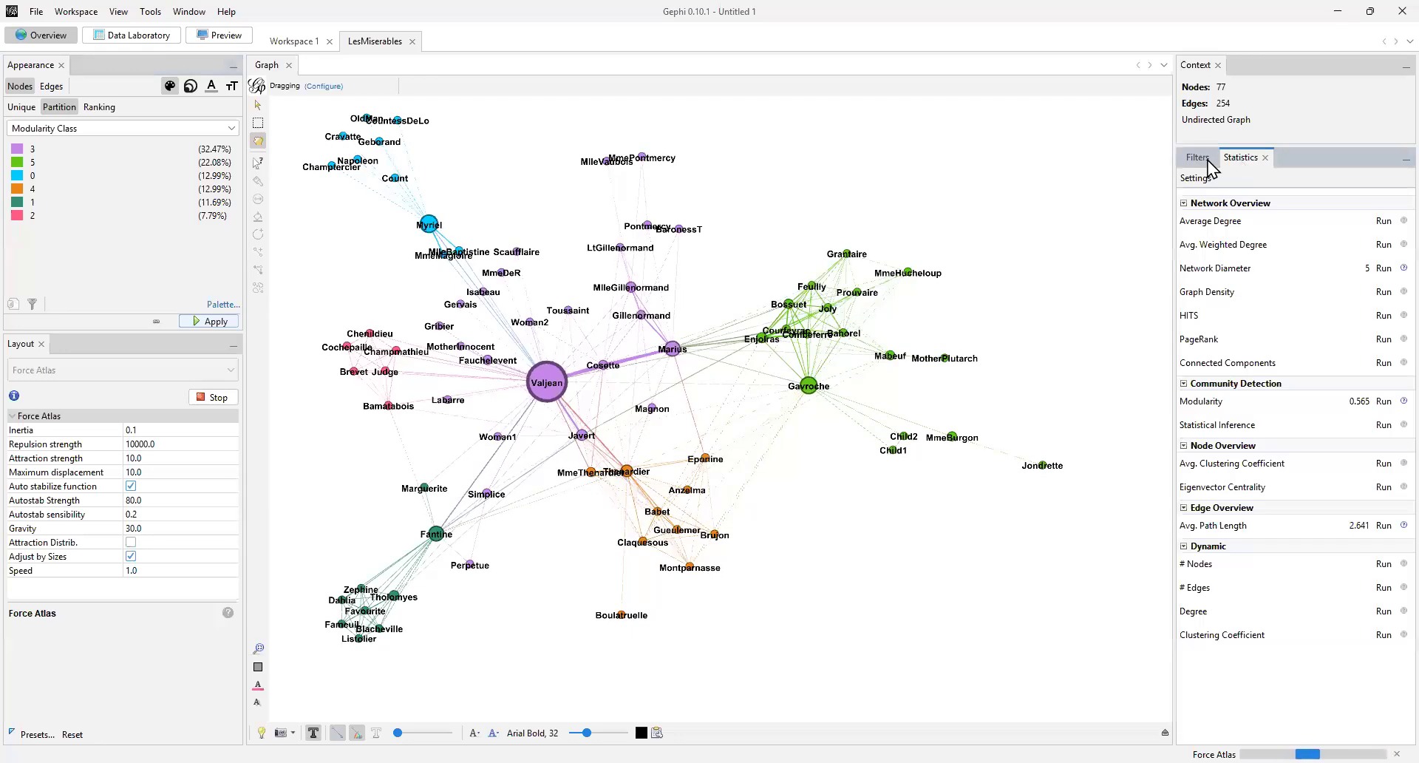
click(1199, 160)
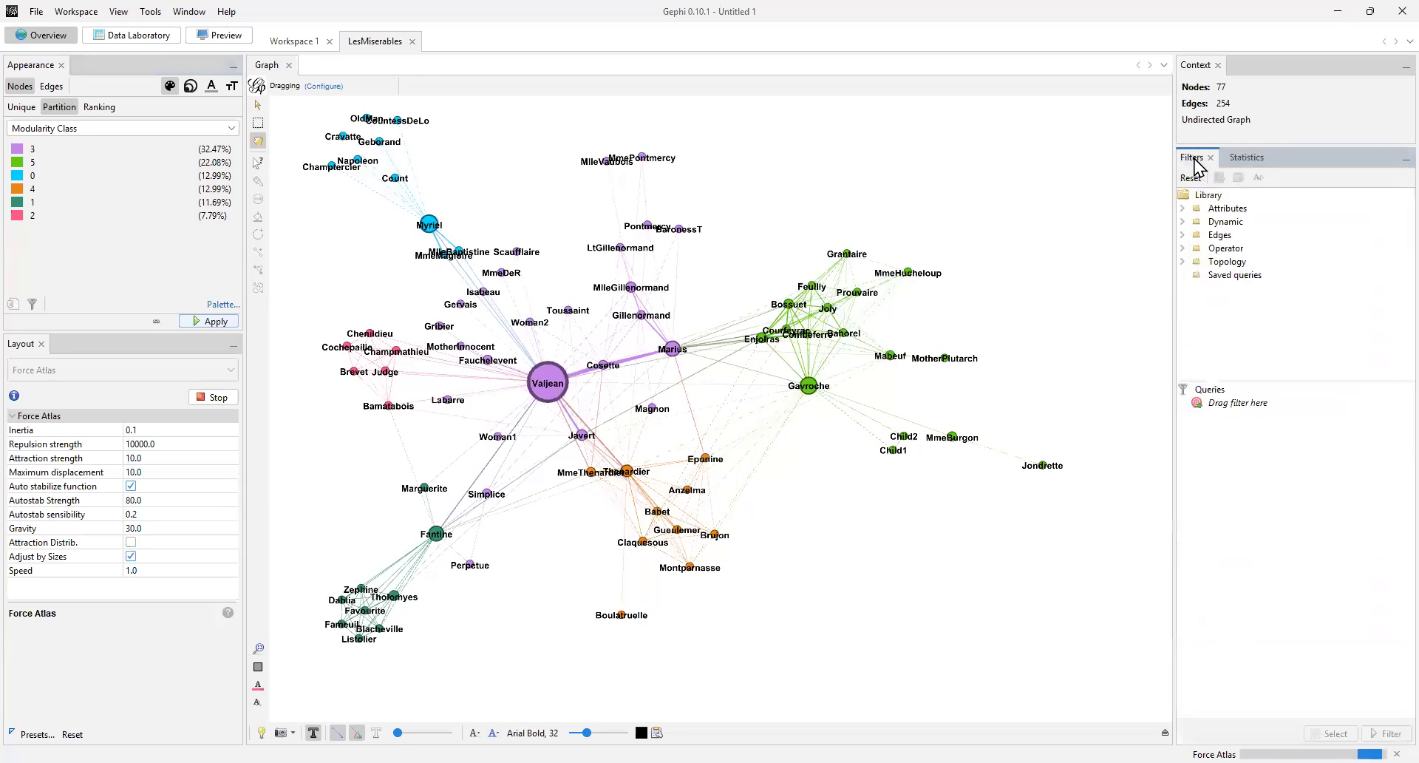
click(1183, 208)
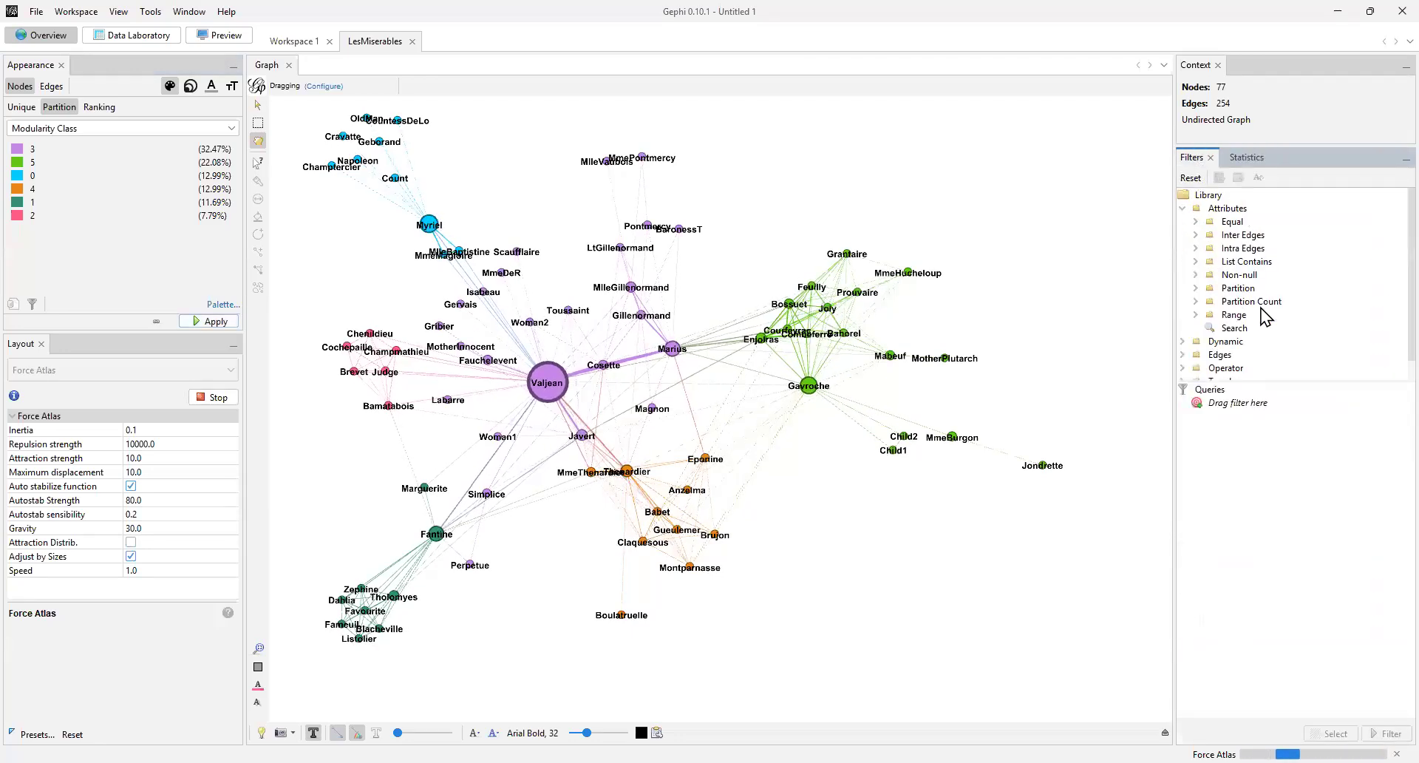
click(1197, 313)
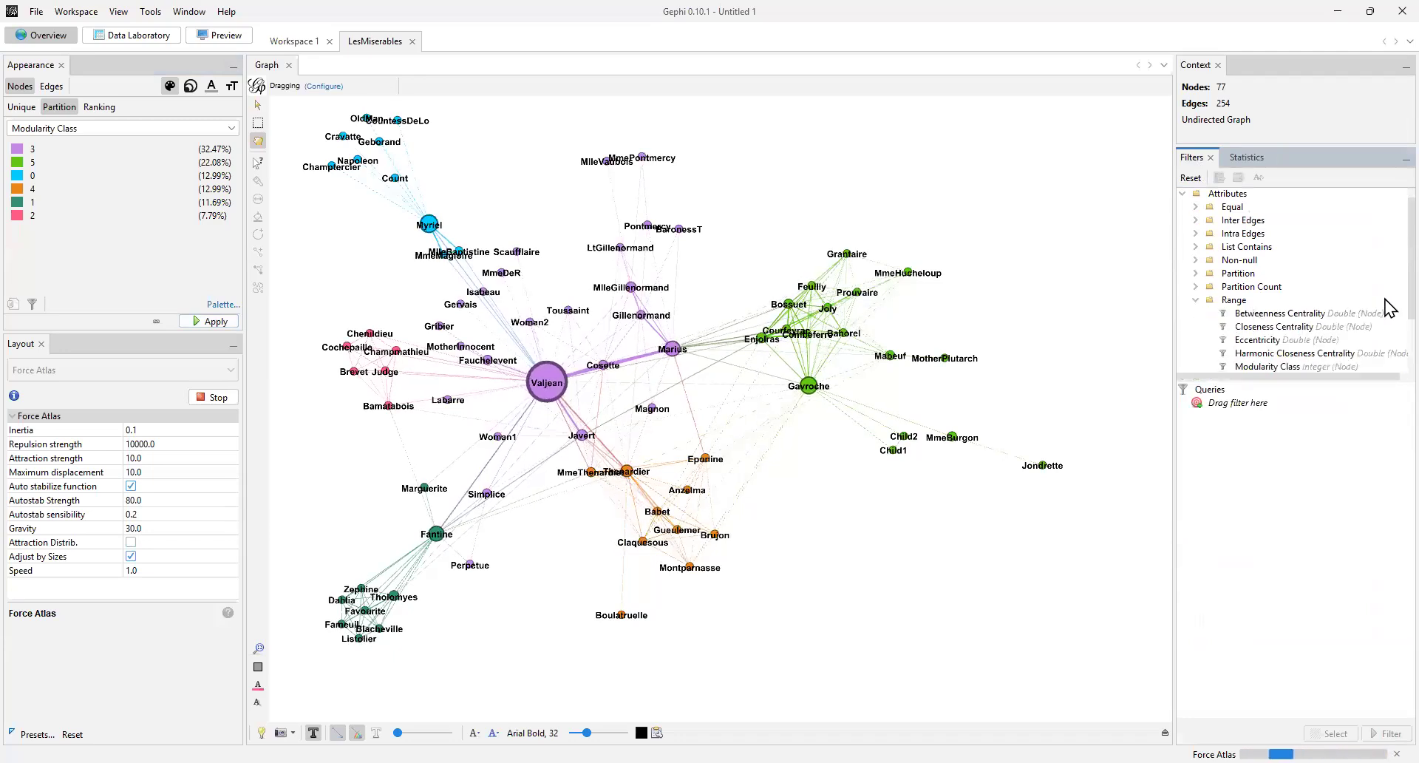
scroll(1386, 325, down, 5)
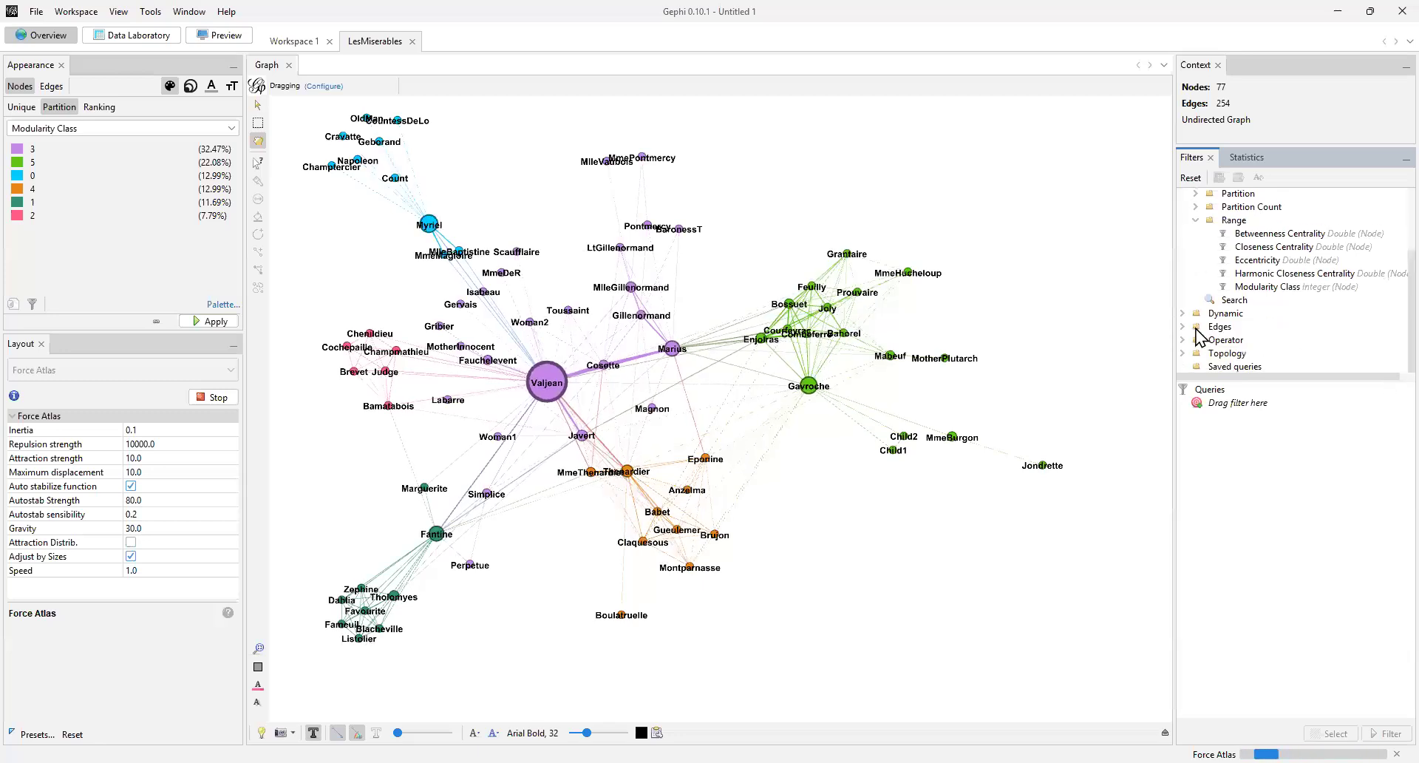
click(1182, 327)
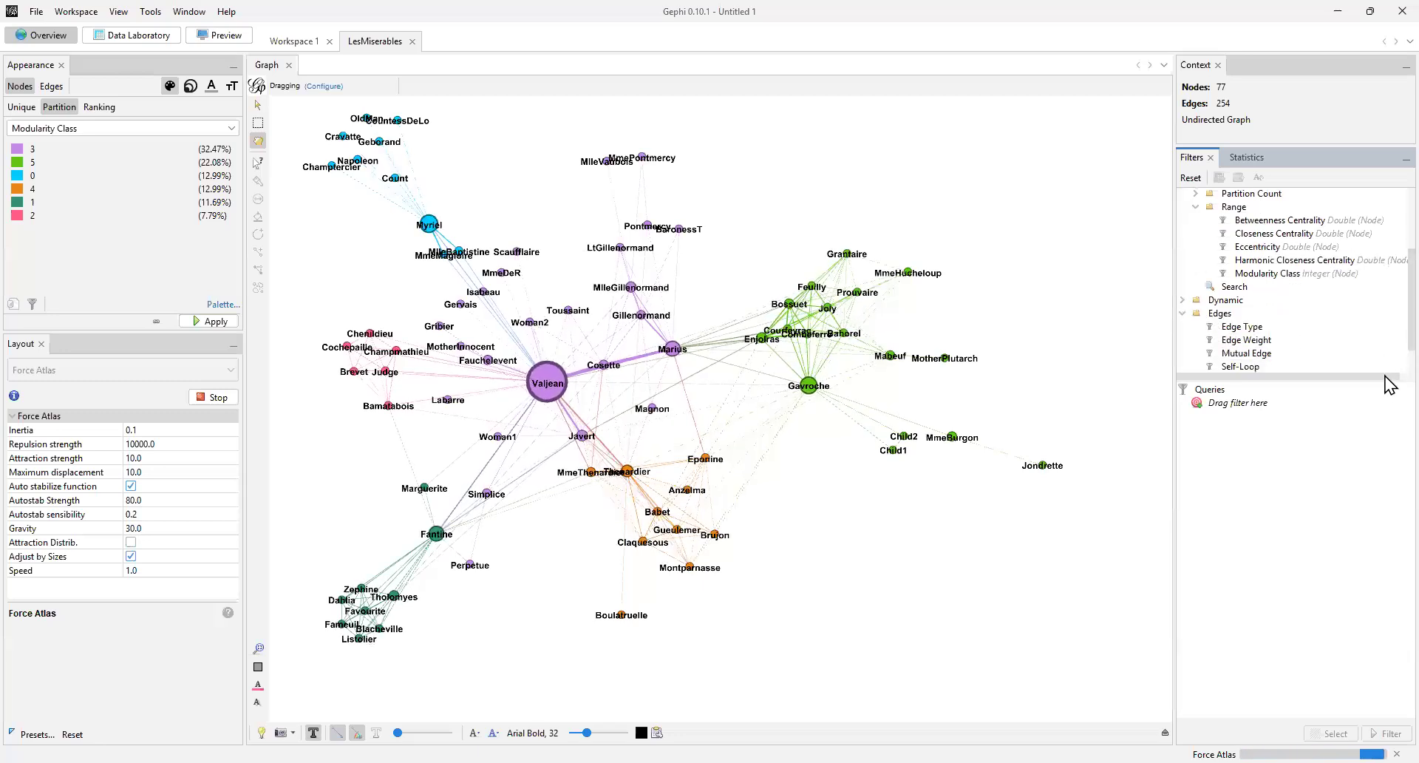
click(1183, 313)
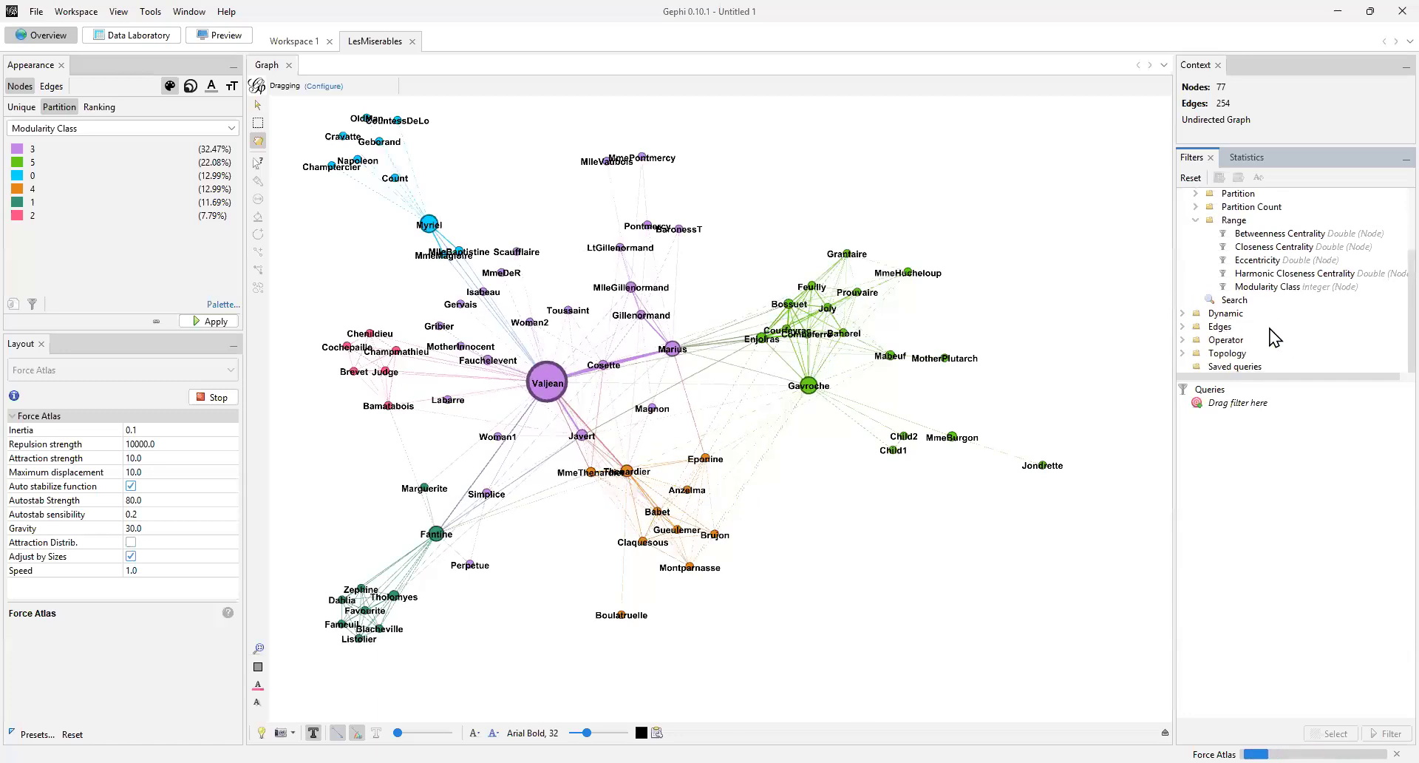
double_click(1226, 354)
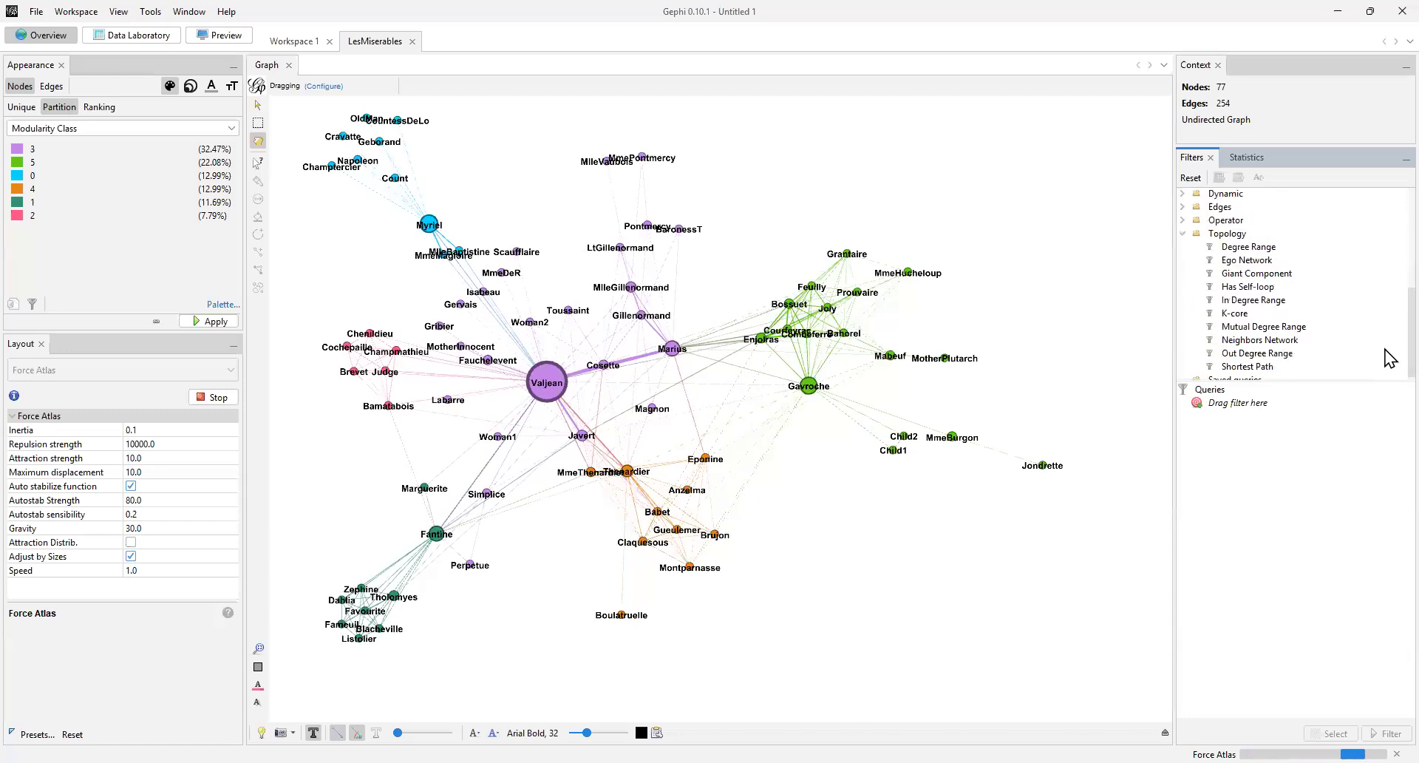
click(1263, 251)
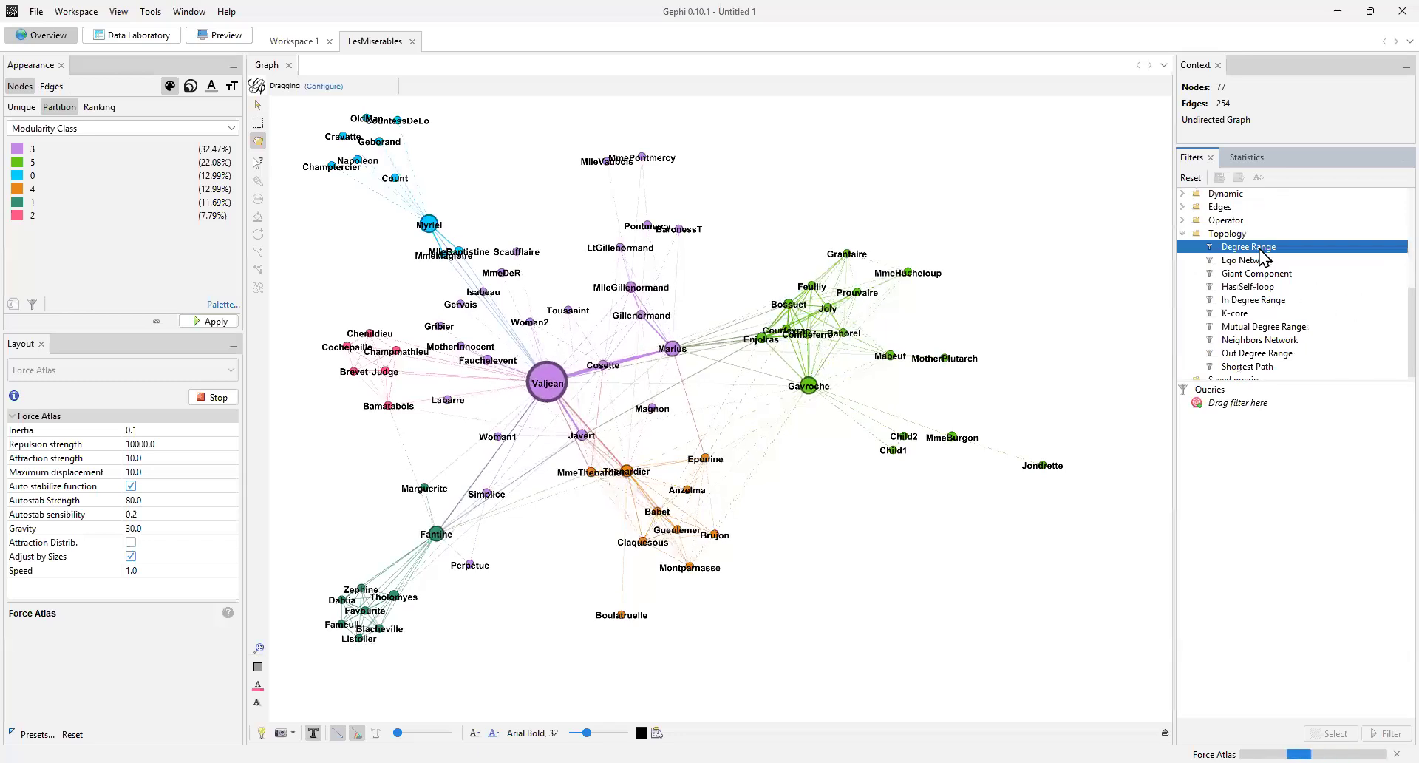
double_click(1261, 249)
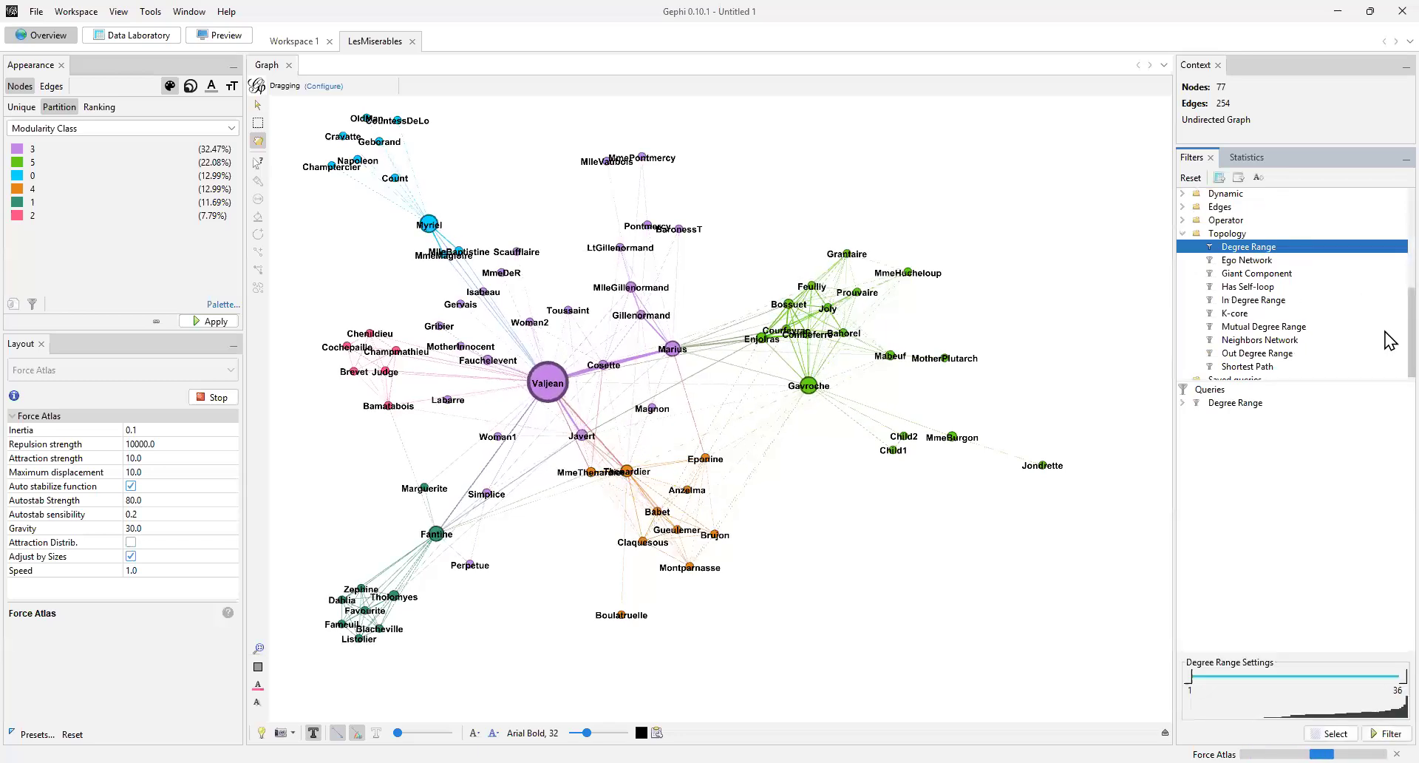
Collapse the Attributes filters, set the Degree Range filter's minimum to 2 with the maximum at 36, and apply it
scroll(1390, 340, up, 6)
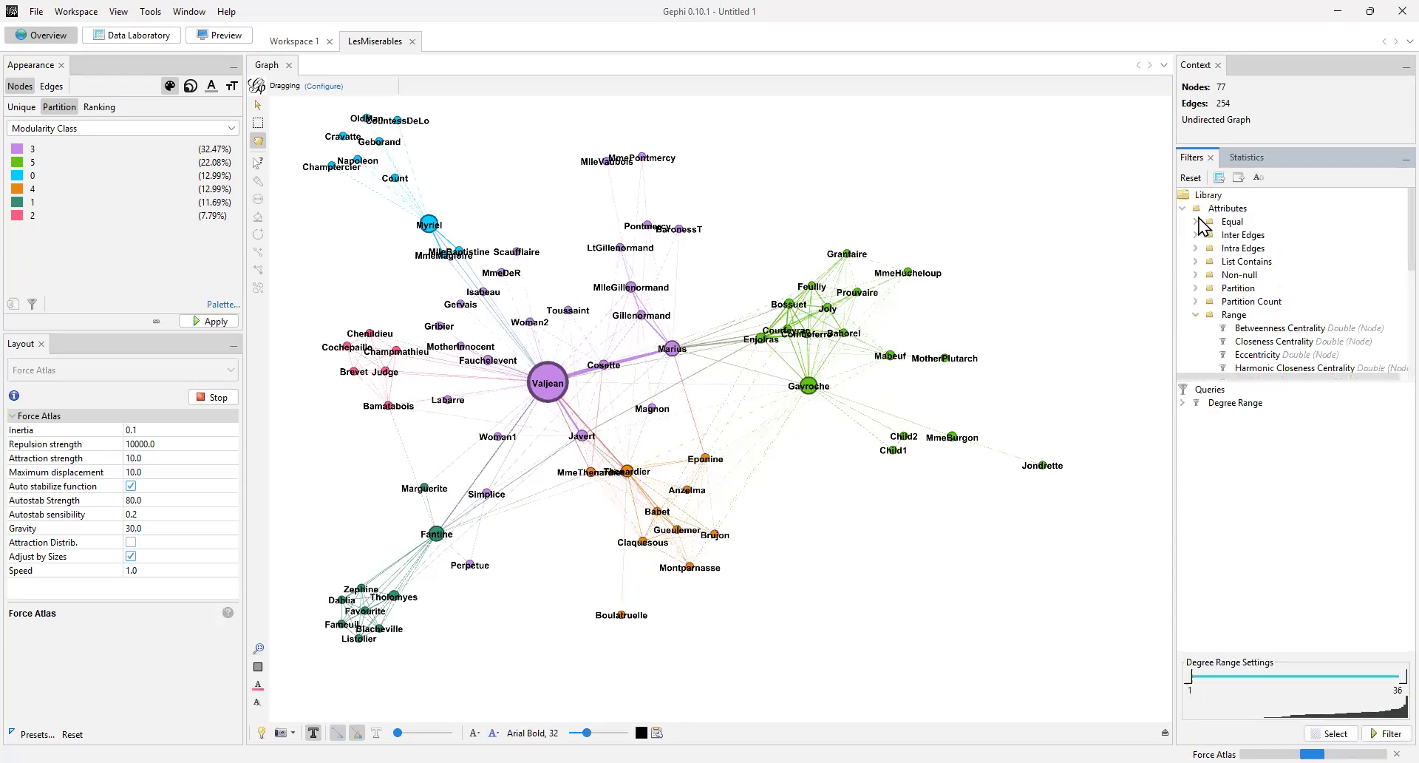
click(1182, 209)
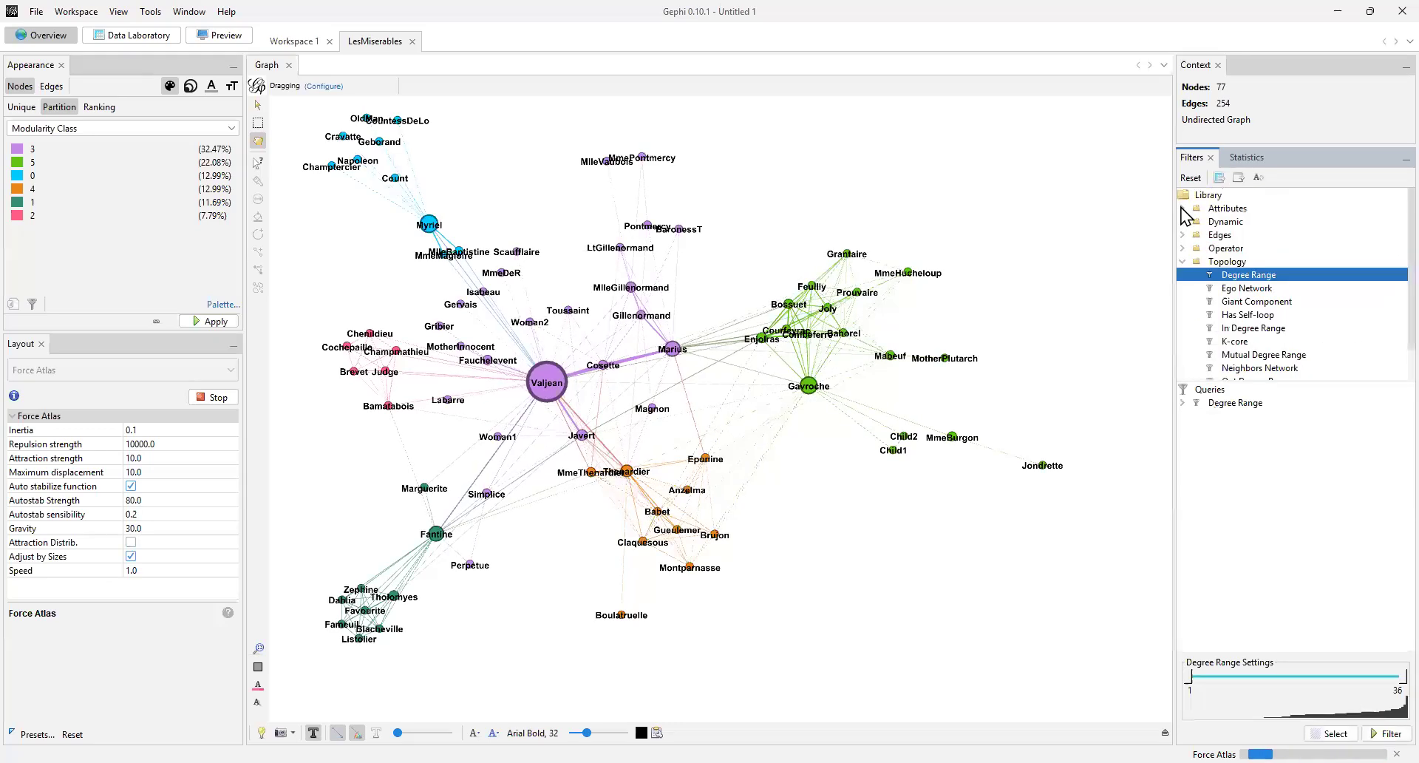
click(1183, 262)
click(1183, 262)
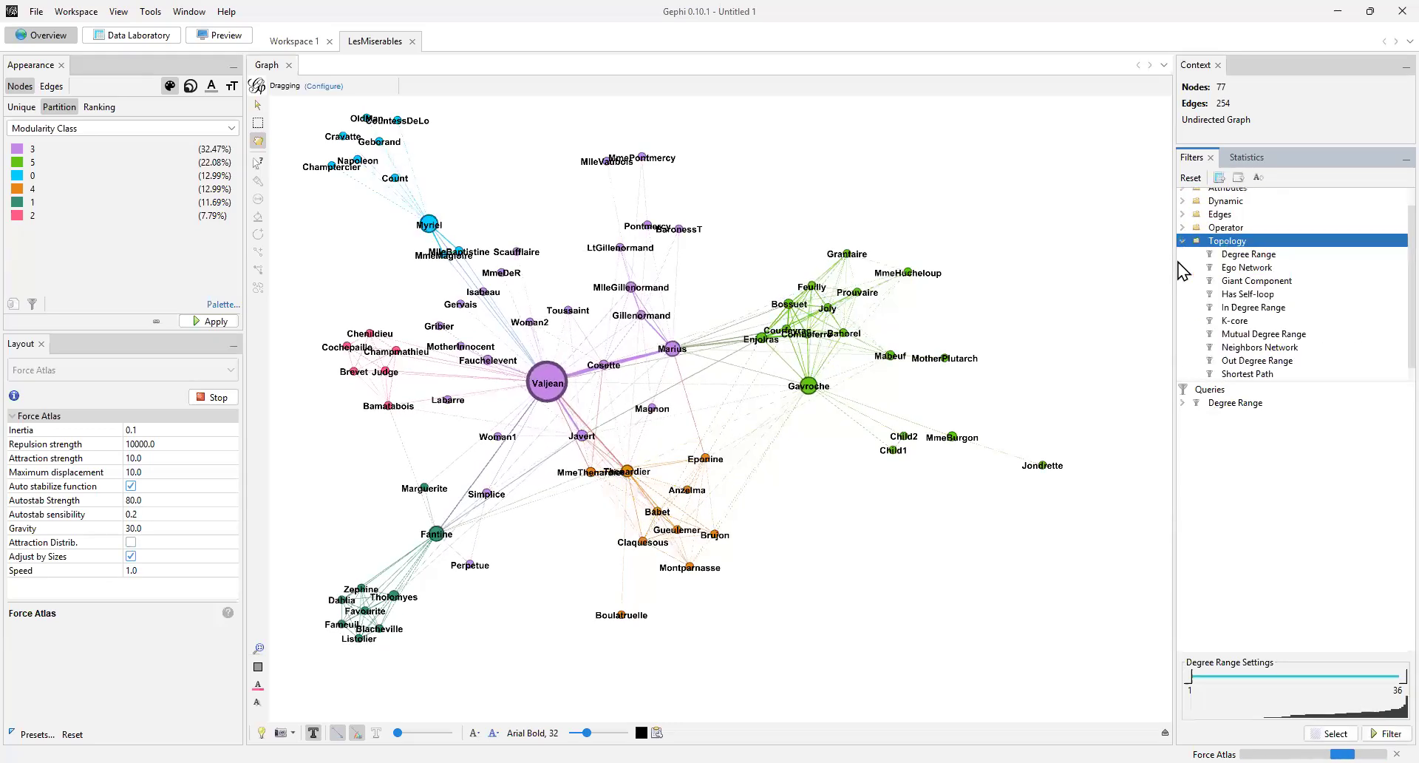
click(1264, 255)
scroll(1390, 332, up, 1)
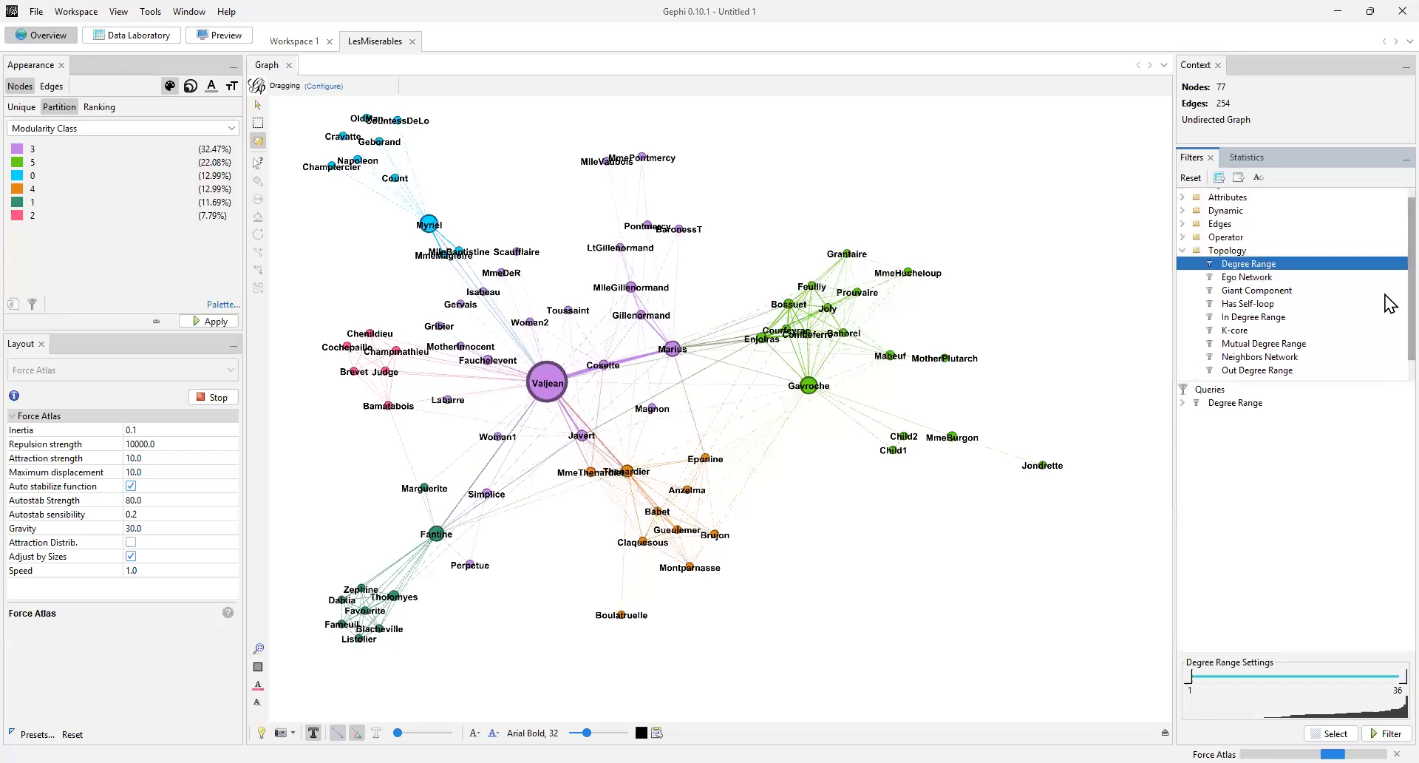
scroll(1387, 303, up, 1)
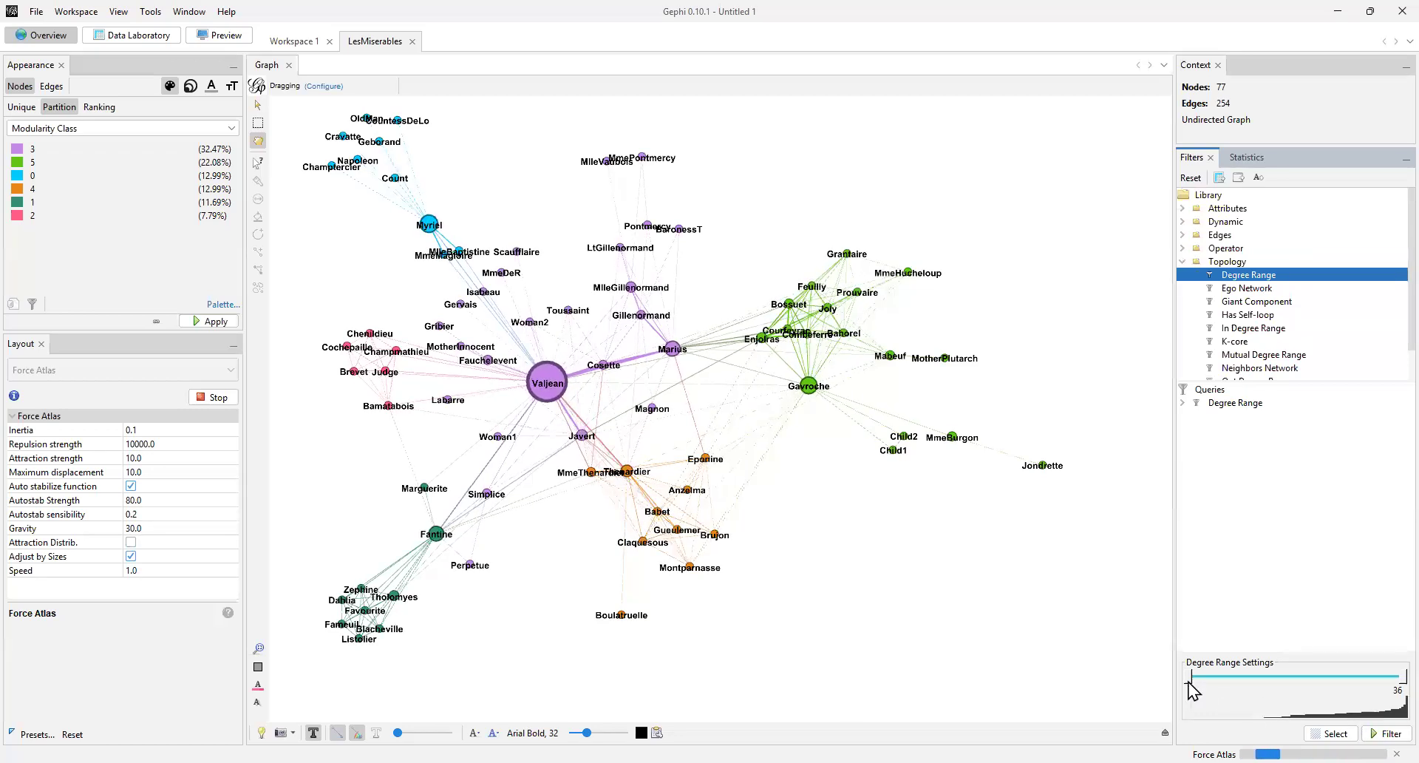
drag(1190, 687, 1196, 689)
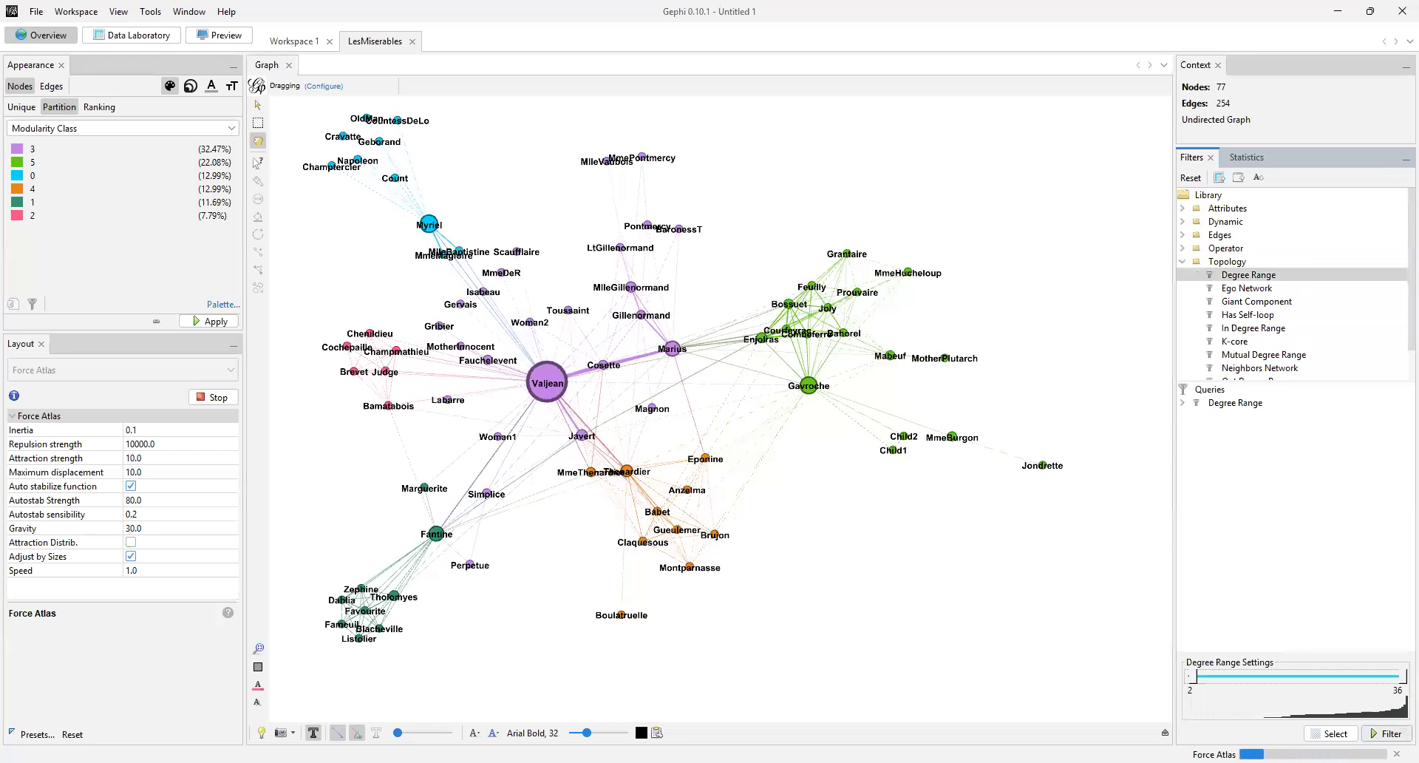
click(1386, 733)
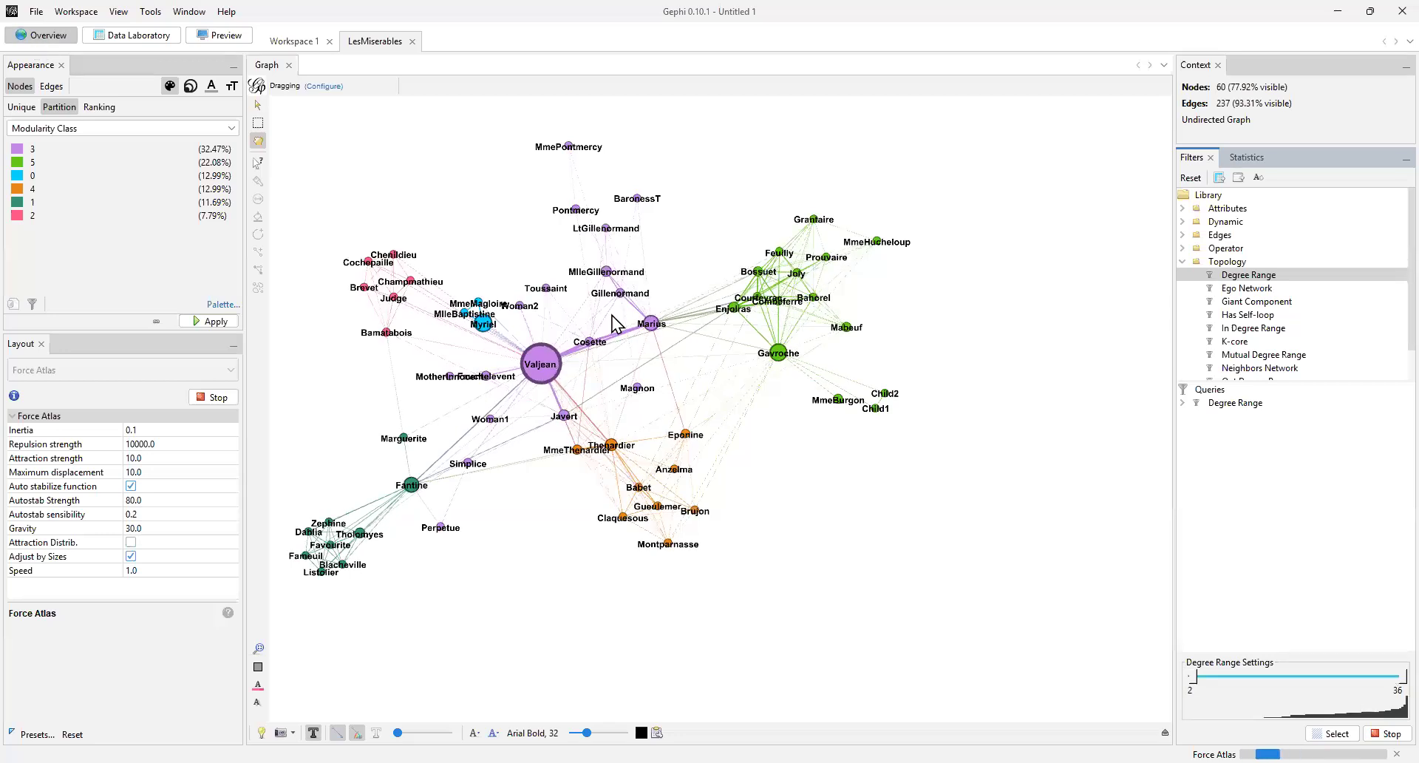
Examine the filtered nodes table with its centrality and modularity columns in the Data Laboratory, and check the additional table actions
click(133, 37)
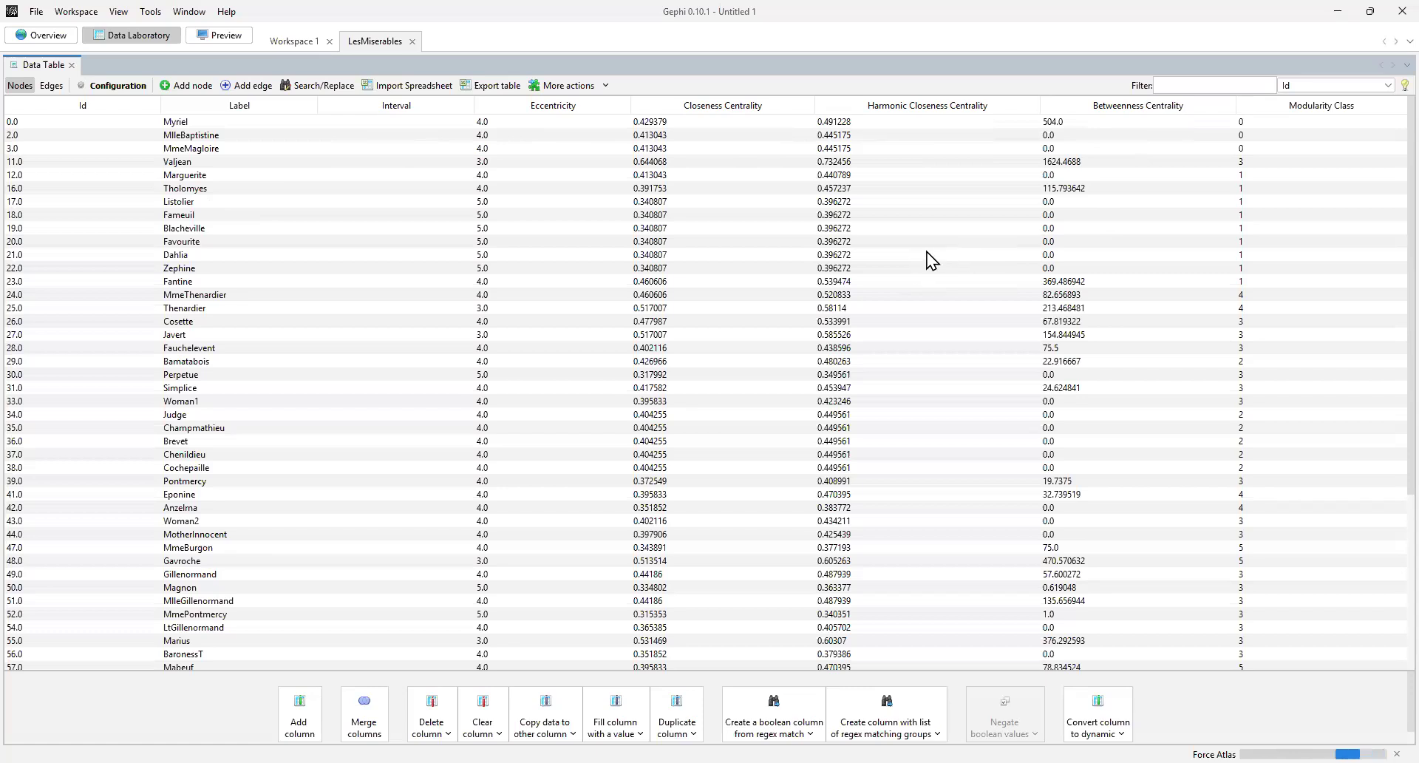
scroll(1385, 509, down, 2)
scroll(1387, 481, up, 2)
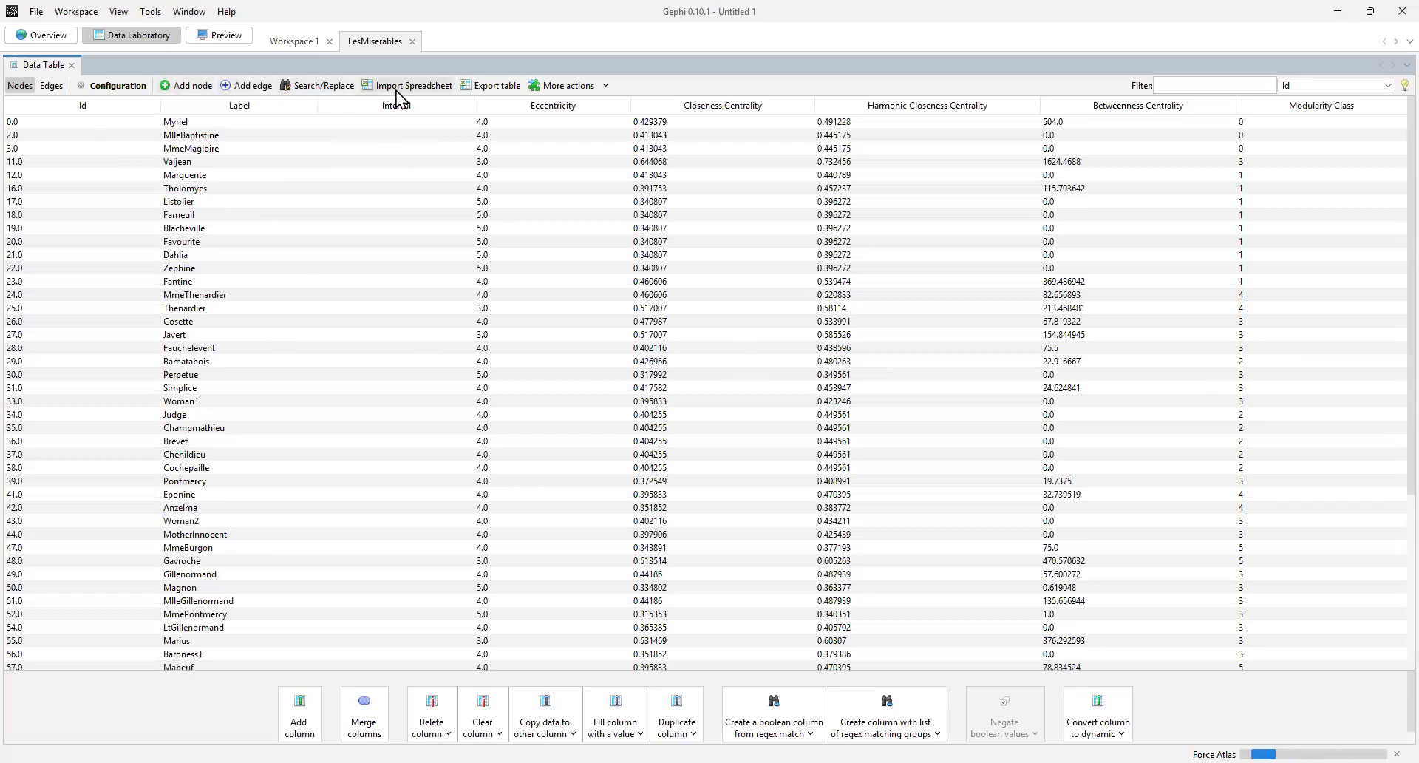
click(606, 85)
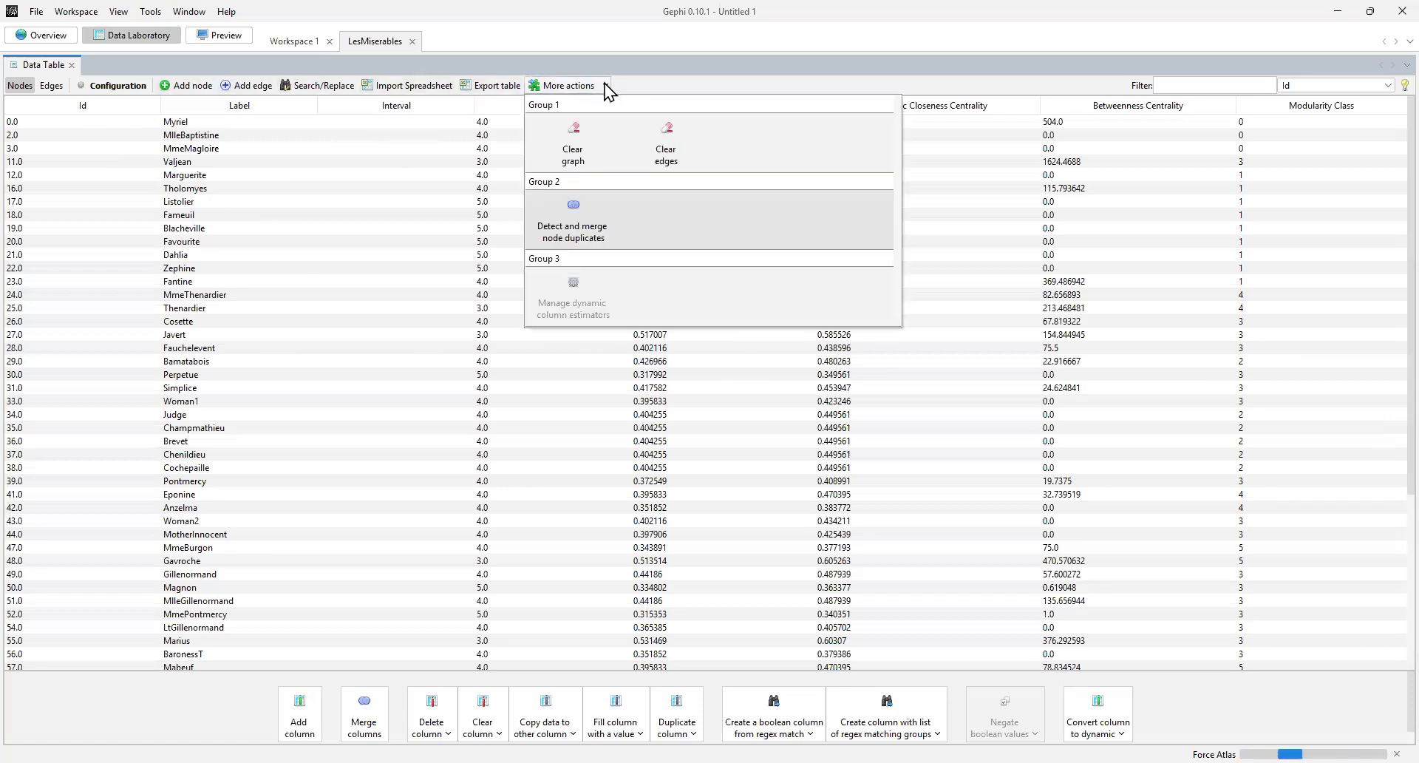
click(511, 69)
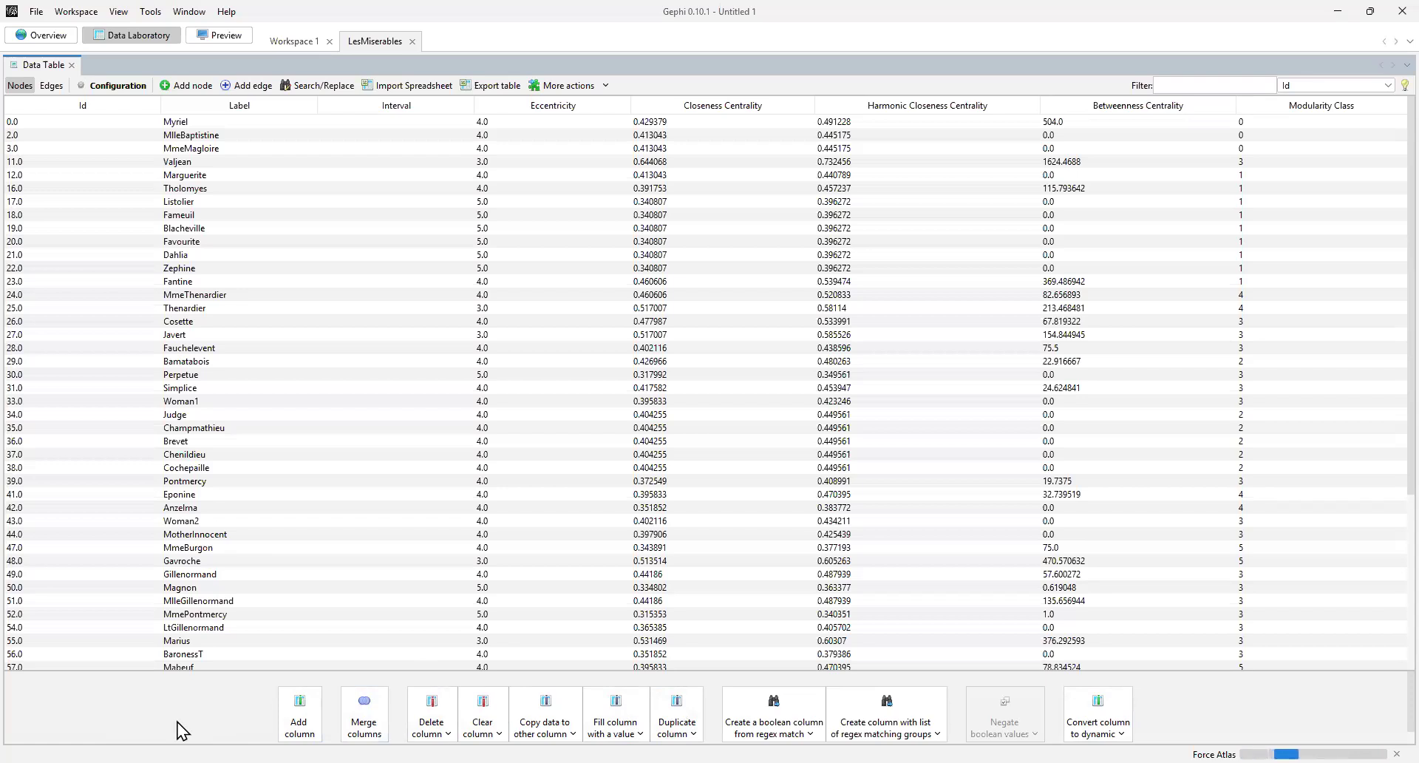
Open the Preview workspace, compare the rendered preview with the graph view, and look over the preview and layout settings
click(219, 38)
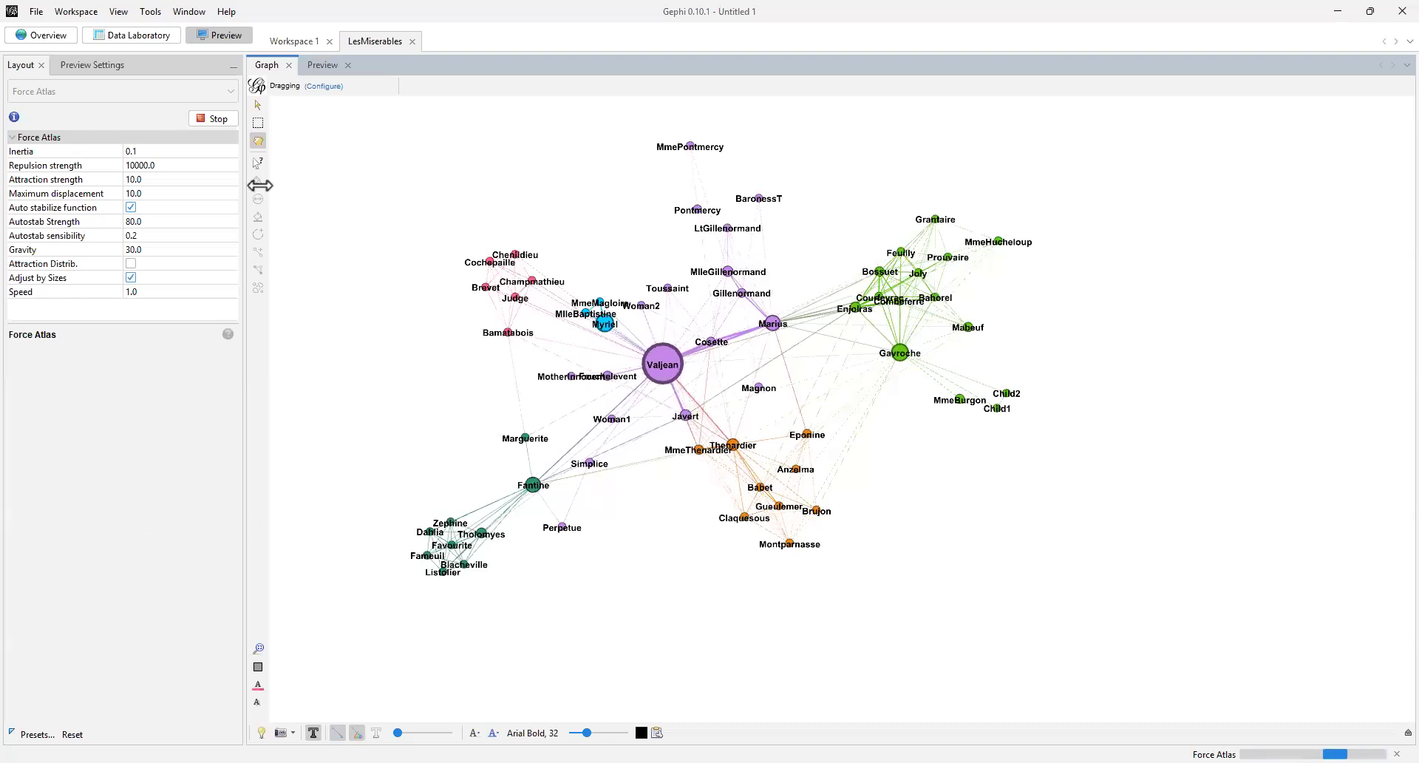
click(320, 65)
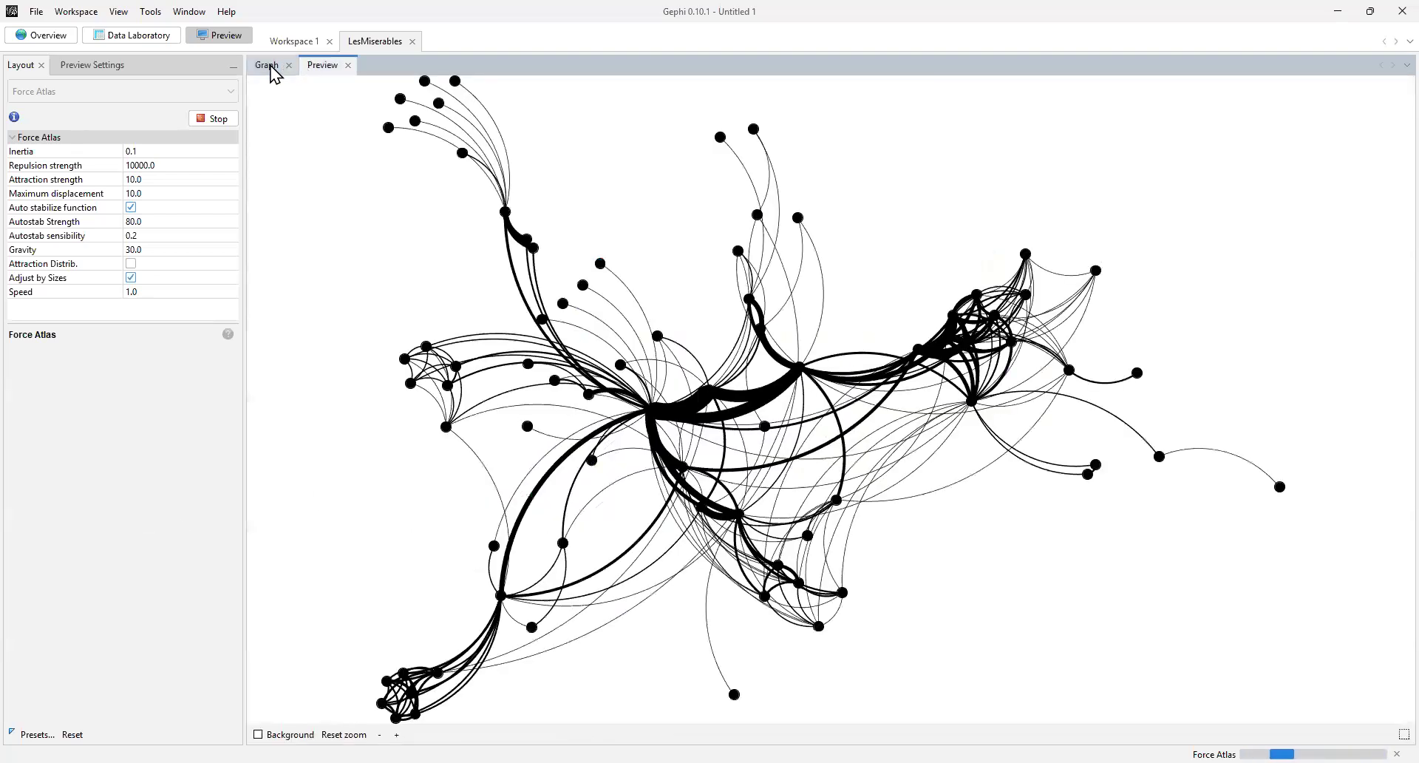
click(267, 66)
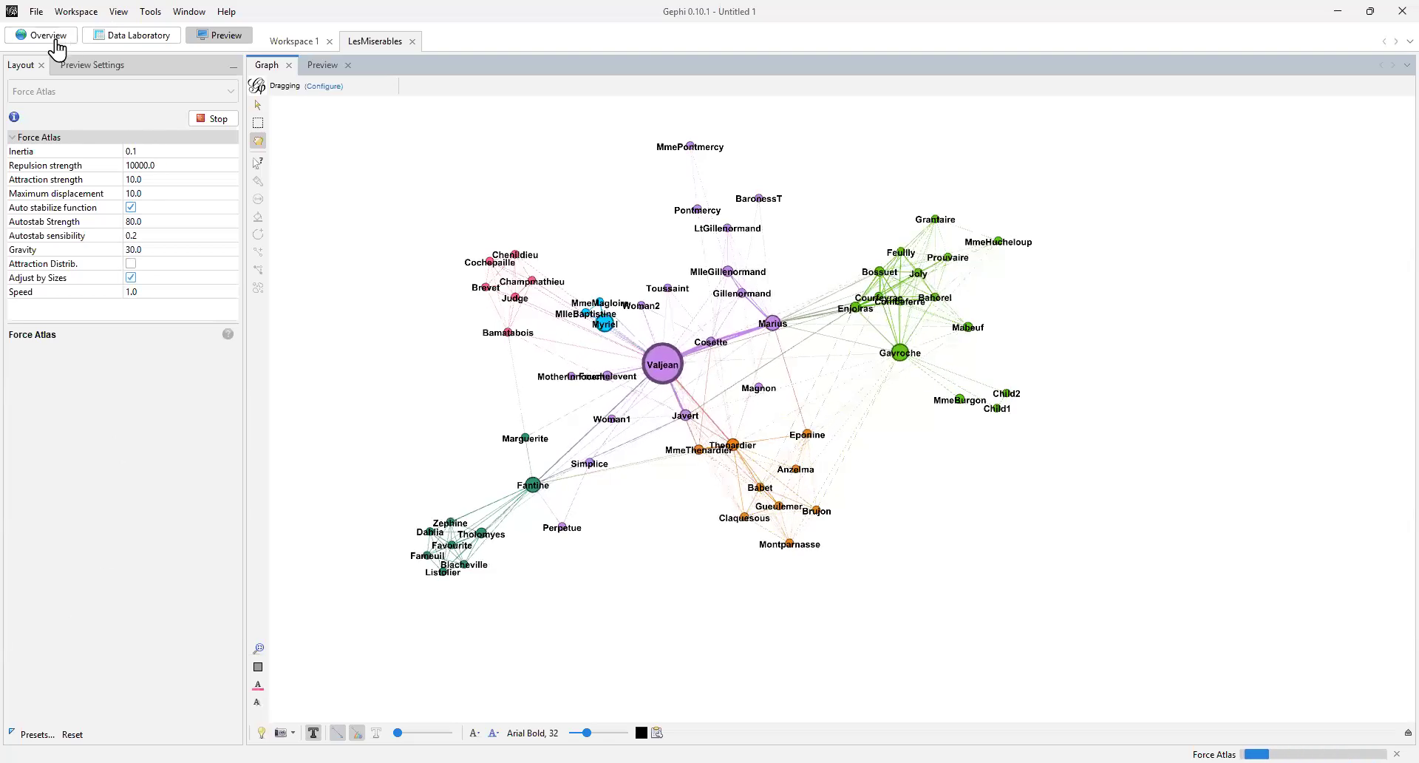
click(73, 62)
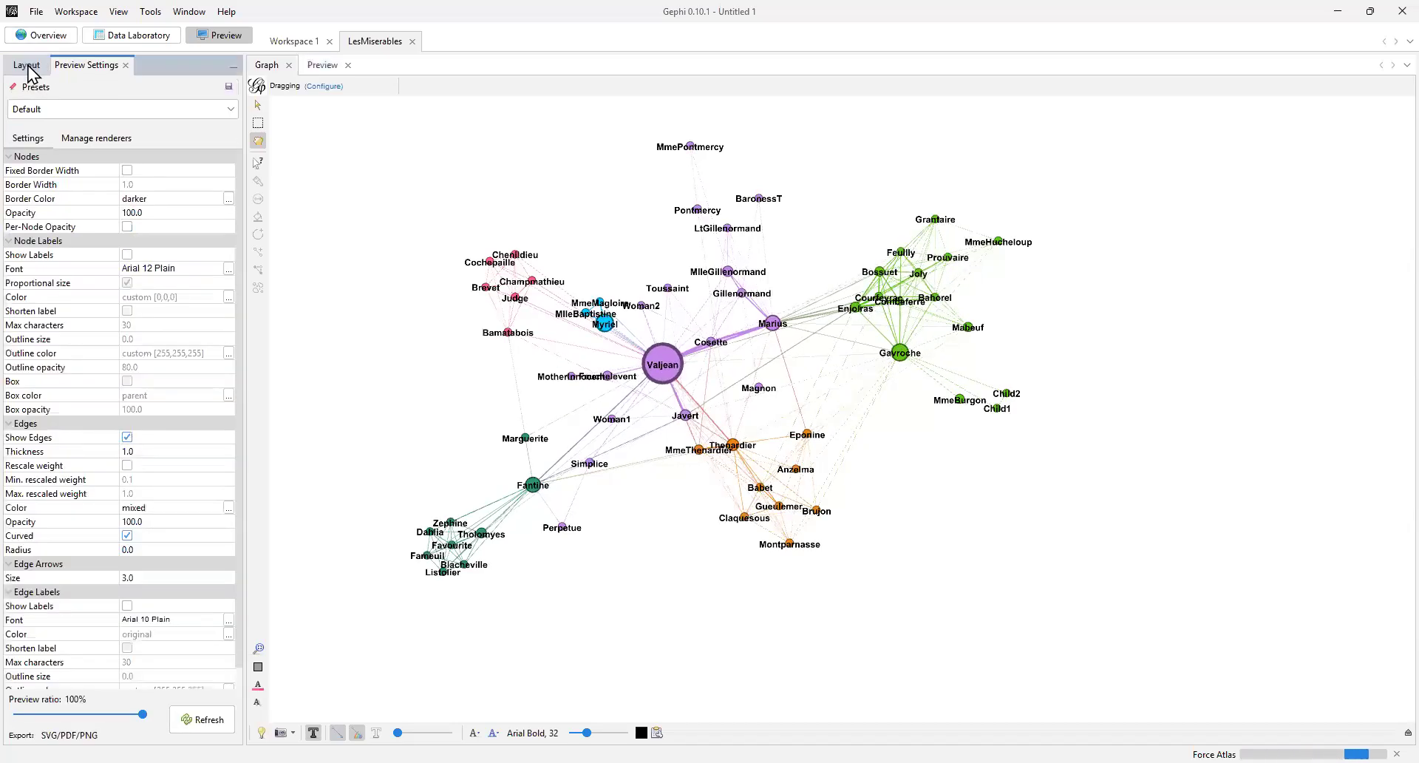
click(201, 720)
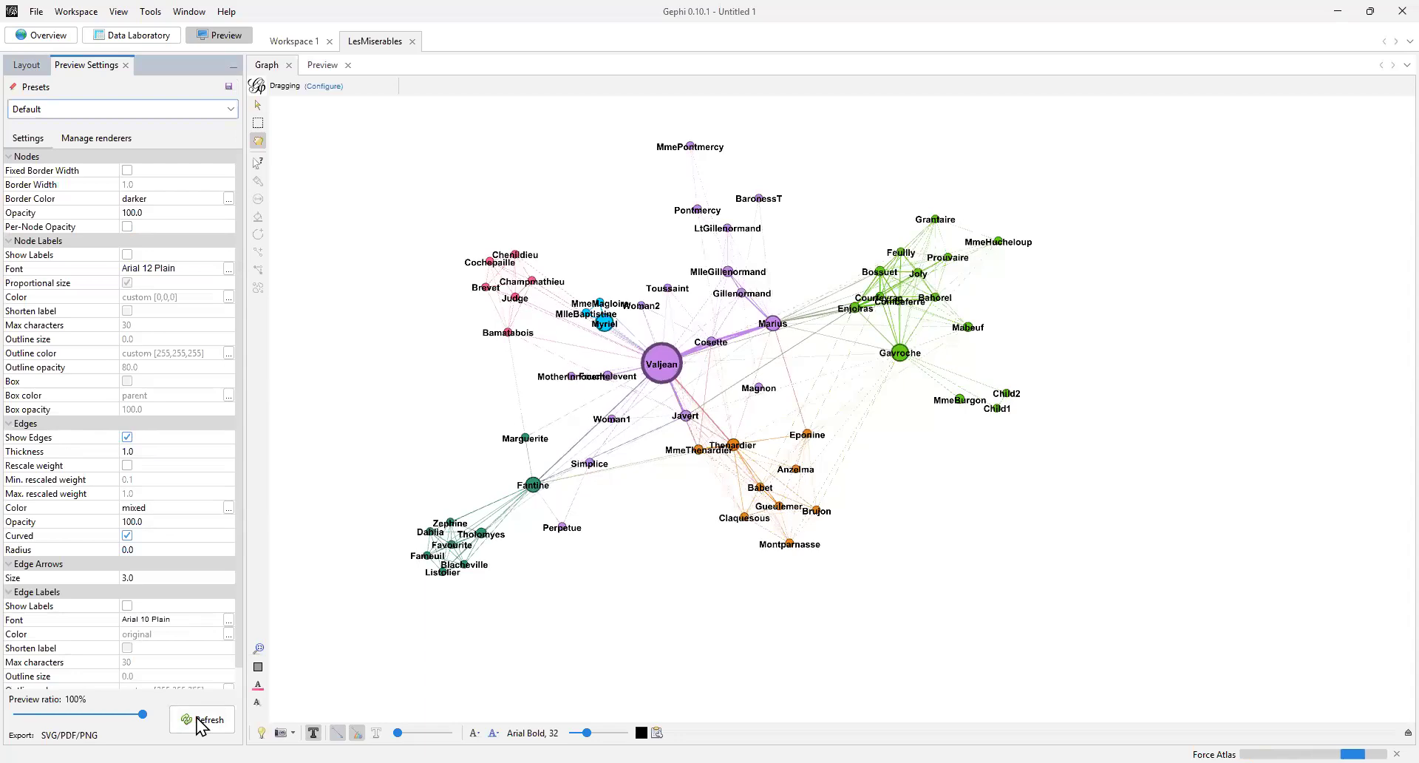
click(29, 69)
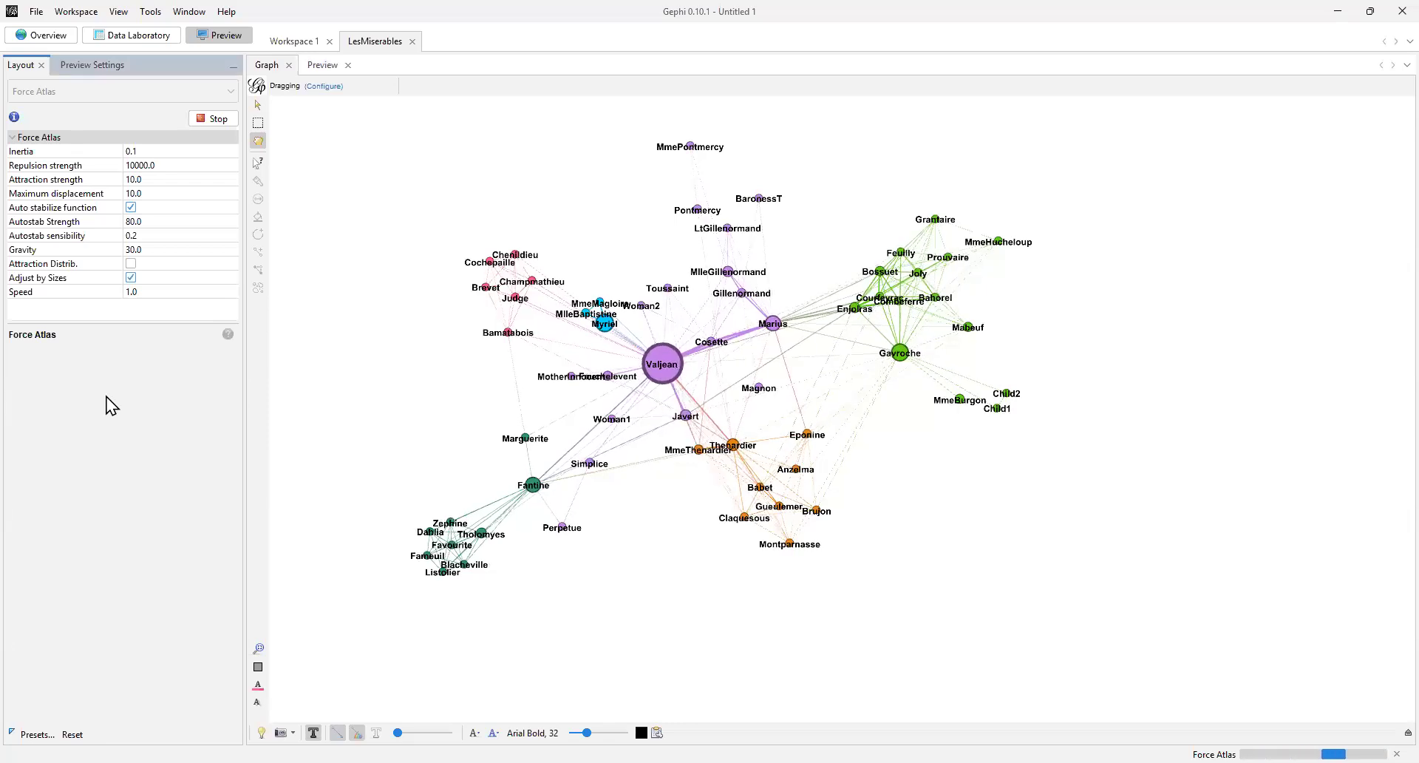
Turn on node labels in the preview settings, refresh the preview, and review the remaining node, edge and edge label options
click(100, 66)
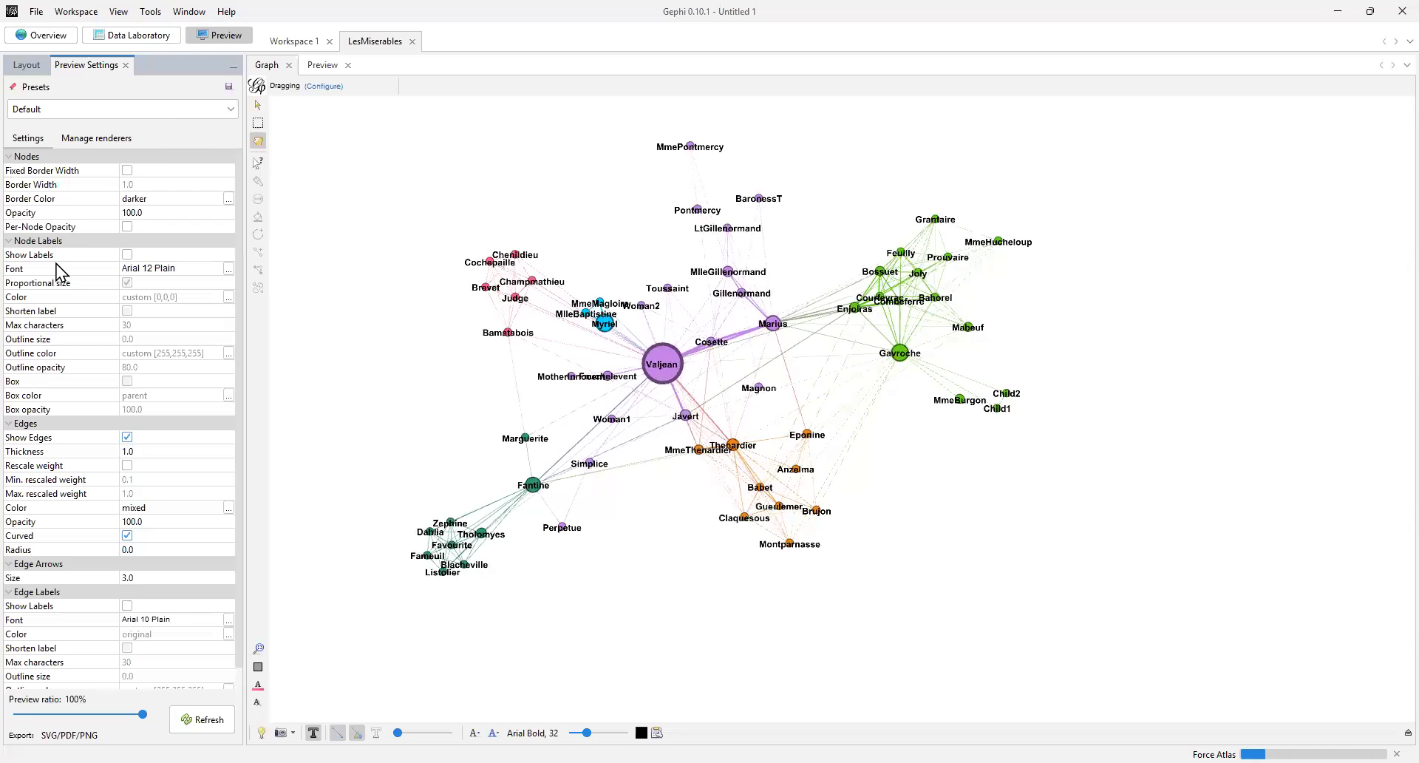
click(127, 255)
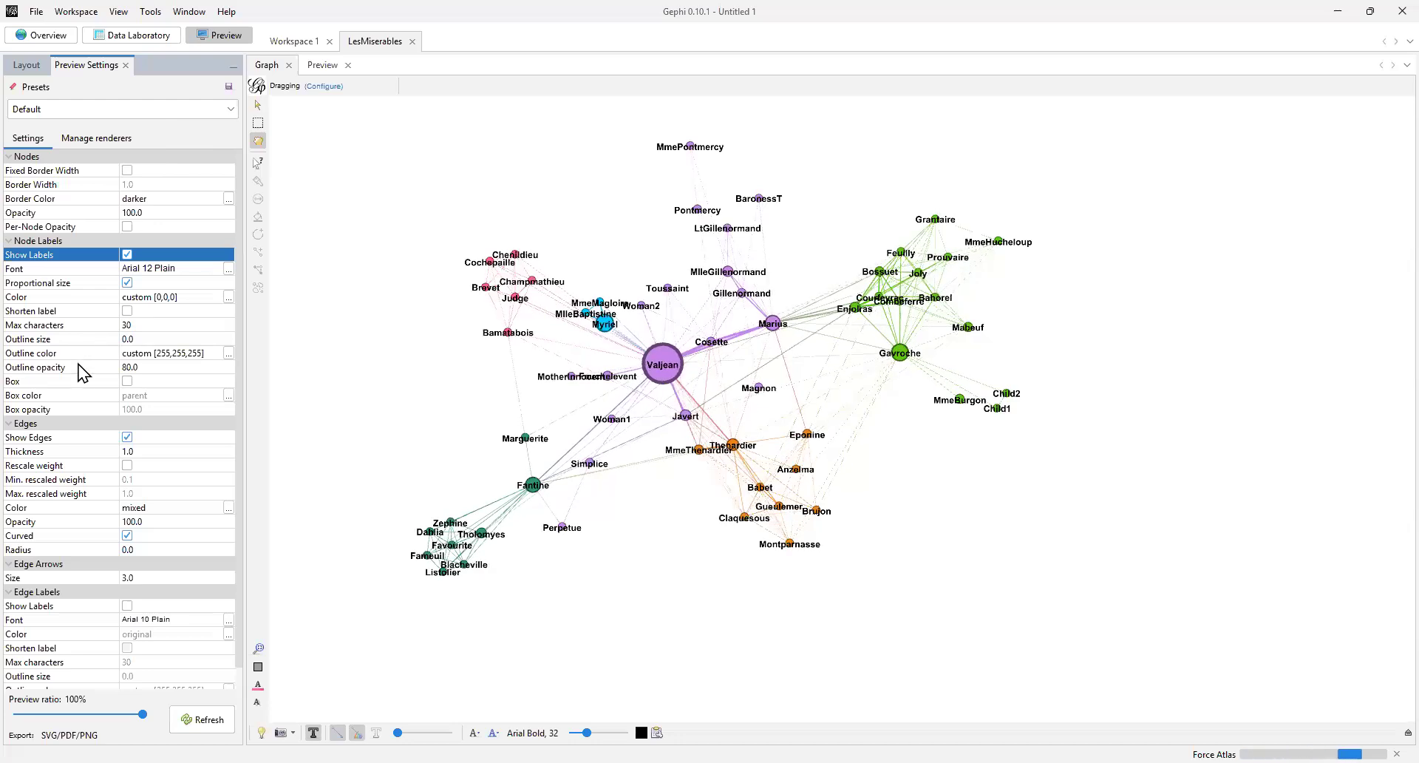
click(207, 722)
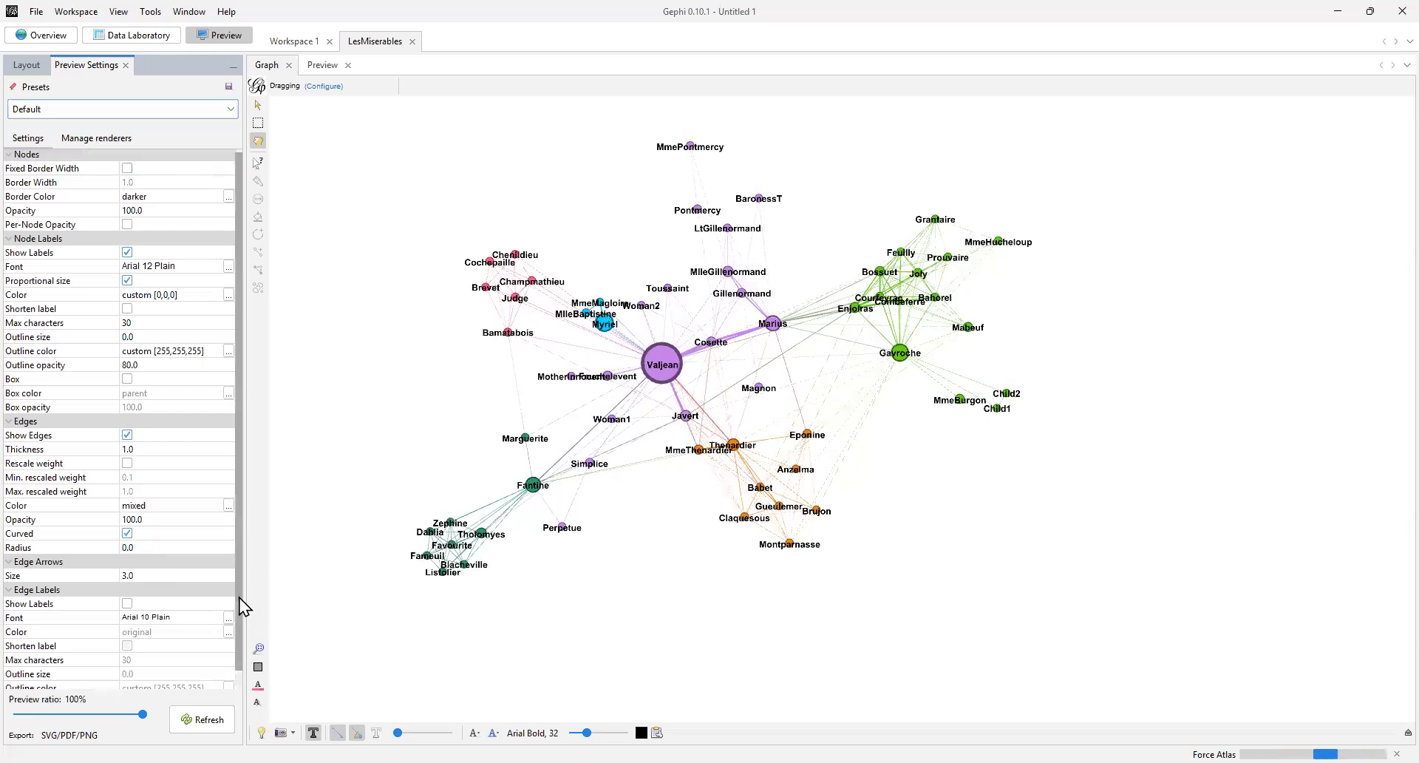
scroll(241, 640, down, 1)
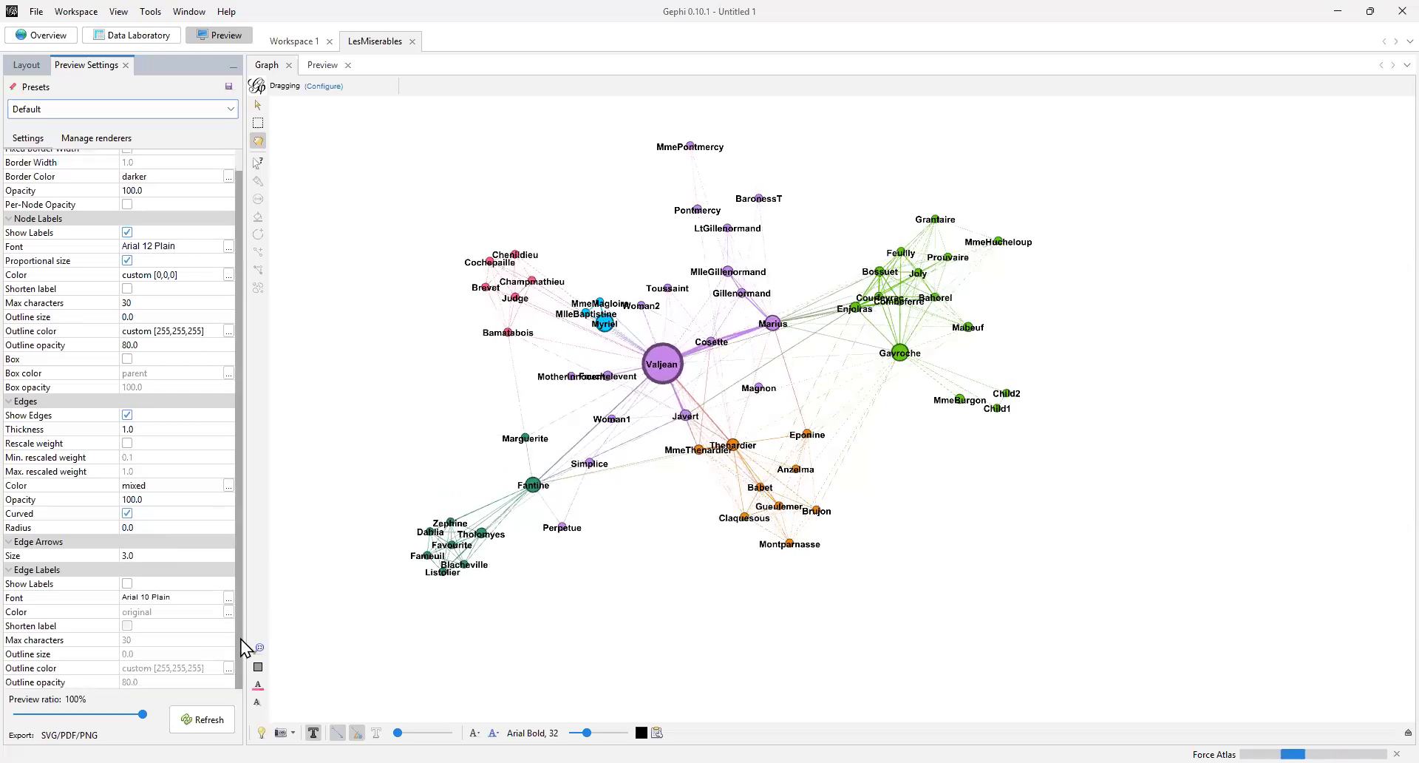
scroll(241, 640, up, 1)
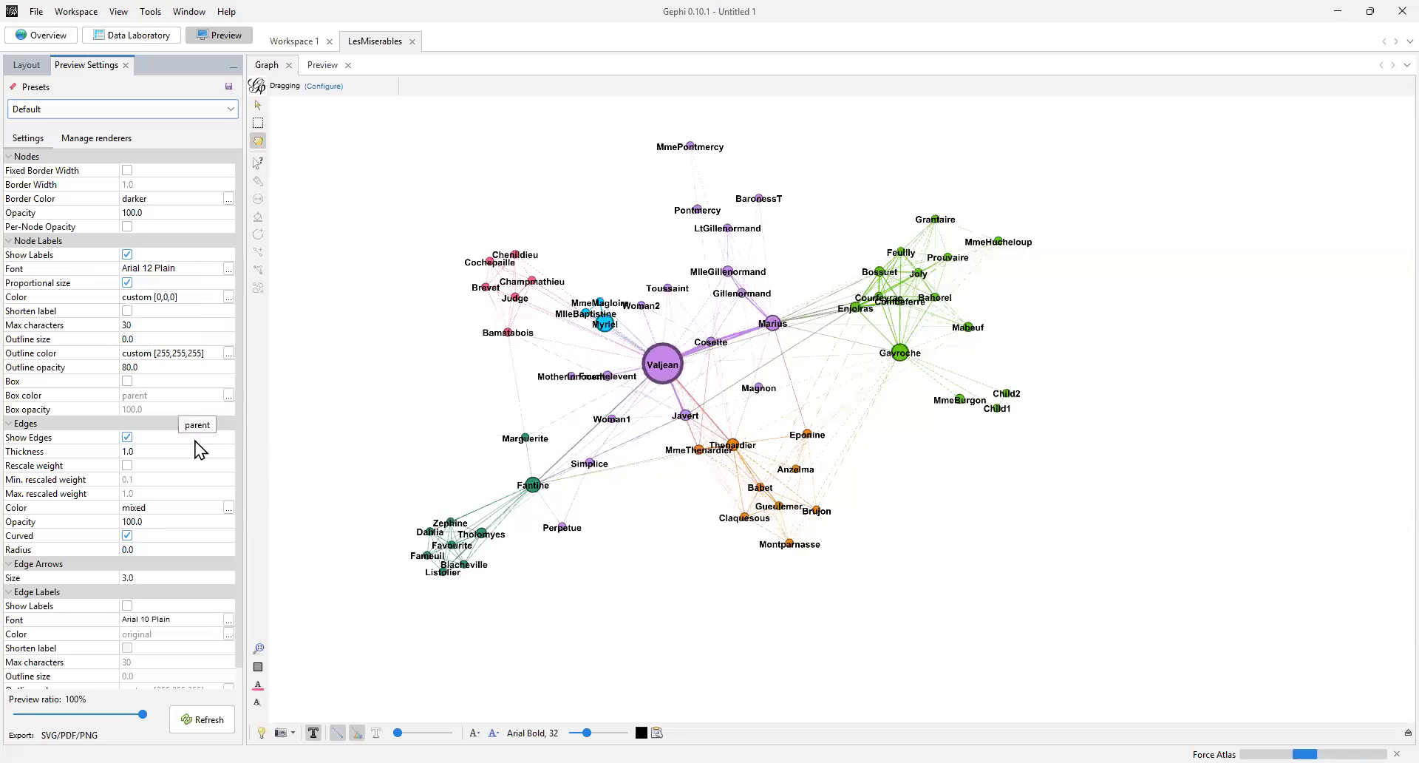
scroll(238, 586, down, 2)
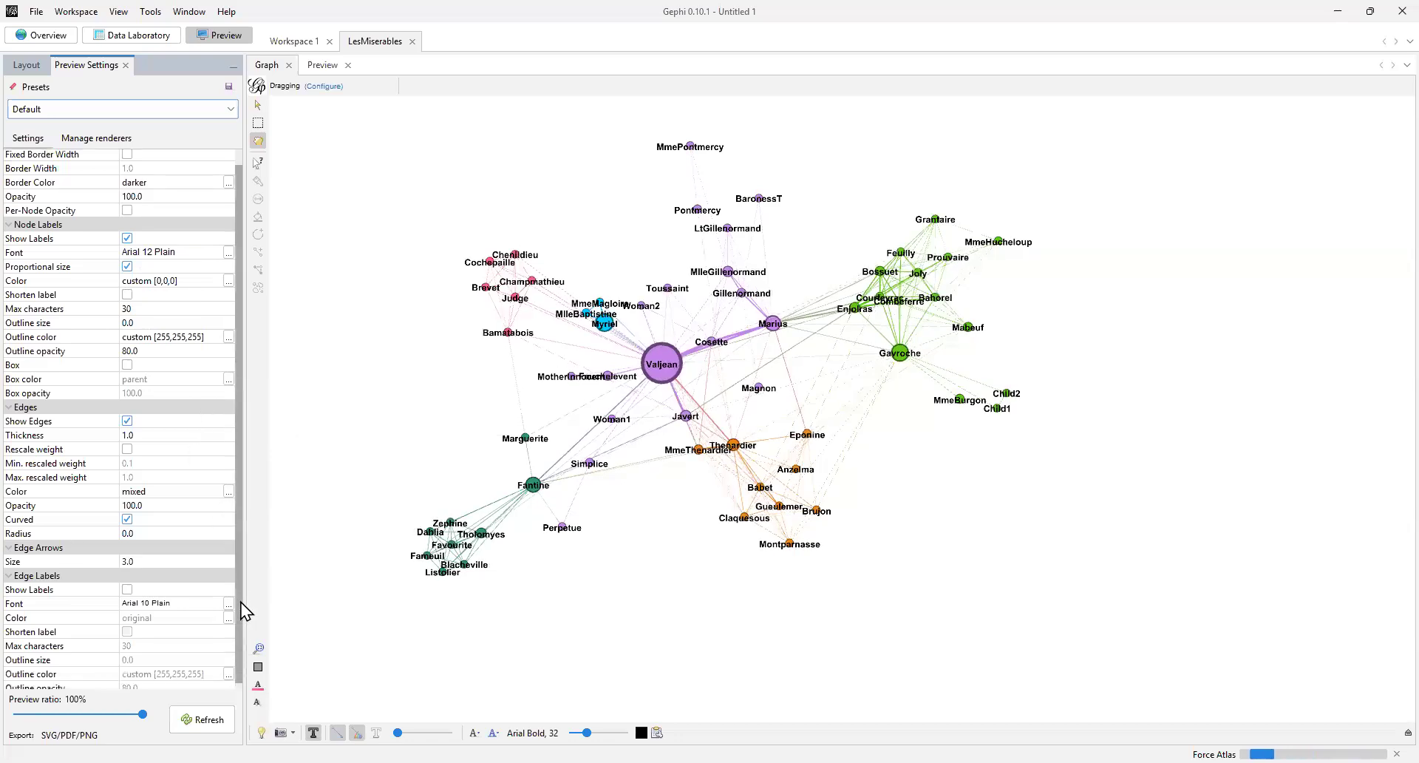
scroll(242, 534, up, 2)
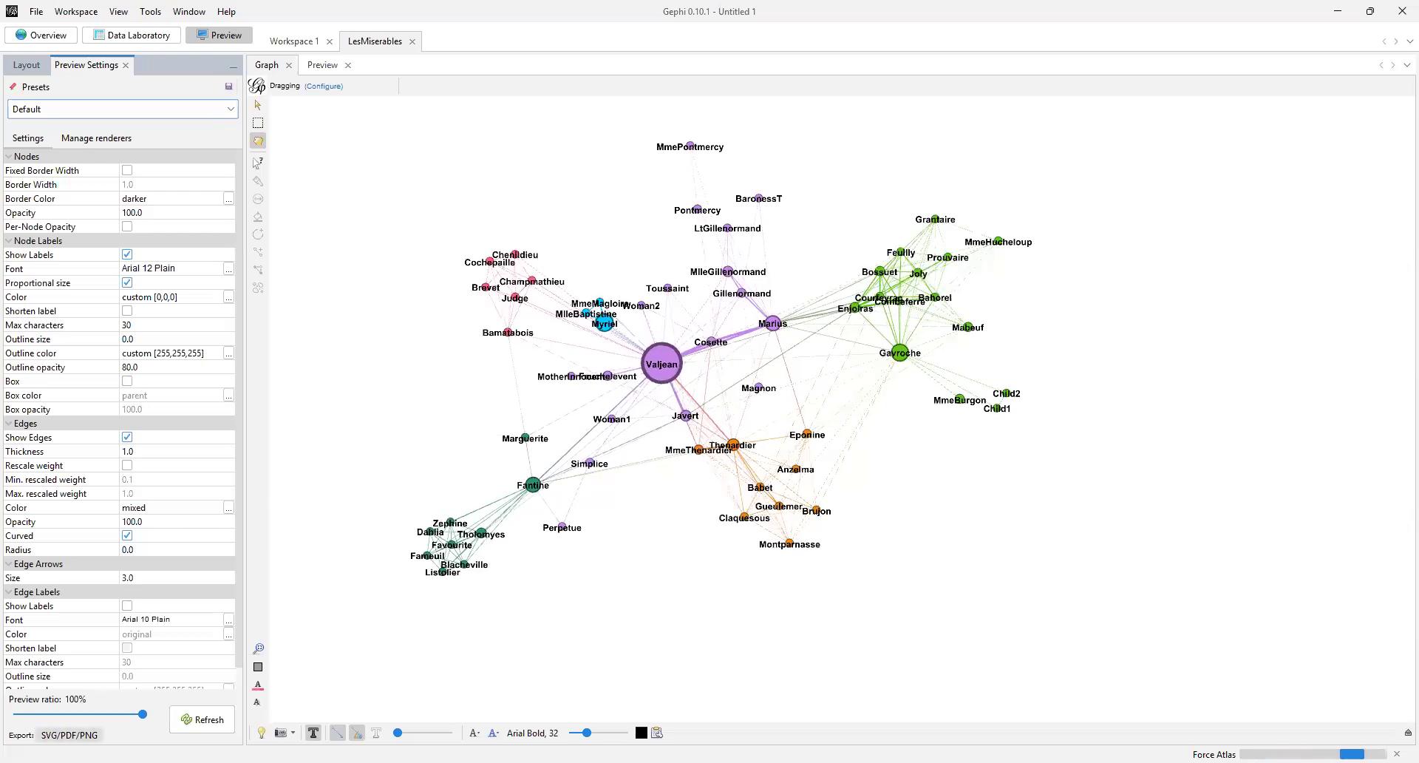
Export the network preview as a PNG file named LesMiserablesfinal in the Gephi folder
click(69, 735)
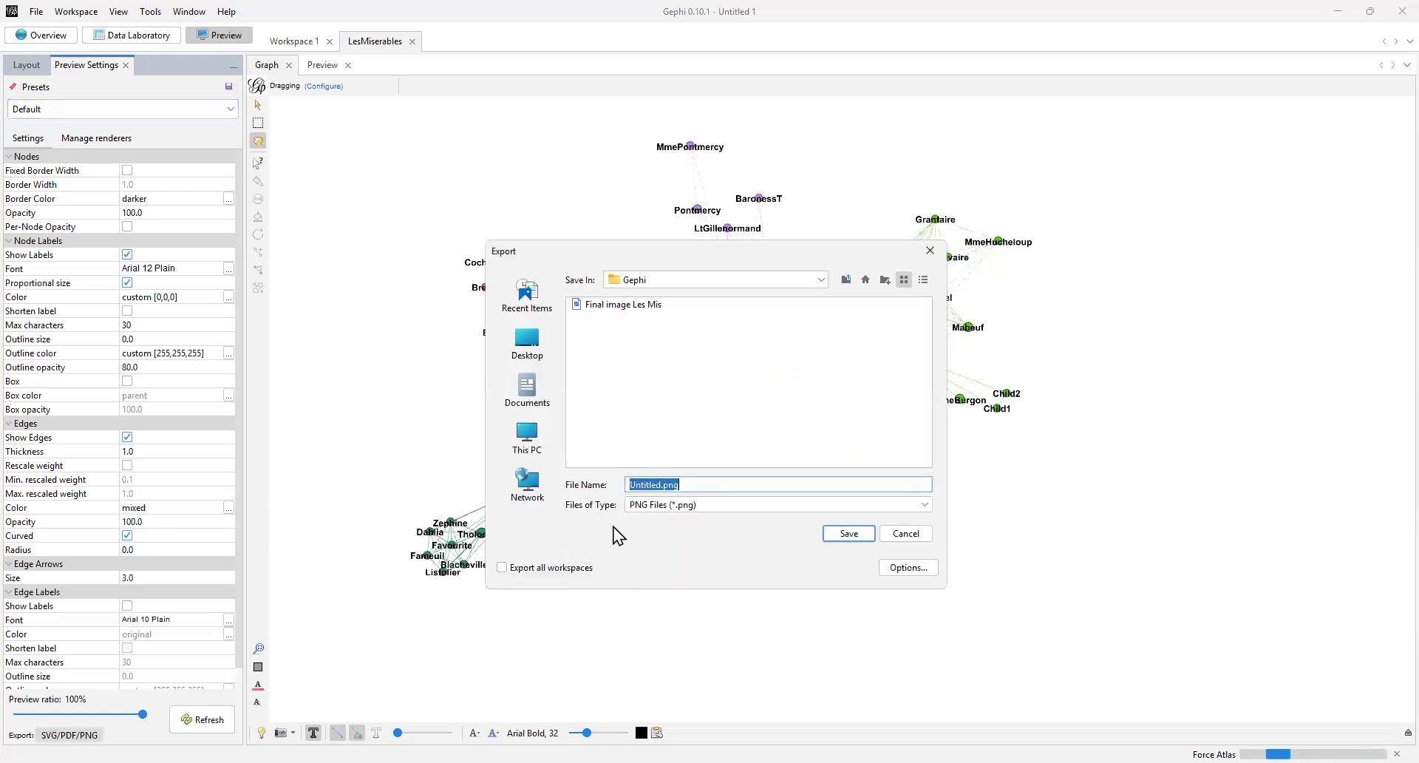
text(L)
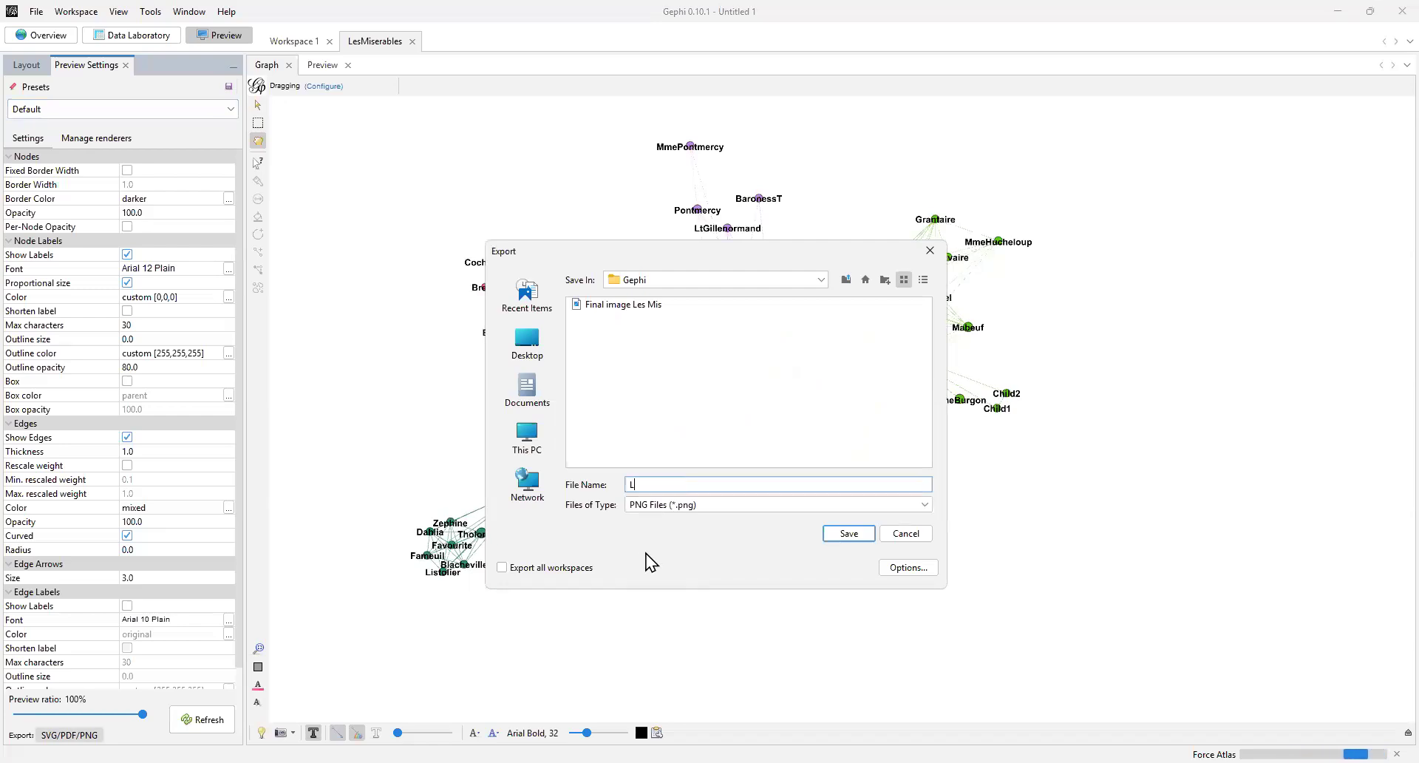
text(esMiserablesfinal)
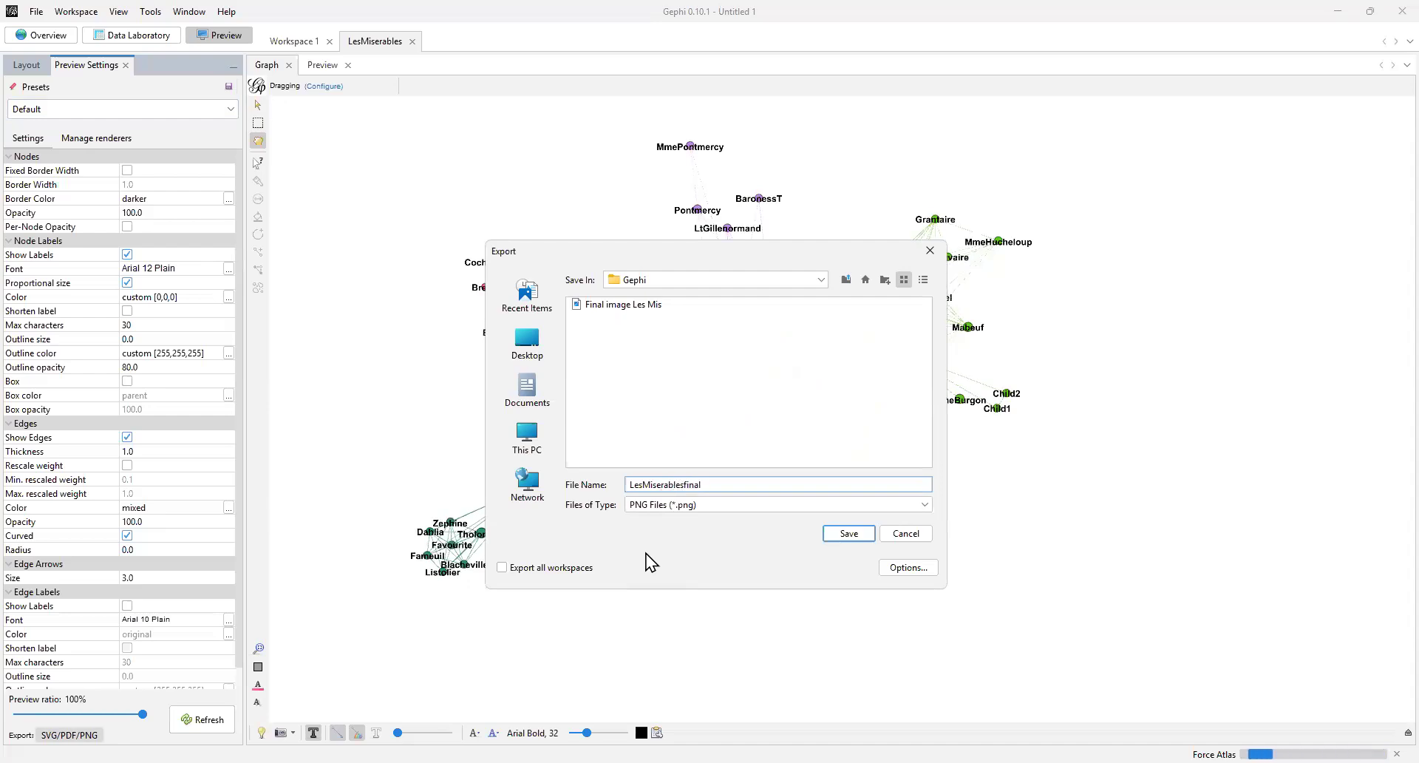
click(837, 534)
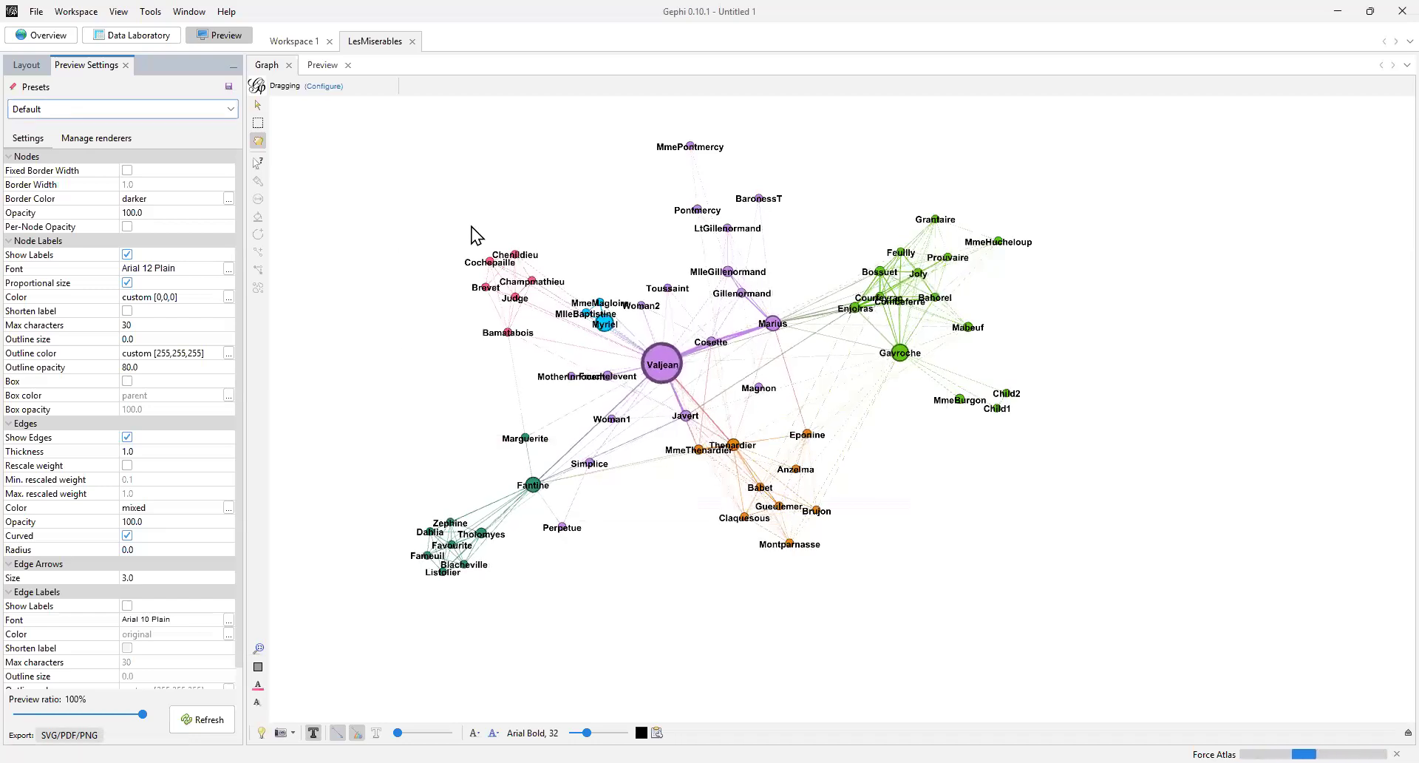
Save the project as Lesmis.gephi in the Gephi folder, overwriting the existing file
click(36, 12)
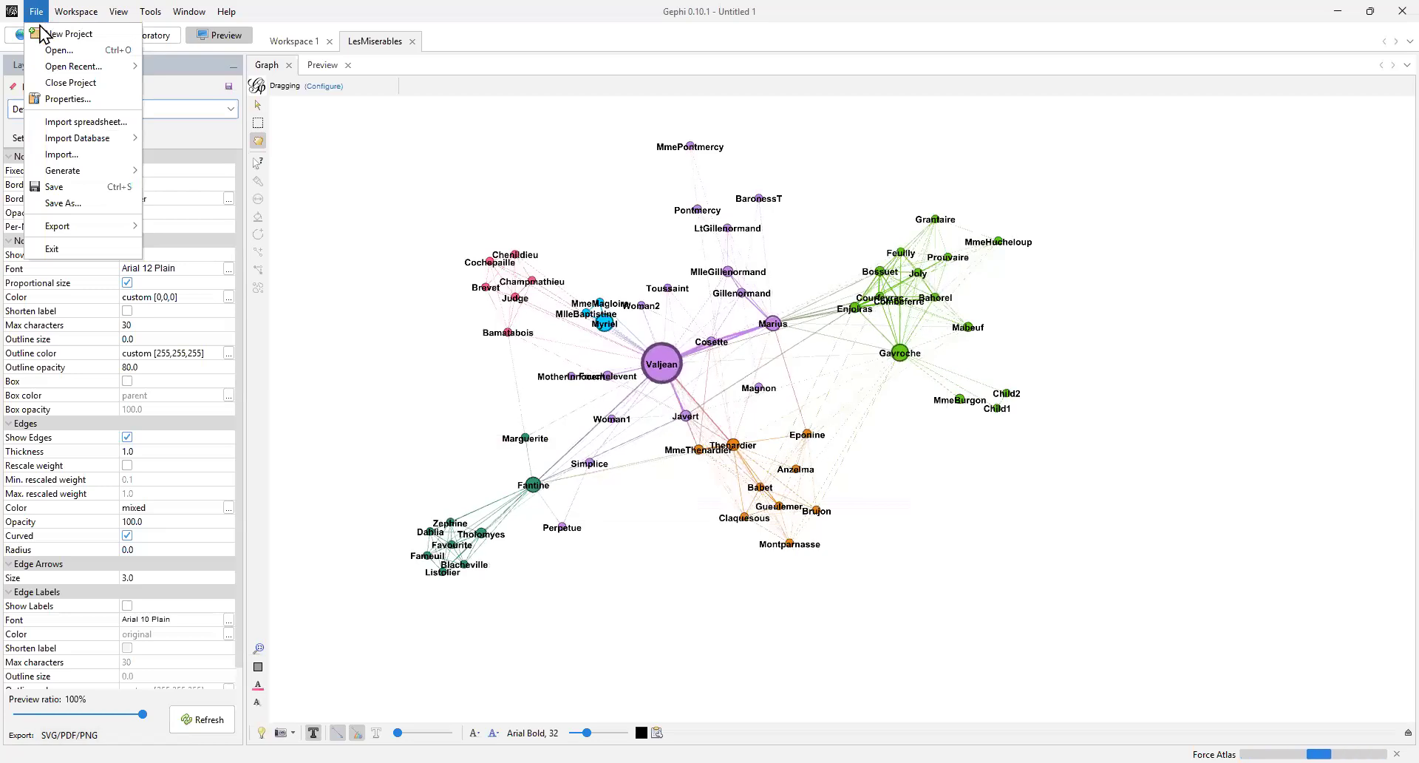
click(61, 187)
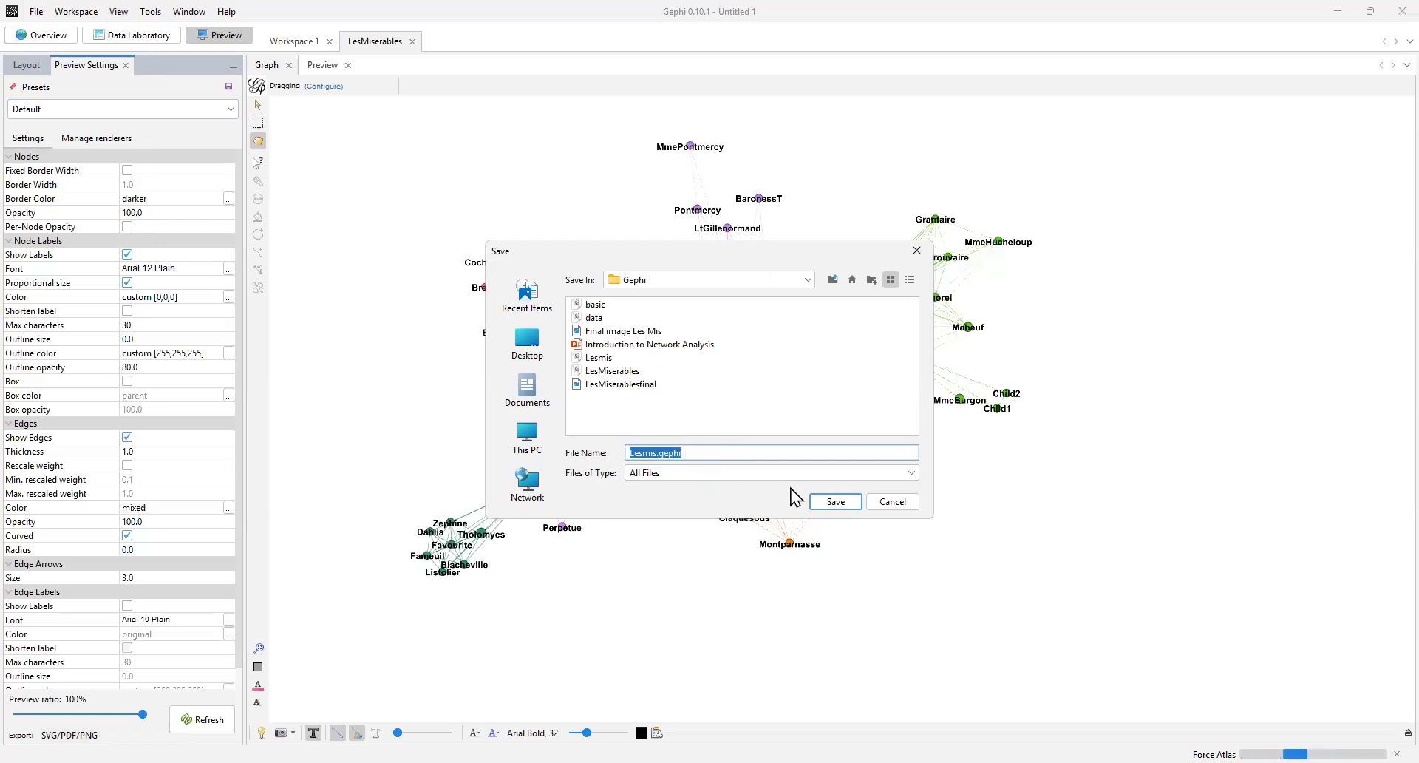
click(835, 502)
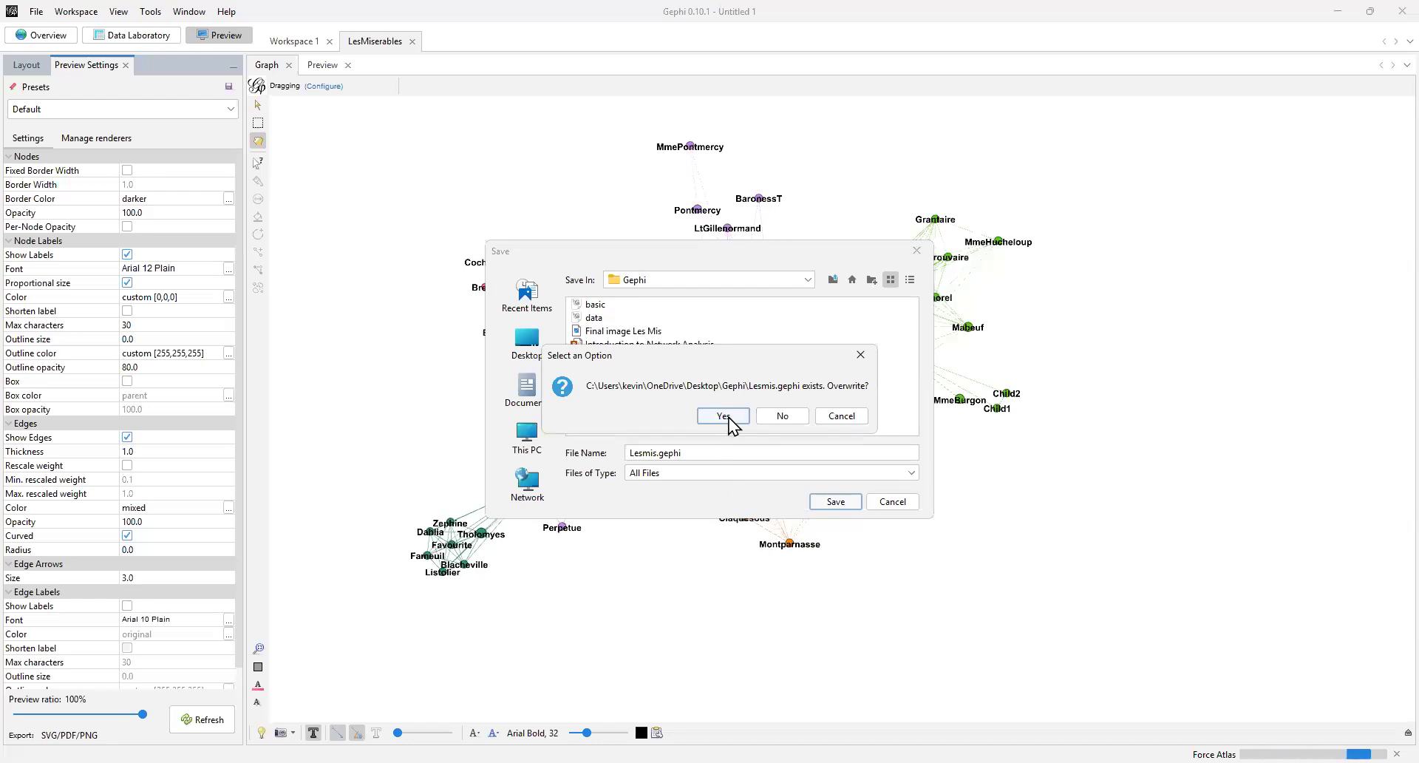
click(723, 416)
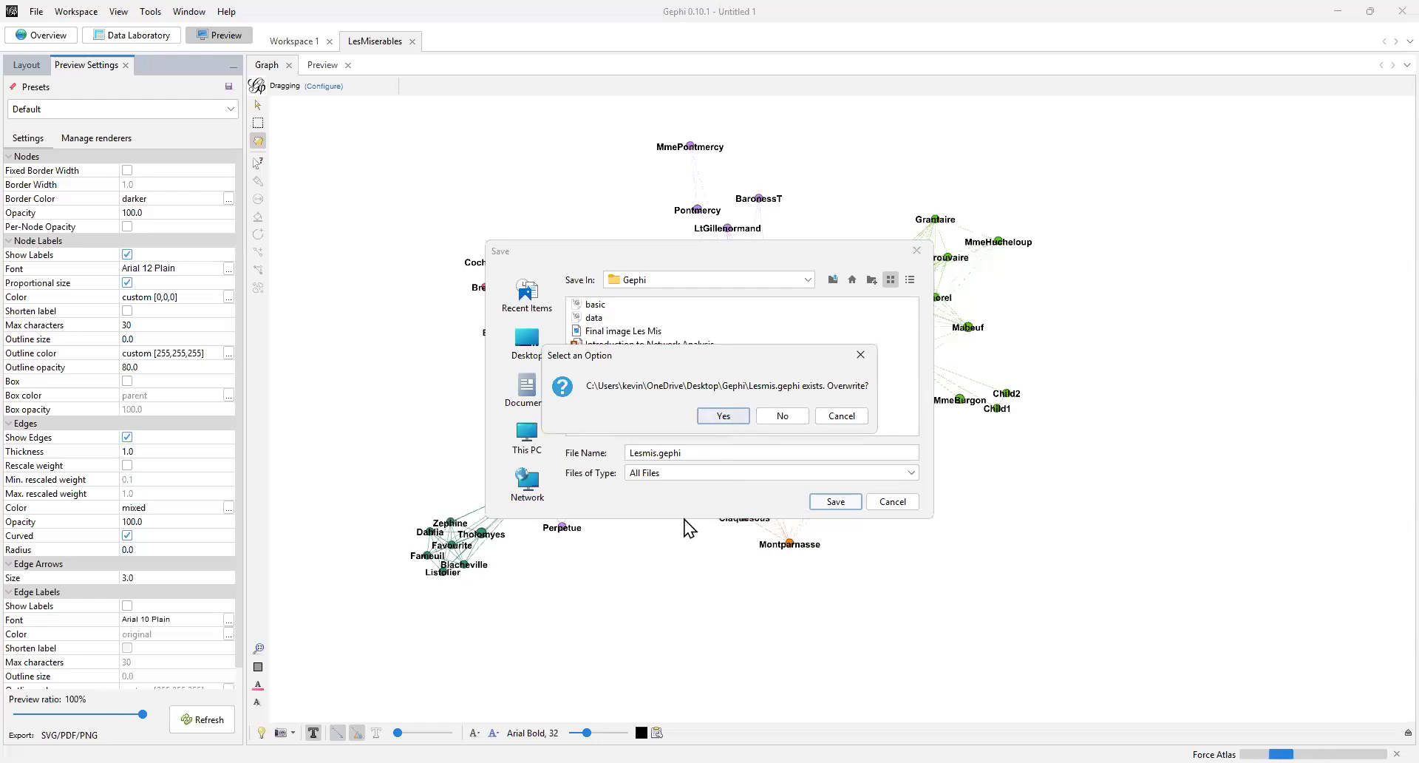